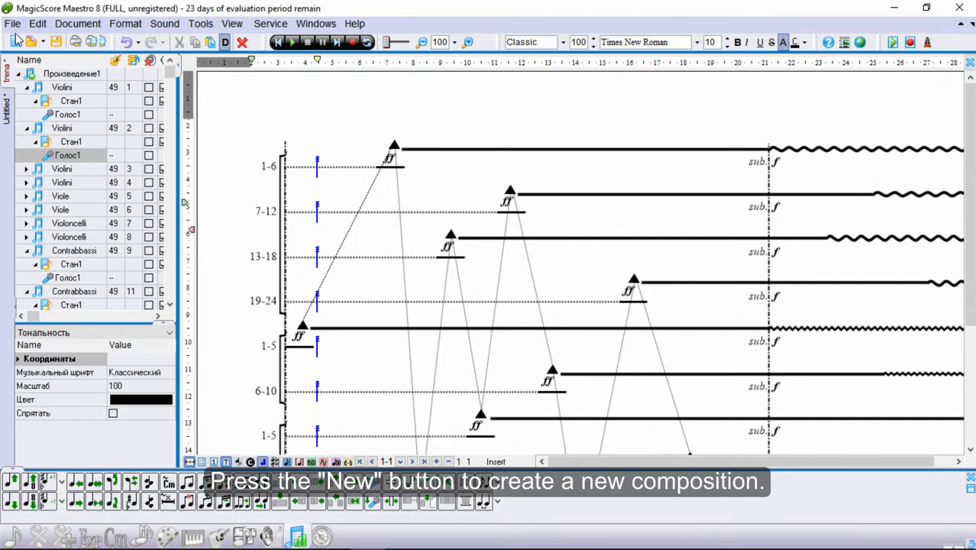
# Step: Start a new composition titled "Threnody to the Victims of Hiroshima" with Krzysztof Penderecki as composer
pyautogui.hotkey('ctrl', 'n')
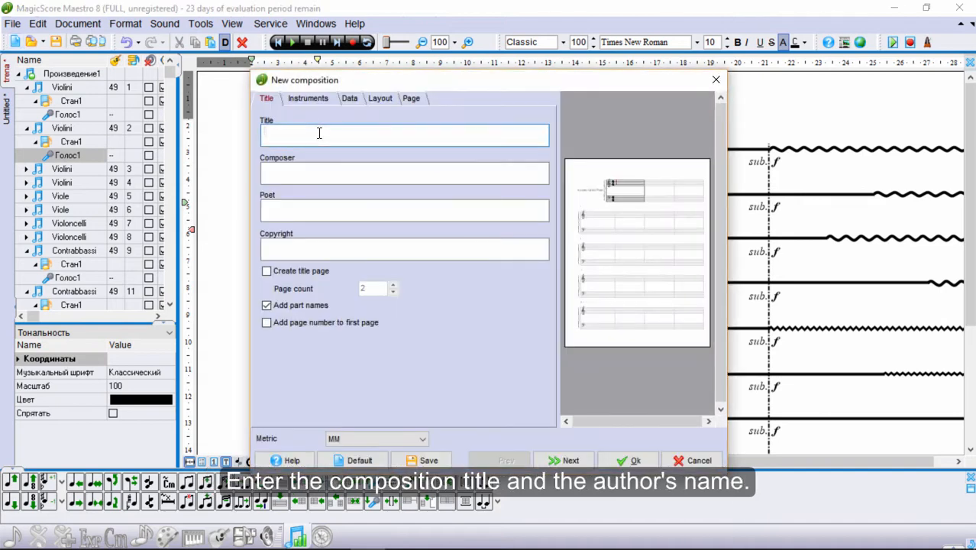
pyautogui.write('Threnody to the Victims of Hiroshima')
pyautogui.click(327, 168)
pyautogui.write('Krzysztof Penderecki')
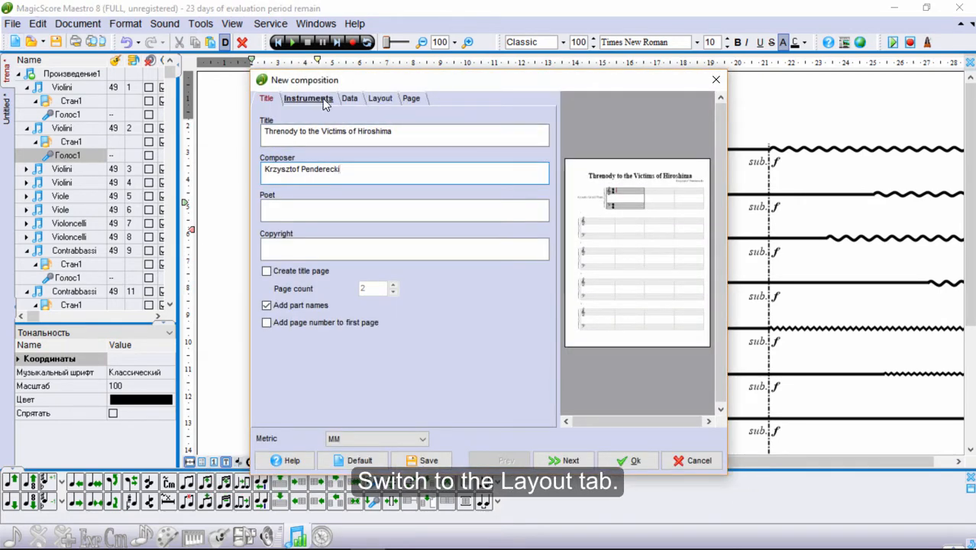
# Step: Set the composition's measure count in system to 1
pyautogui.click(379, 99)
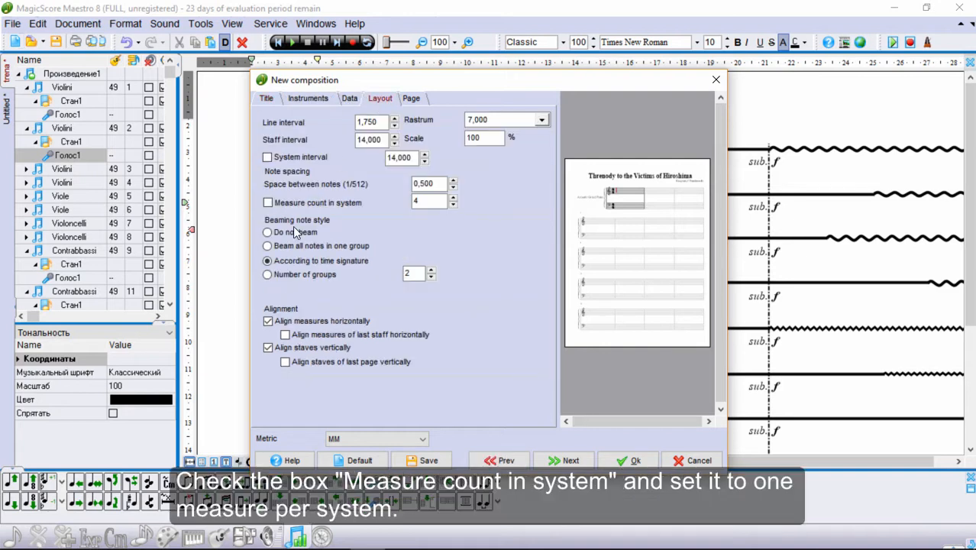
pyautogui.click(453, 204)
pyautogui.click(453, 204)
pyautogui.click(453, 205)
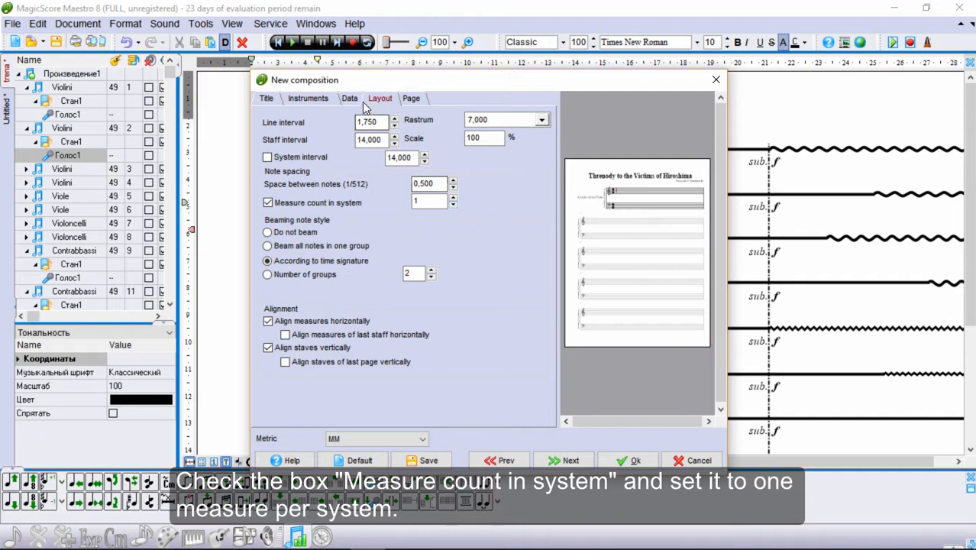
# Step: Set the page to A4 paper size in landscape orientation
pyautogui.click(411, 98)
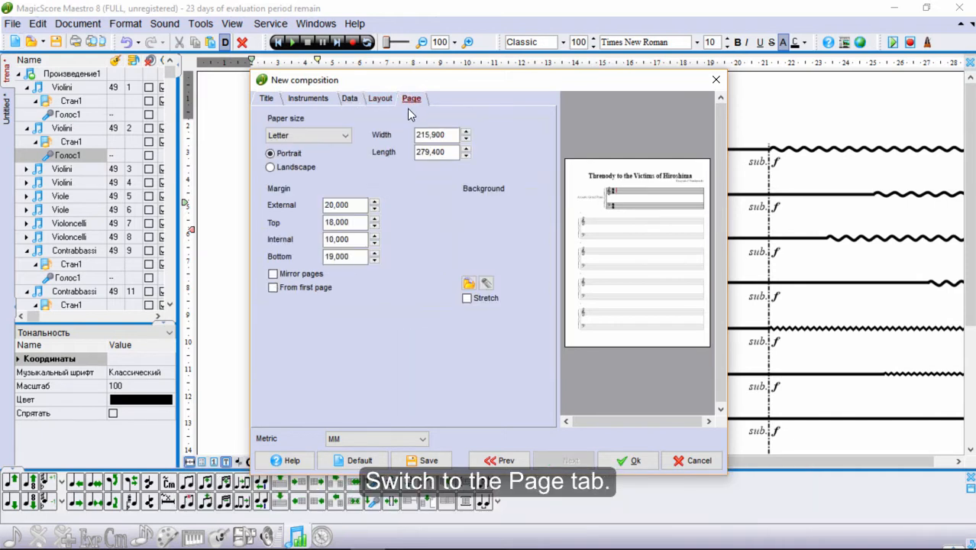
pyautogui.click(286, 169)
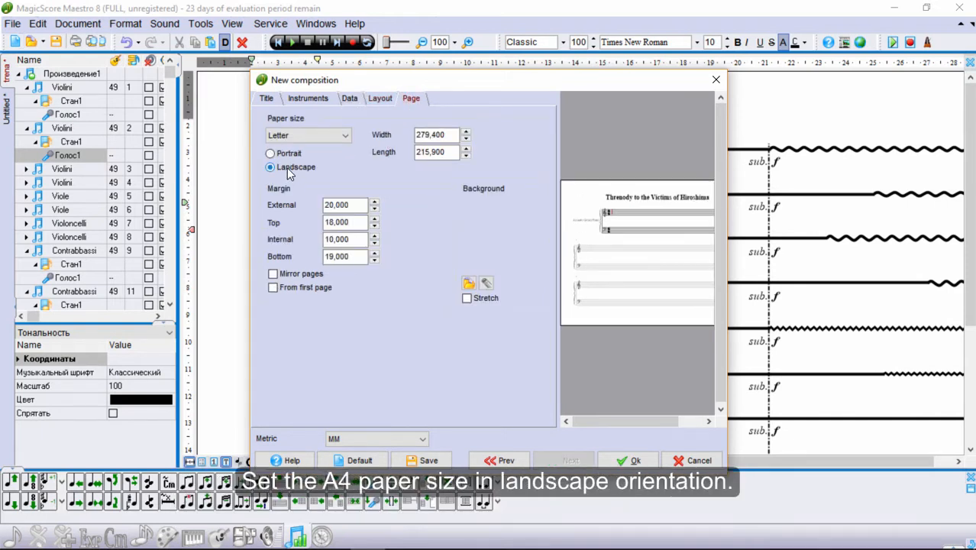
pyautogui.click(341, 136)
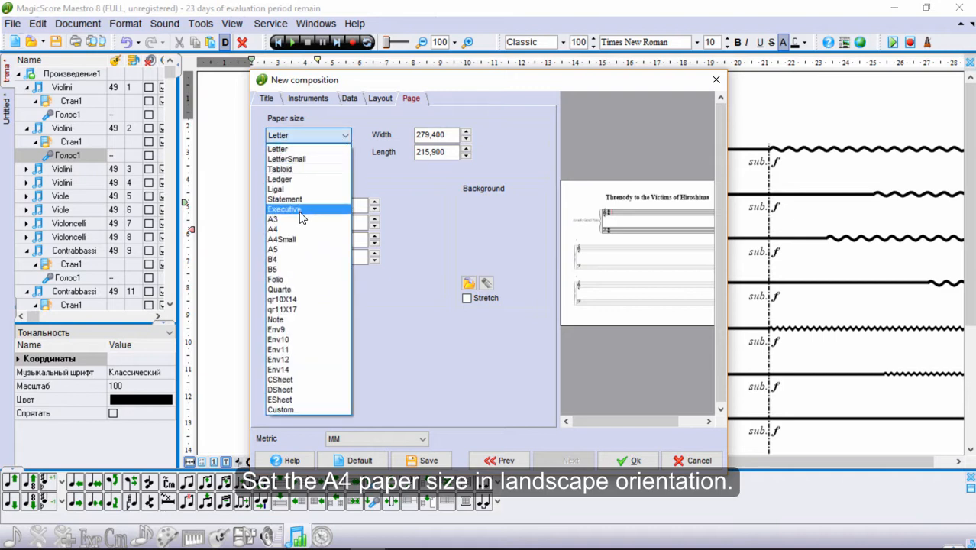
pyautogui.click(292, 227)
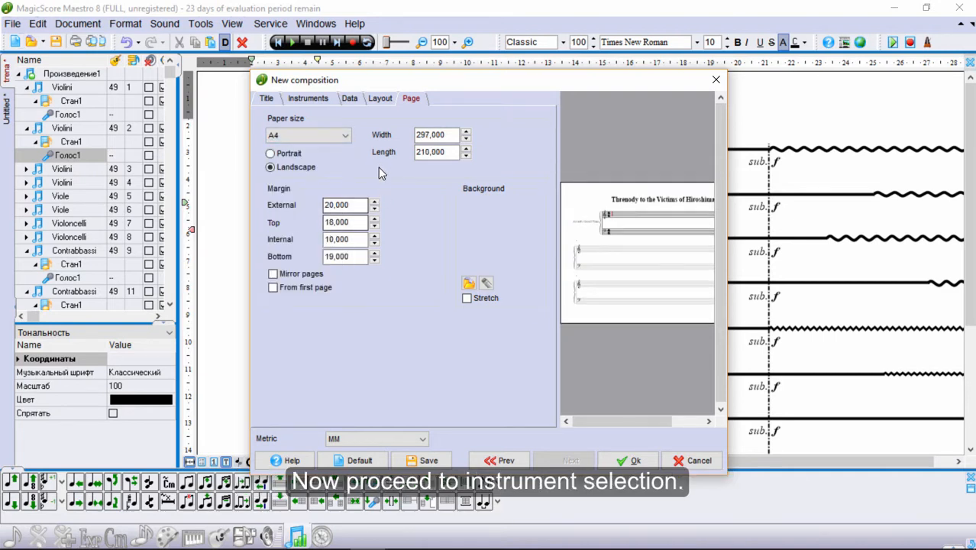
# Step: Switch the instrument list language to English and add four Violins parts from the Strings group
pyautogui.click(328, 105)
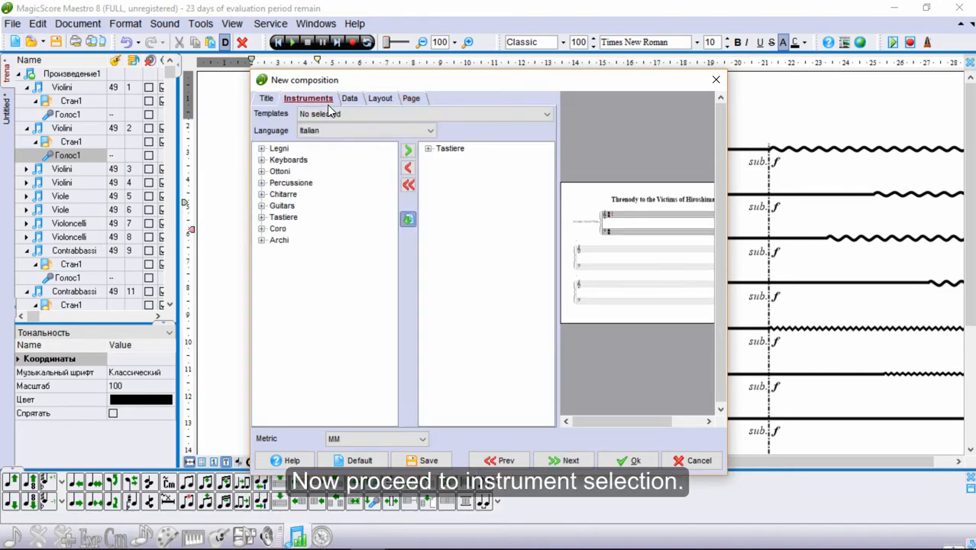
pyautogui.click(332, 129)
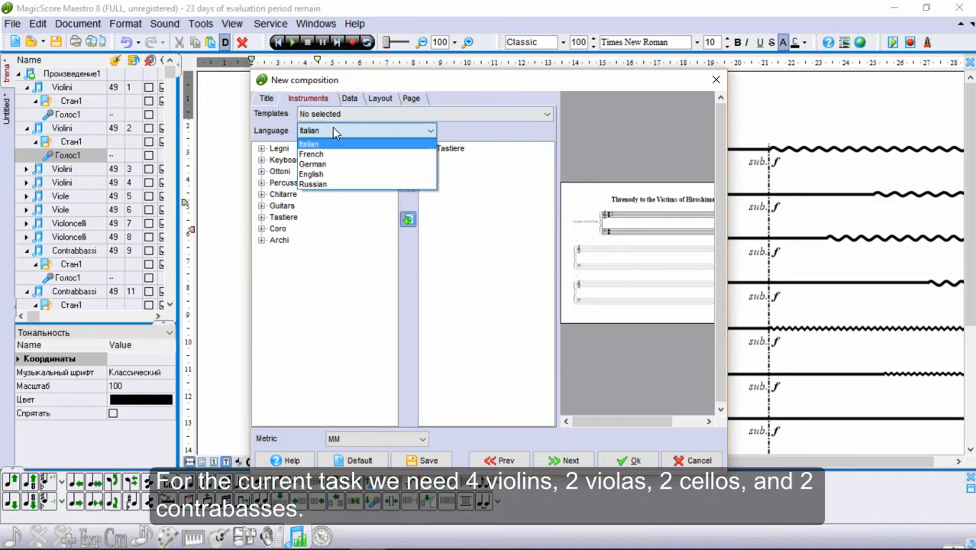
pyautogui.click(328, 168)
pyautogui.click(262, 217)
pyautogui.doubleClick(299, 276)
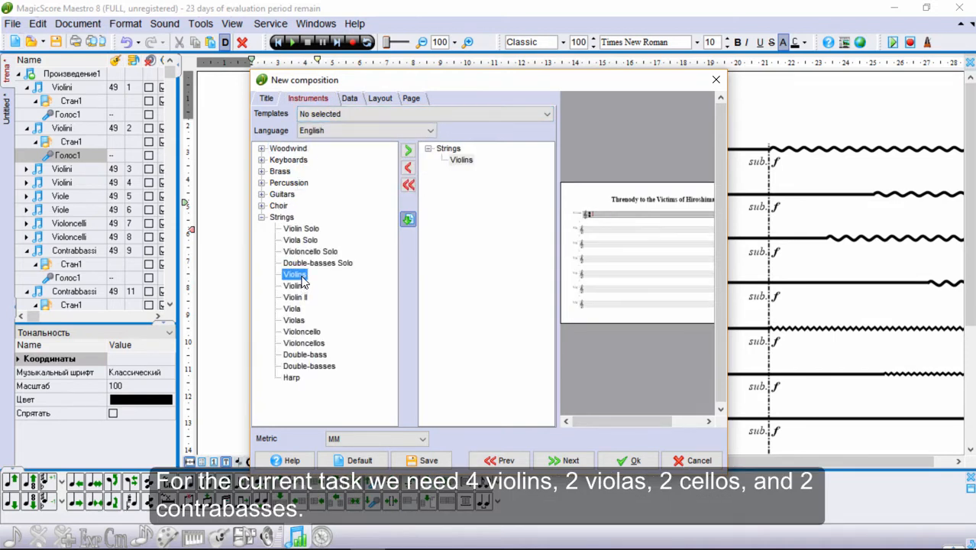
pyautogui.doubleClick(298, 276)
pyautogui.doubleClick(299, 275)
pyautogui.doubleClick(298, 276)
# Step: Add two Violas, two Violoncellos and two Double-basses parts to the composition
pyautogui.doubleClick(296, 322)
pyautogui.doubleClick(295, 322)
pyautogui.doubleClick(298, 343)
pyautogui.doubleClick(298, 343)
pyautogui.doubleClick(298, 366)
pyautogui.doubleClick(298, 366)
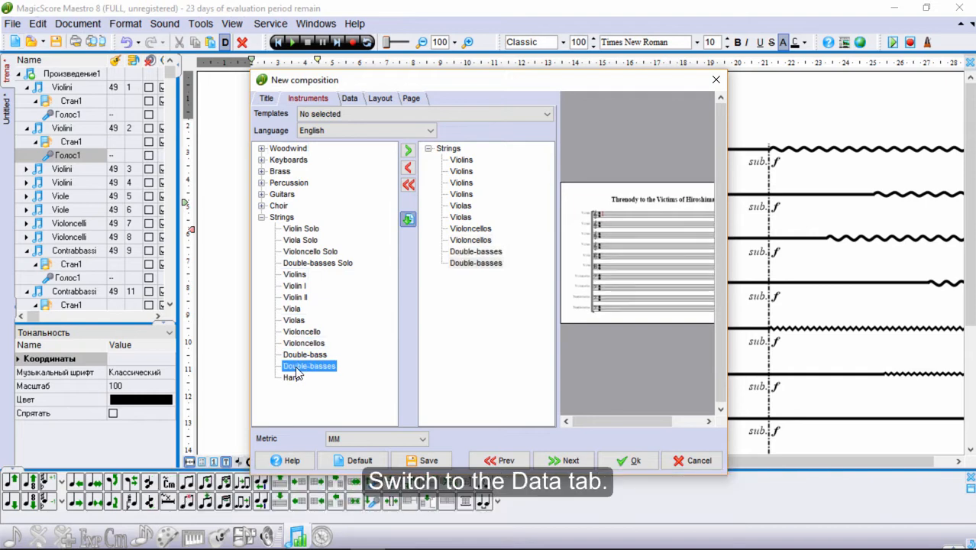
# Step: Shorten the brace starting at the first Violins part so that it spans only the four Violins parts
pyautogui.click(354, 98)
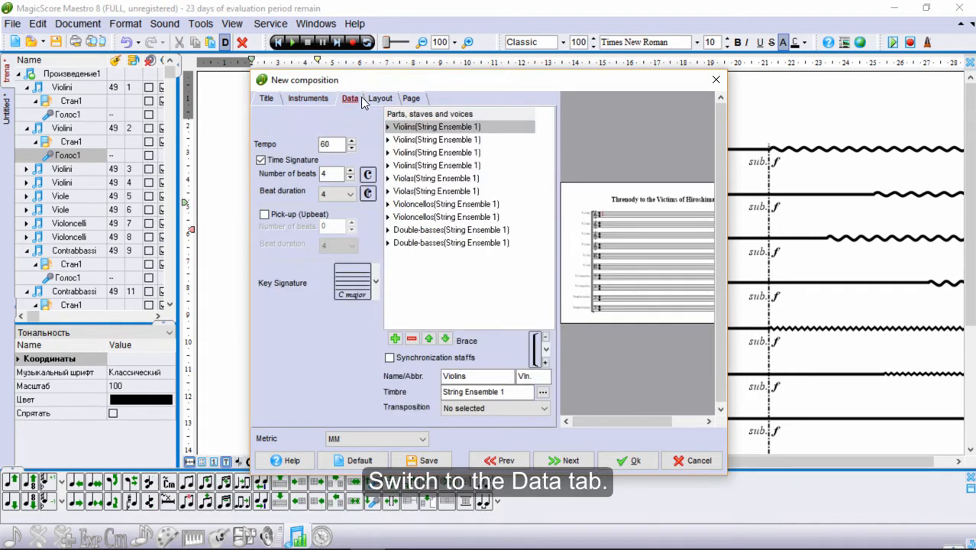
pyautogui.click(546, 338)
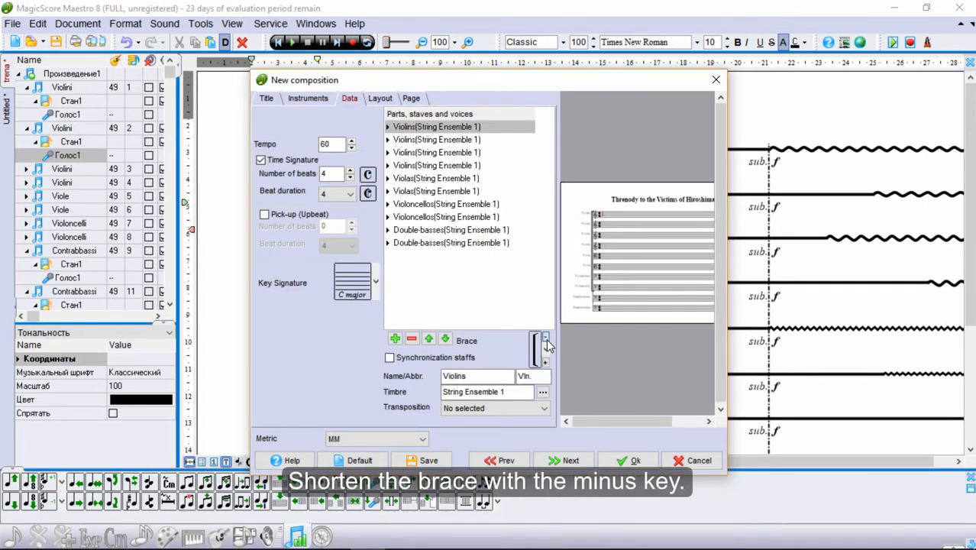
pyautogui.click(546, 339)
pyautogui.click(547, 338)
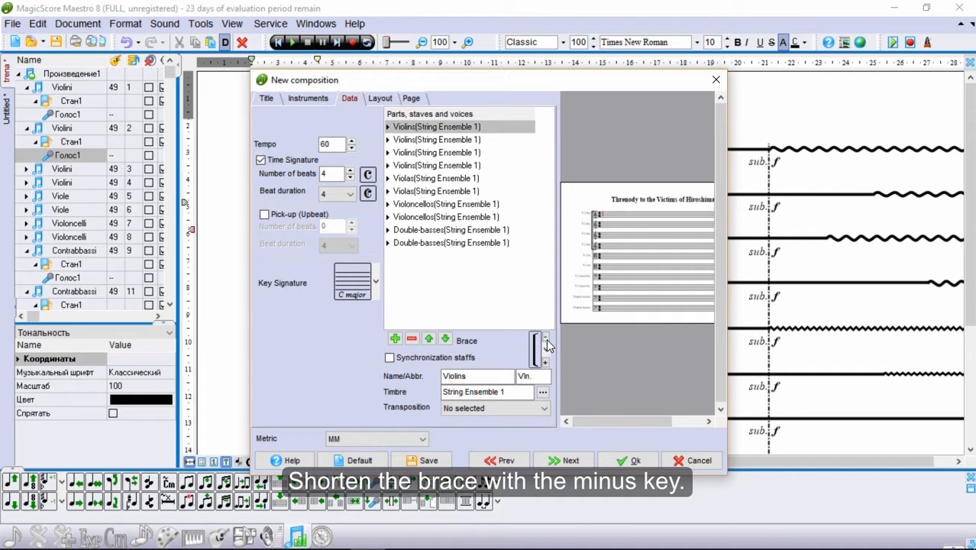
# Step: Add a separate square brace joining the two Violas parts
pyautogui.click(480, 167)
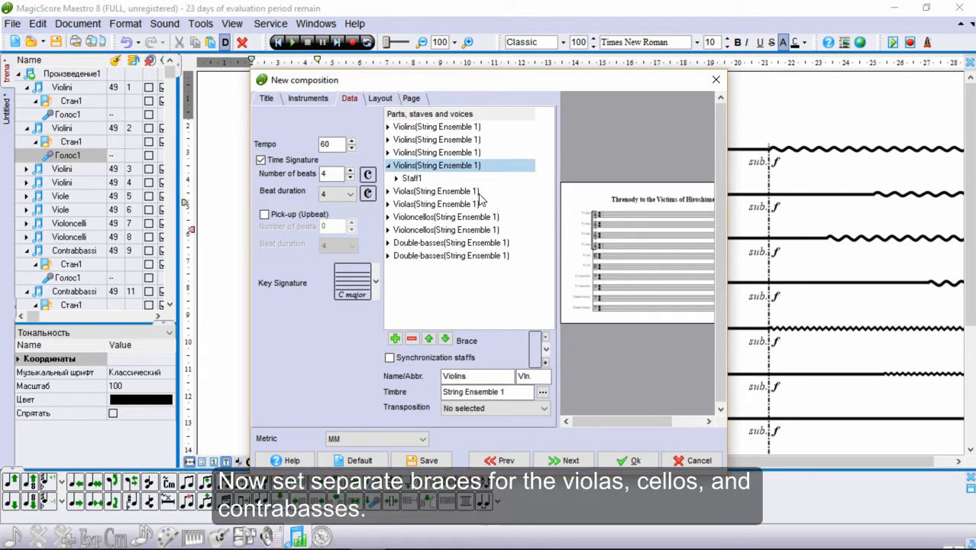
pyautogui.click(472, 191)
pyautogui.click(546, 349)
pyautogui.click(566, 396)
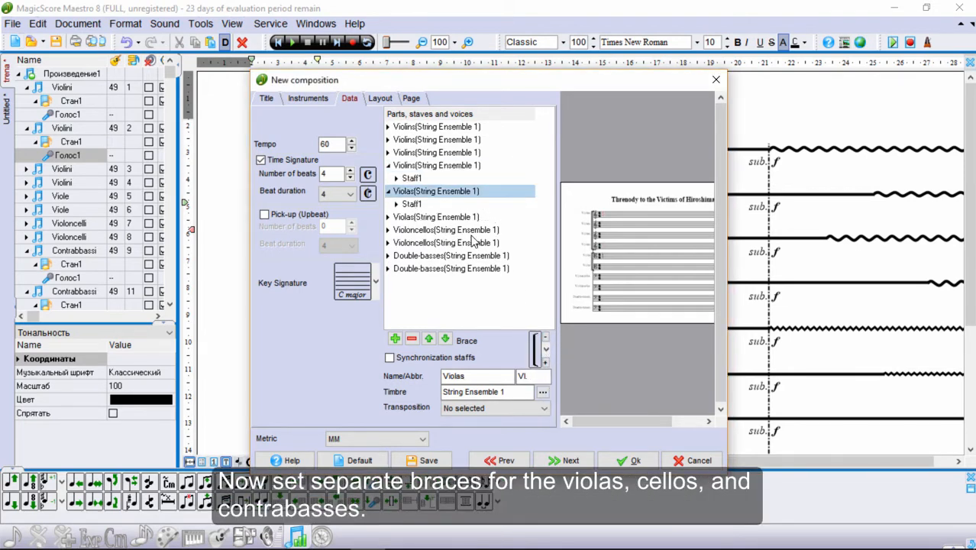
# Step: Add separate square braces for the two Violoncellos parts and for the two Double-basses parts
pyautogui.click(458, 229)
pyautogui.click(547, 350)
pyautogui.click(565, 396)
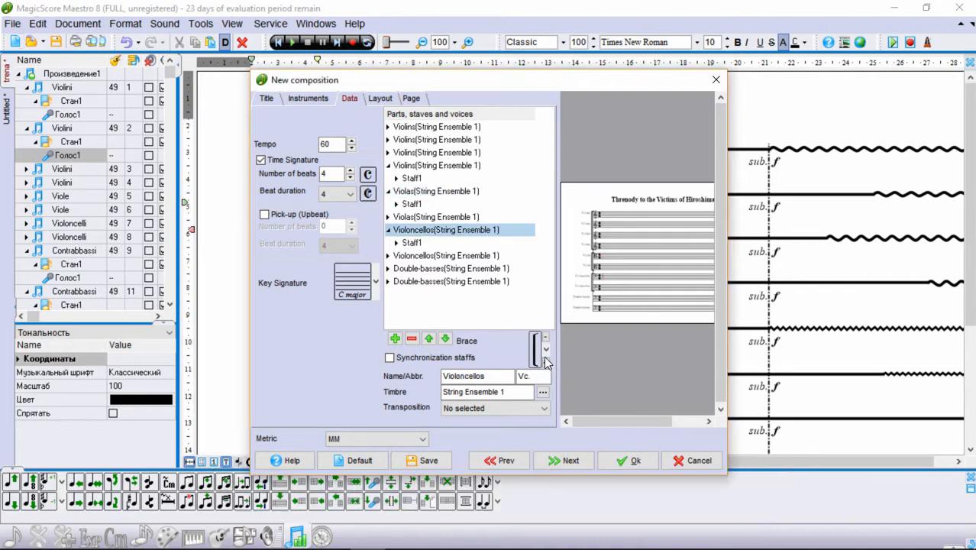
pyautogui.click(492, 268)
pyautogui.click(545, 350)
pyautogui.click(565, 396)
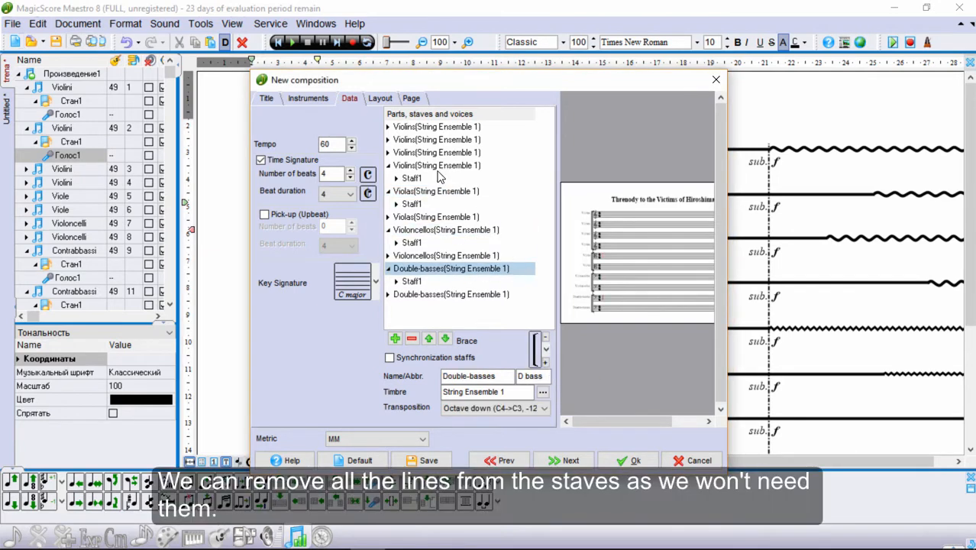
# Step: Set the line count to 0 for the staves of the first and second Violins parts
pyautogui.click(413, 128)
pyautogui.click(431, 140)
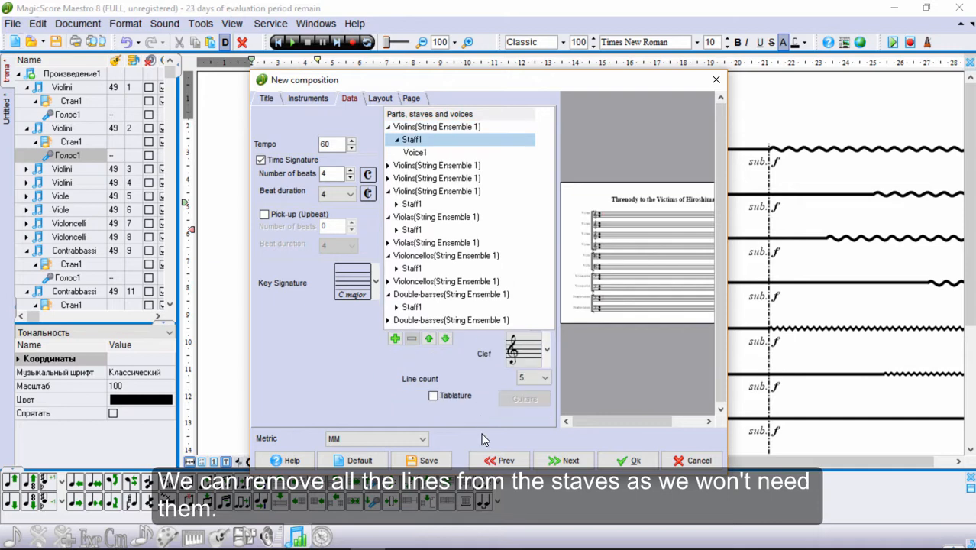
pyautogui.click(544, 377)
pyautogui.click(527, 391)
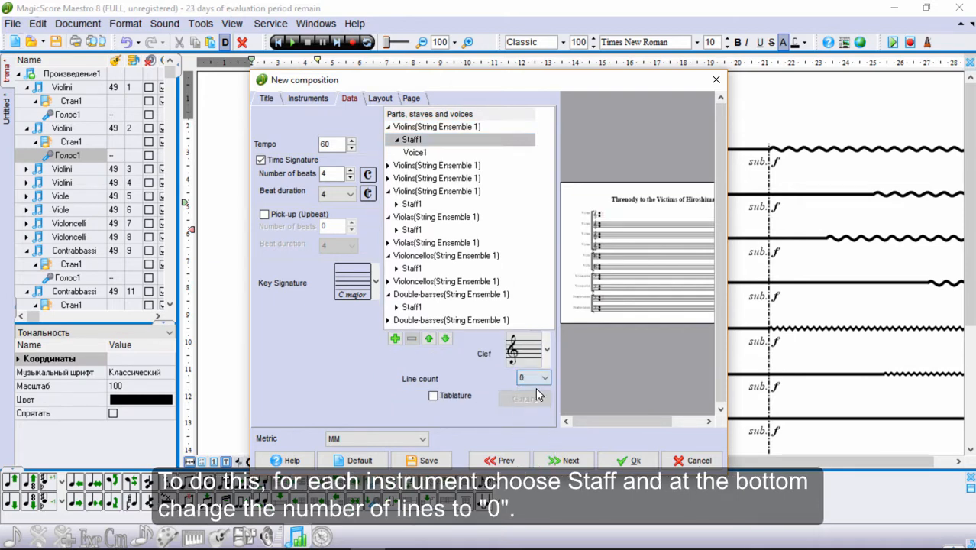
pyautogui.click(425, 166)
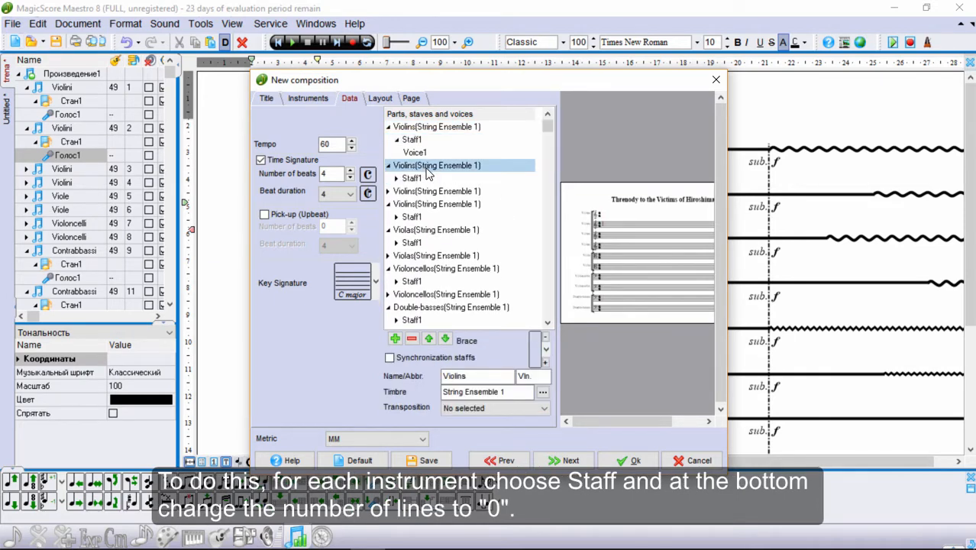
pyautogui.click(429, 179)
pyautogui.click(544, 377)
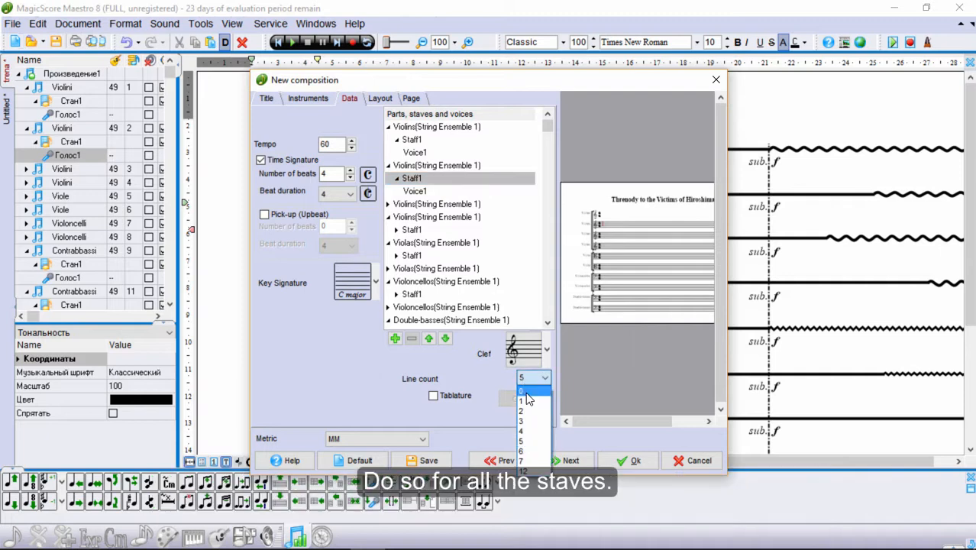
pyautogui.click(527, 391)
# Step: Set the line count to 0 for the staves of the third and fourth Violins parts
pyautogui.click(468, 207)
pyautogui.click(526, 379)
pyautogui.click(525, 391)
pyautogui.click(459, 256)
pyautogui.click(526, 379)
pyautogui.click(525, 391)
# Step: Set the line count to 0 for the staves of both Violas and both Violoncellos parts
pyautogui.click(460, 294)
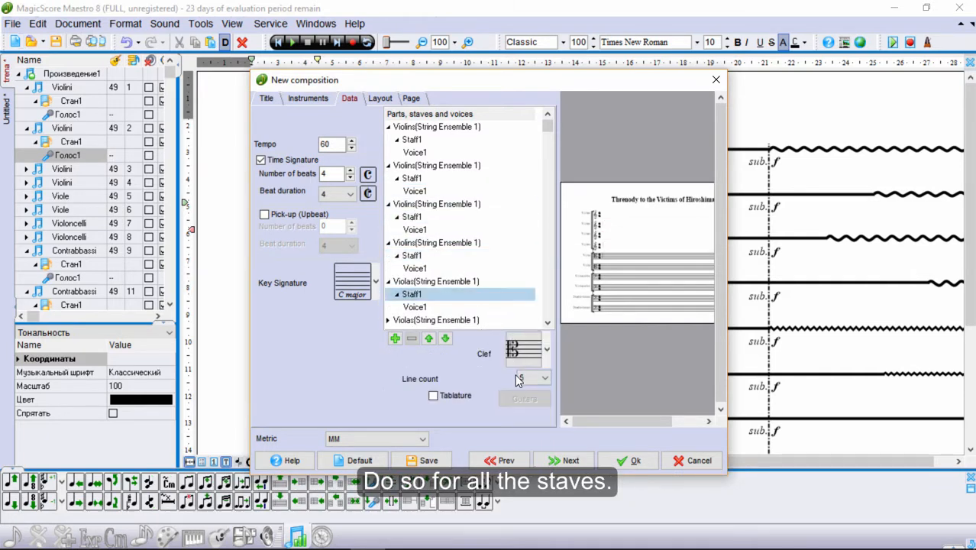
pyautogui.click(520, 379)
pyautogui.click(524, 391)
pyautogui.click(473, 281)
pyautogui.click(533, 379)
pyautogui.click(529, 391)
pyautogui.click(547, 323)
pyautogui.click(531, 379)
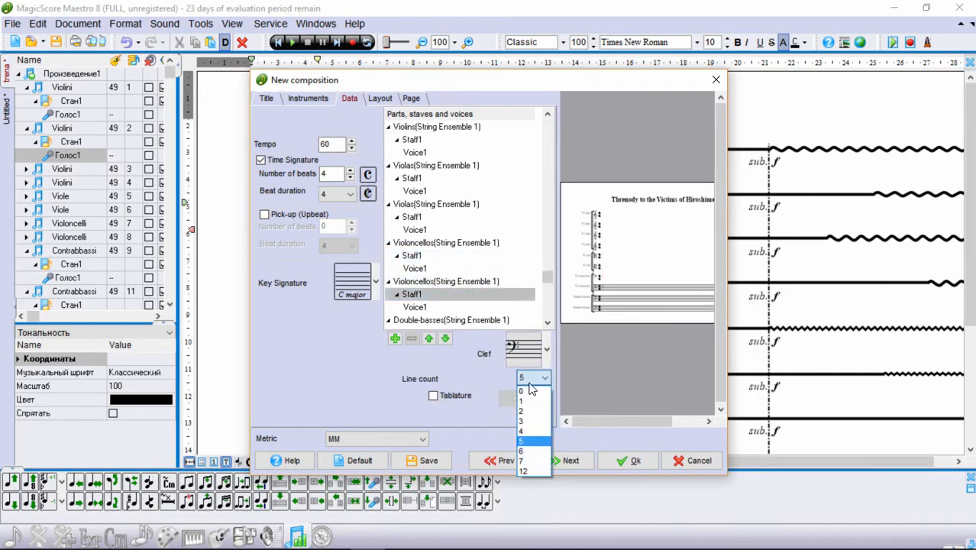
pyautogui.click(531, 391)
# Step: Set the line count to 0 for the staves of both Double-basses parts
pyautogui.click(533, 379)
pyautogui.click(534, 390)
pyautogui.click(531, 320)
pyautogui.click(544, 378)
pyautogui.click(535, 390)
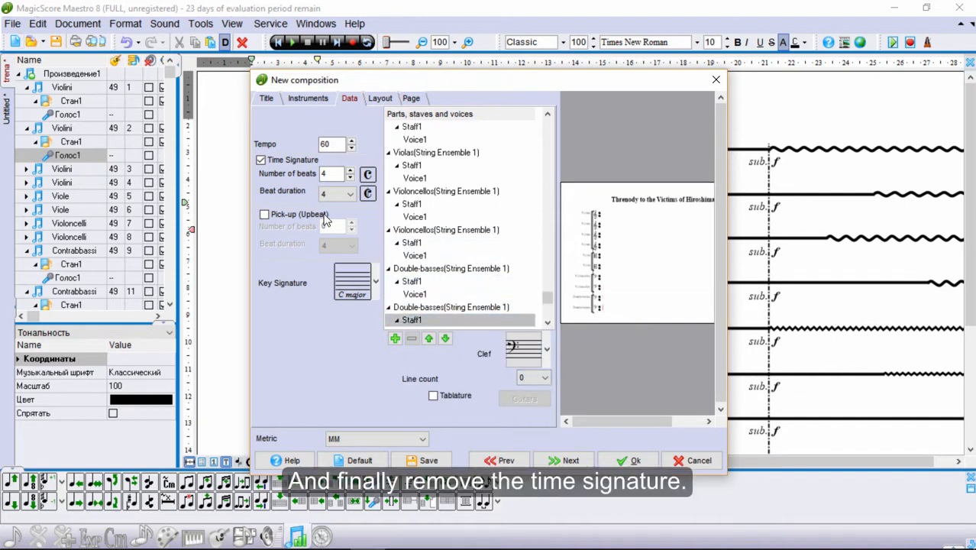
# Step: Turn off the time signature and create the composition with these settings
pyautogui.click(262, 161)
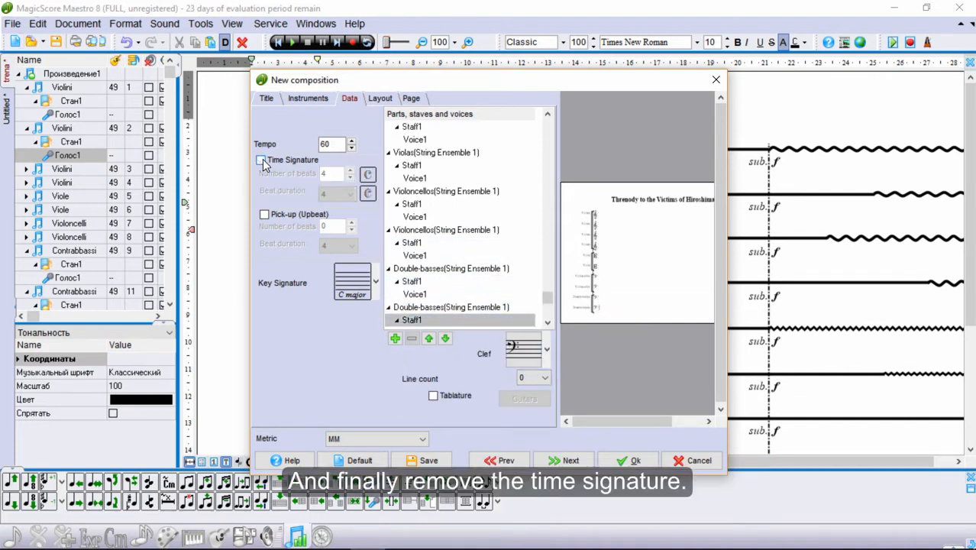
pyautogui.click(633, 458)
# Step: Rename the four Violins labels in the score to 1-6, 6-12, 13-18 and 19-24, from the first staff down
pyautogui.click(296, 201)
pyautogui.write('1')
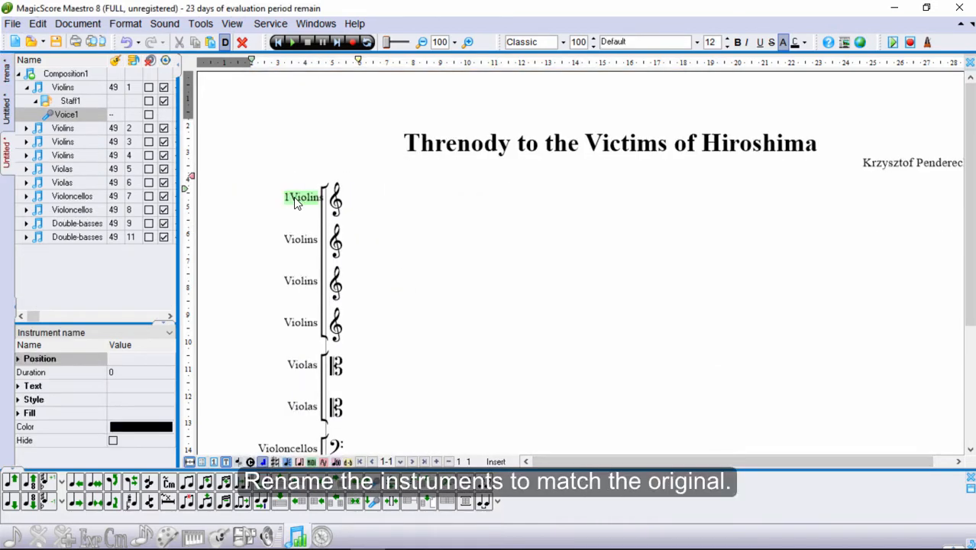
pyautogui.write('-6')
pyautogui.click(299, 242)
pyautogui.write('6-12')
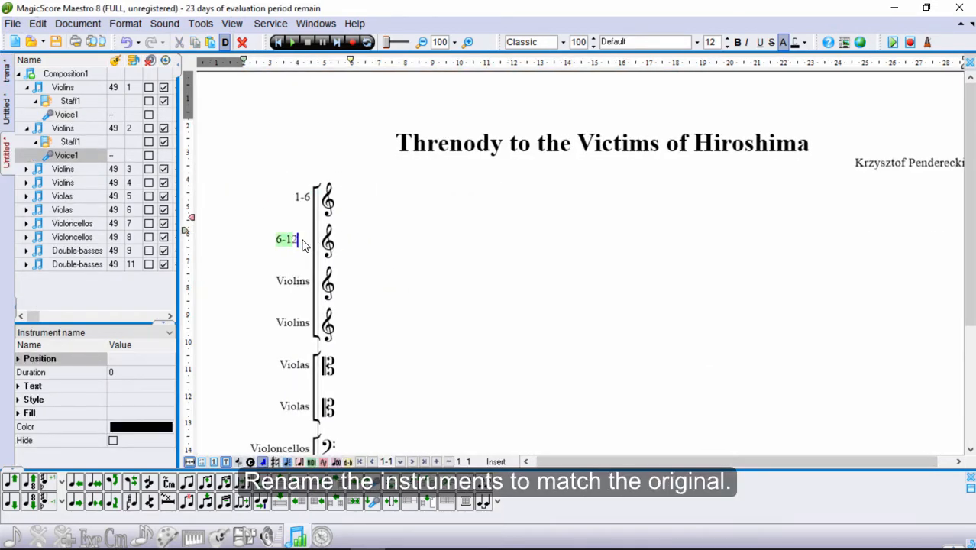
pyautogui.click(293, 281)
pyautogui.write('13-18')
pyautogui.click(283, 325)
pyautogui.write('1')
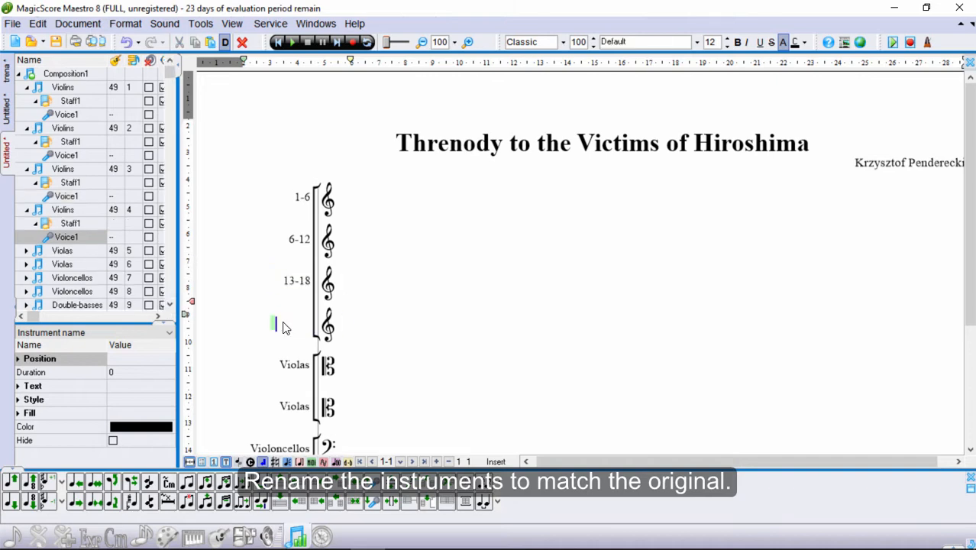
pyautogui.write('9-24')
pyautogui.press('Return')
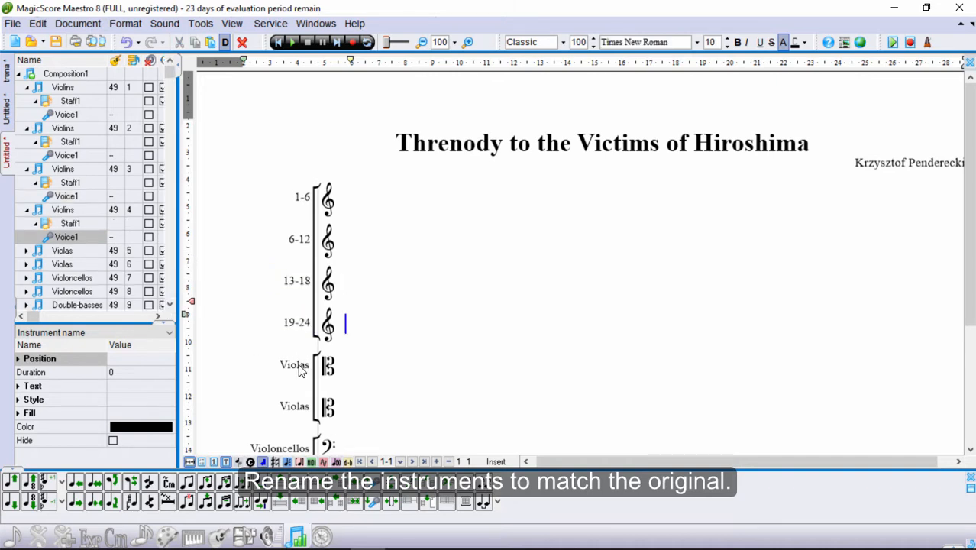
# Step: Add an instrument name to the Violins group with the text 24 Violins
pyautogui.click(163, 538)
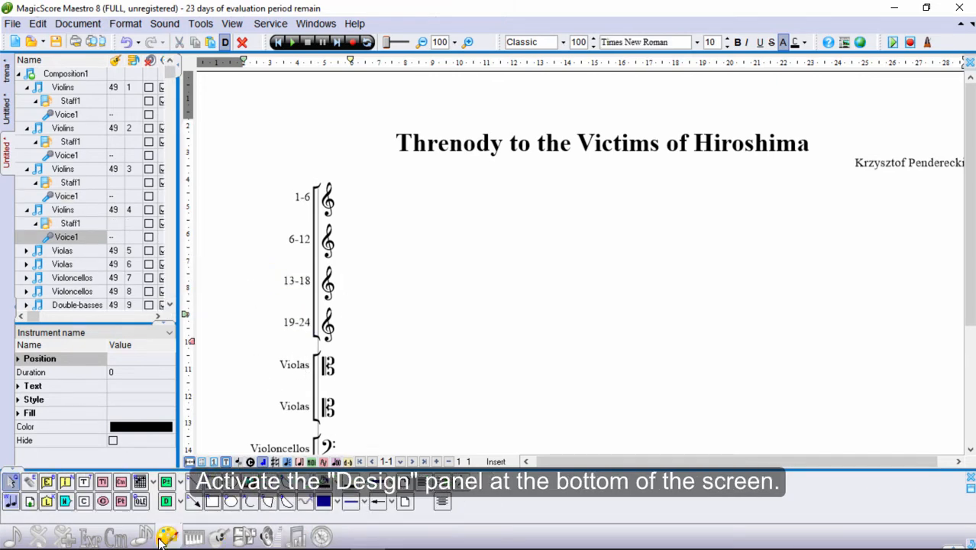
pyautogui.click(65, 501)
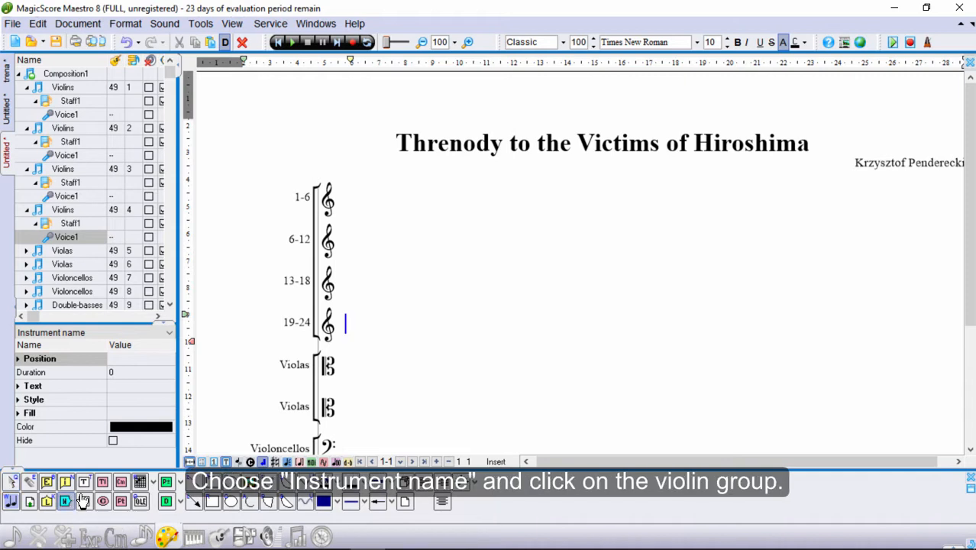
pyautogui.click(232, 263)
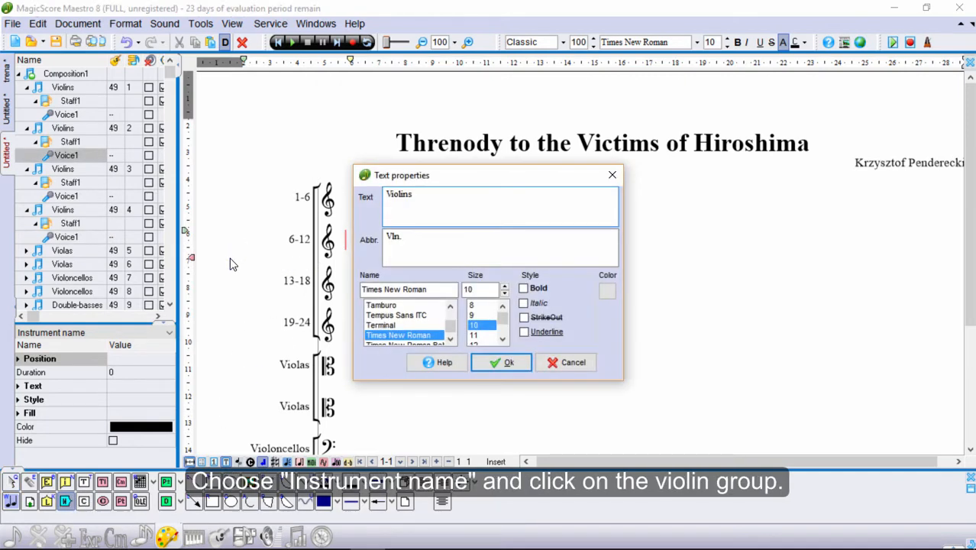
pyautogui.press('BackSpace')
pyautogui.press('BackSpace')
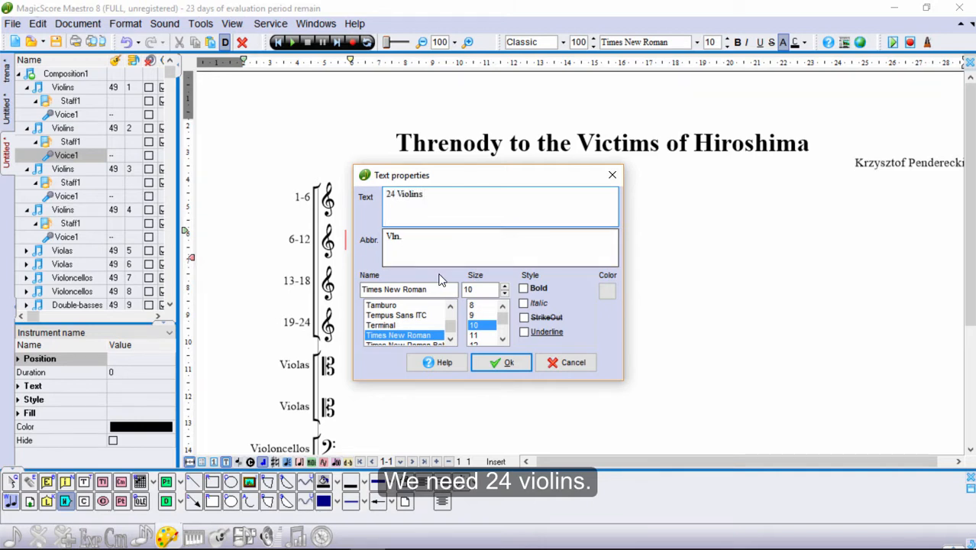
# Step: Set the 24 Violins label to font size 14 and place it to the left of the violin range labels, centred on the group
pyautogui.click(502, 339)
pyautogui.click(503, 340)
pyautogui.scroll(-1, 492, 338)
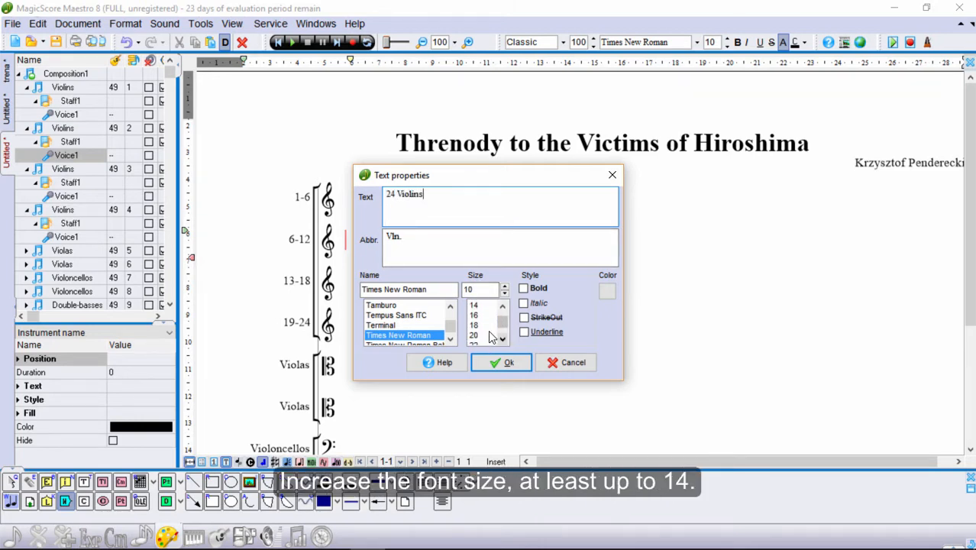
pyautogui.click(489, 308)
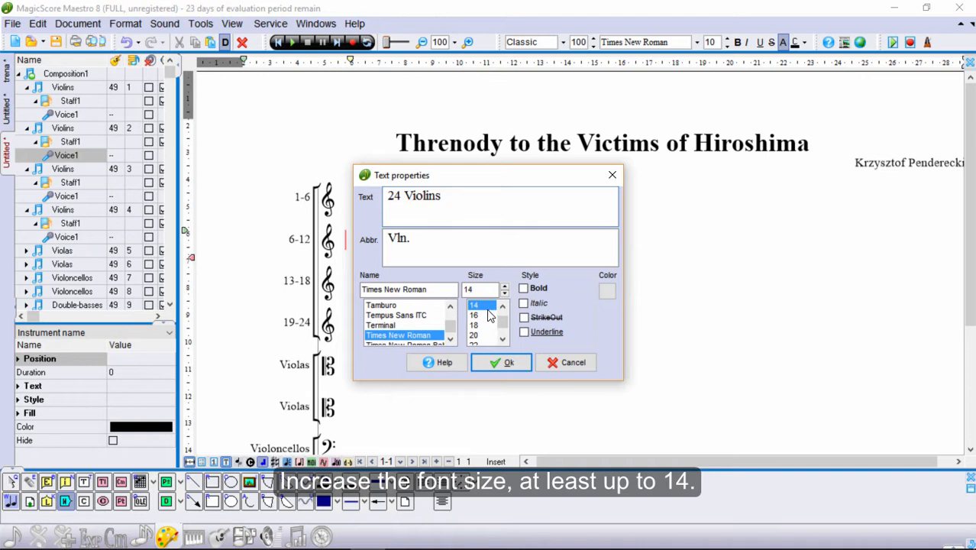
pyautogui.click(501, 363)
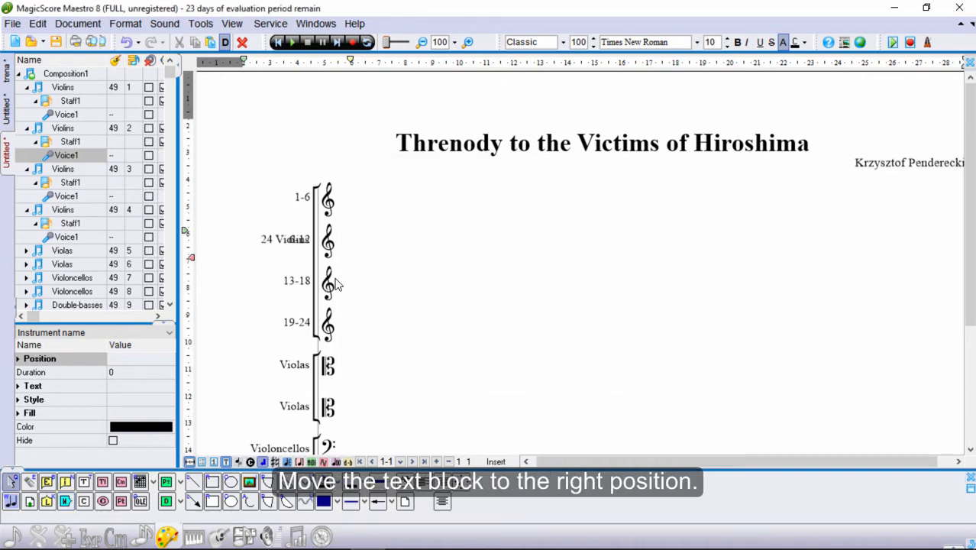
pyautogui.moveTo(275, 244); pyautogui.dragTo(240, 260)
pyautogui.click(277, 219)
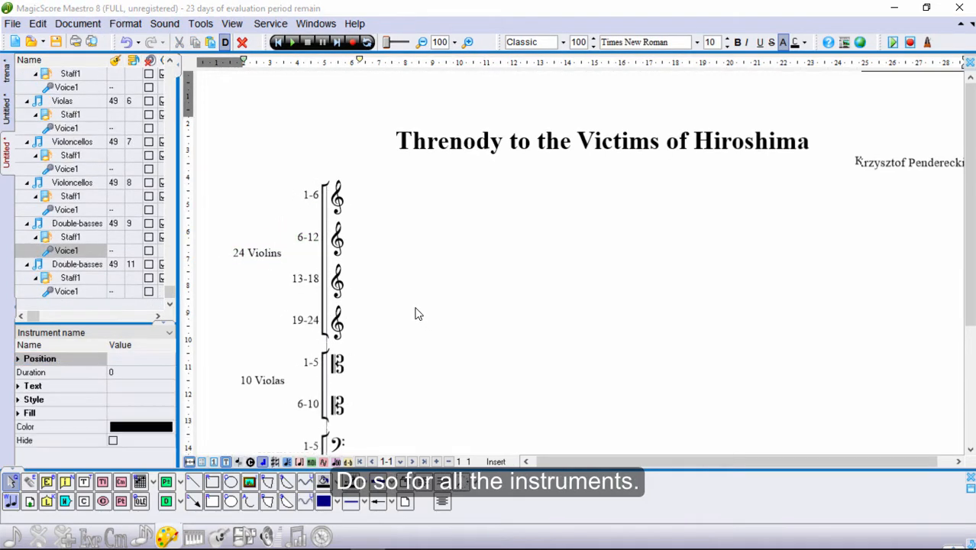
# Step: Select the treble clef of the 1-6 Violins staff
pyautogui.click(338, 199)
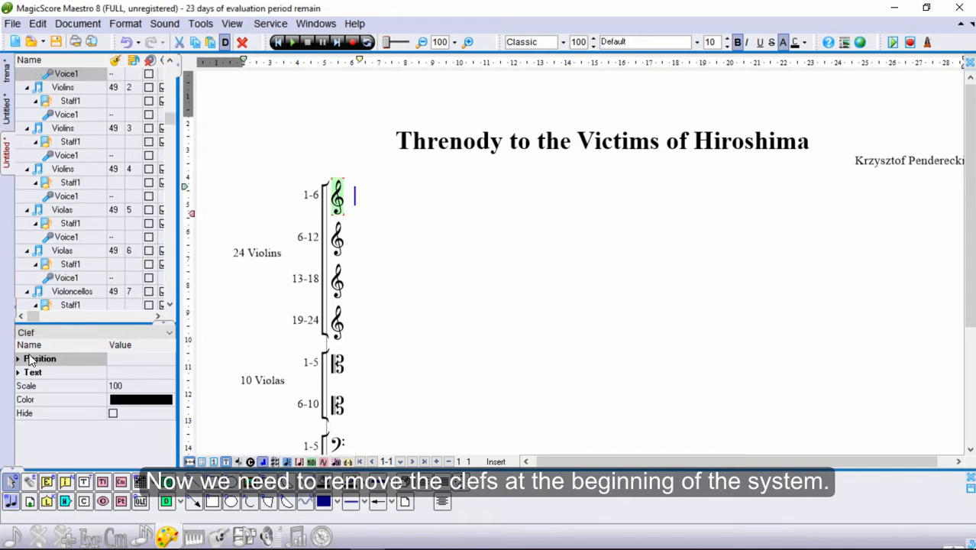
# Step: Turn the Properties panel off and back on
pyautogui.click(270, 23)
pyautogui.moveTo(233, 29)
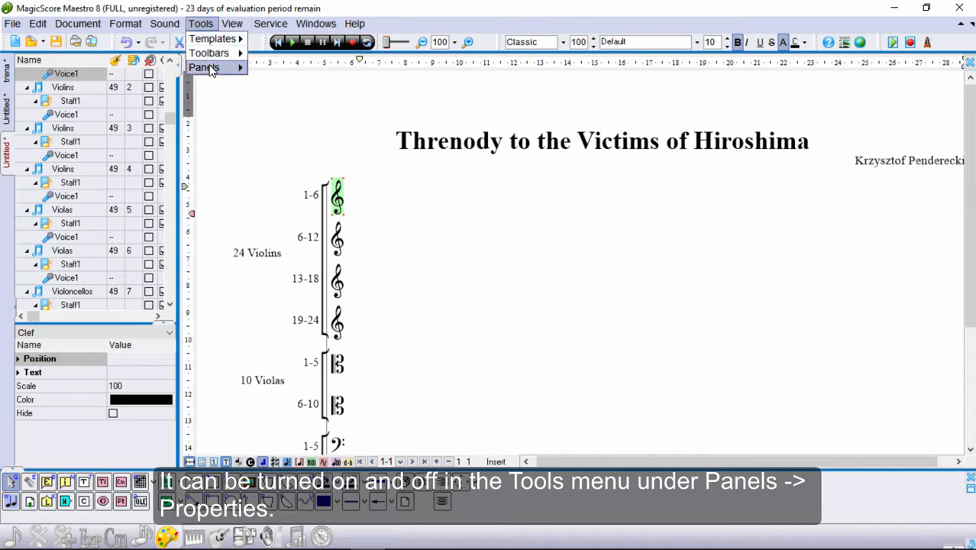
pyautogui.moveTo(211, 69)
pyautogui.click(290, 112)
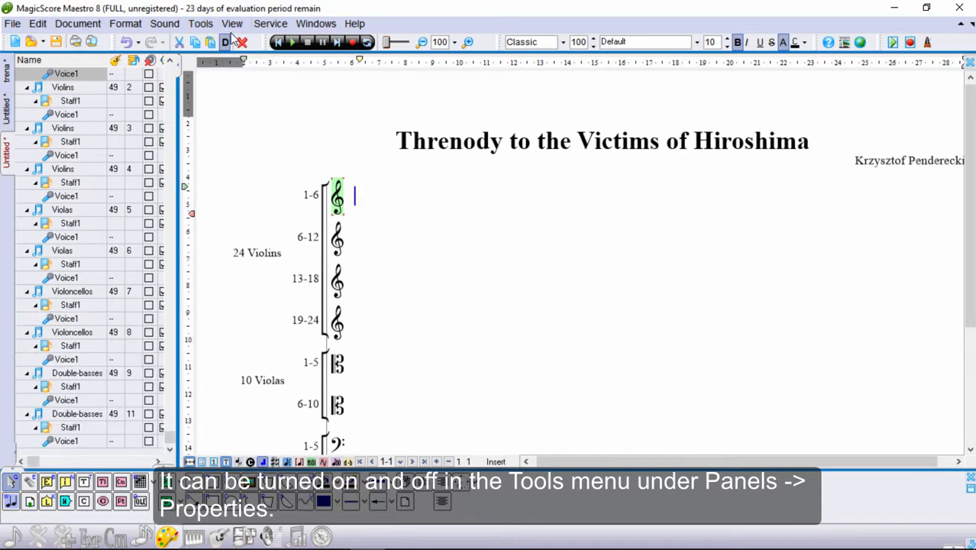
pyautogui.click(207, 24)
pyautogui.click(260, 110)
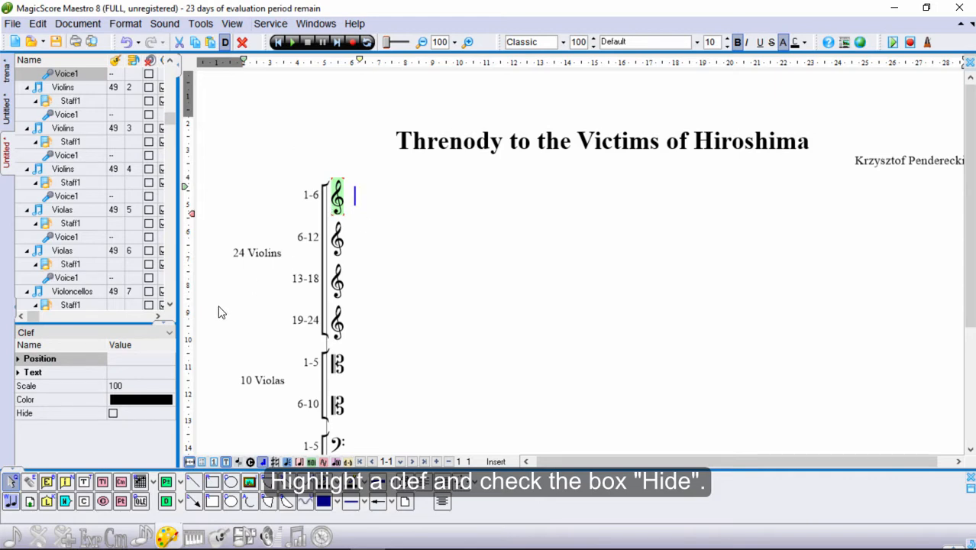
# Step: Hide the selected clef of the 1-6 Violins staff and the clefs of all nine staves below it
pyautogui.click(113, 413)
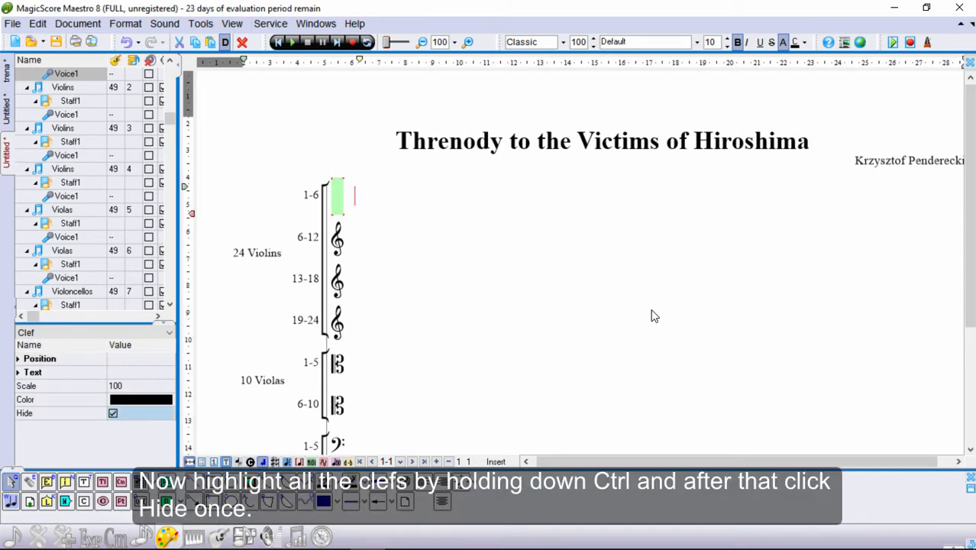
pyautogui.moveTo(968, 203); pyautogui.dragTo(968, 292)
pyautogui.click(338, 100)
pyautogui.keyDown('ctrl'); pyautogui.click(341, 140); pyautogui.keyUp('ctrl')
pyautogui.keyDown('ctrl'); pyautogui.click(338, 183); pyautogui.keyUp('ctrl')
pyautogui.keyDown('ctrl'); pyautogui.click(339, 225); pyautogui.keyUp('ctrl')
pyautogui.keyDown('ctrl'); pyautogui.click(339, 266); pyautogui.keyUp('ctrl')
pyautogui.keyDown('ctrl'); pyautogui.click(338, 307); pyautogui.keyUp('ctrl')
pyautogui.keyDown('ctrl'); pyautogui.click(339, 349); pyautogui.keyUp('ctrl')
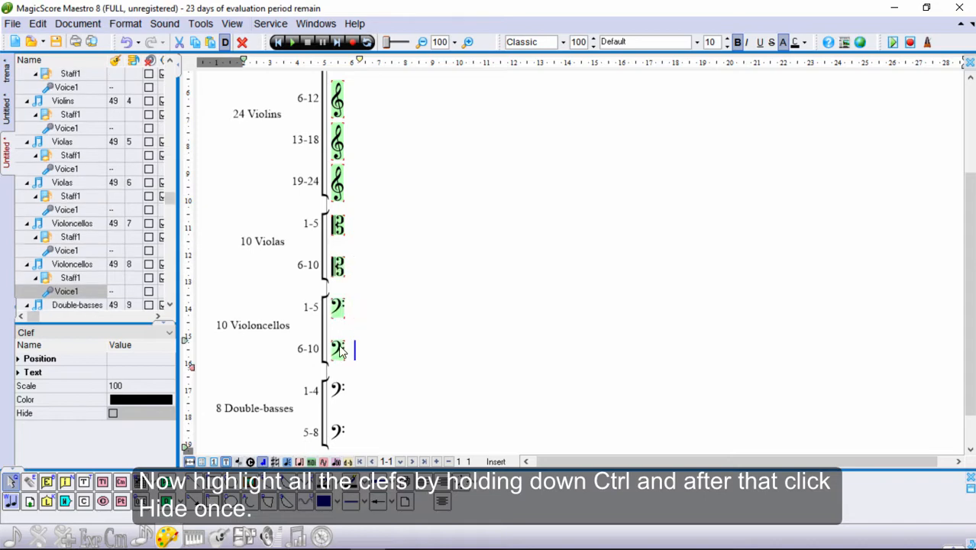
pyautogui.keyDown('ctrl'); pyautogui.click(339, 390); pyautogui.keyUp('ctrl')
pyautogui.keyDown('ctrl'); pyautogui.click(339, 433); pyautogui.keyUp('ctrl')
pyautogui.click(113, 413)
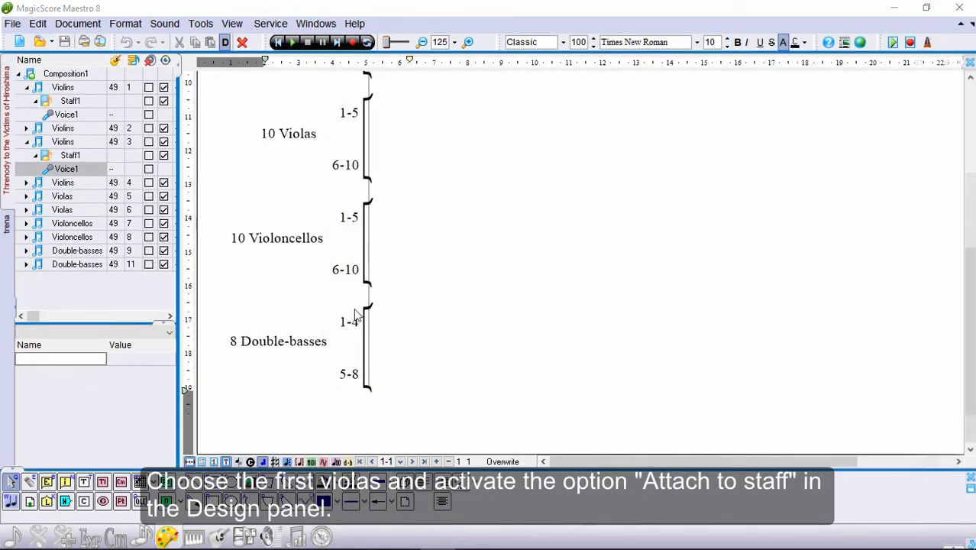
# Step: Choose the 1-5 Violas staff, activate Attach to staff, and draw a small three-point polyline just above that staff
pyautogui.scroll(5, 412, 290)
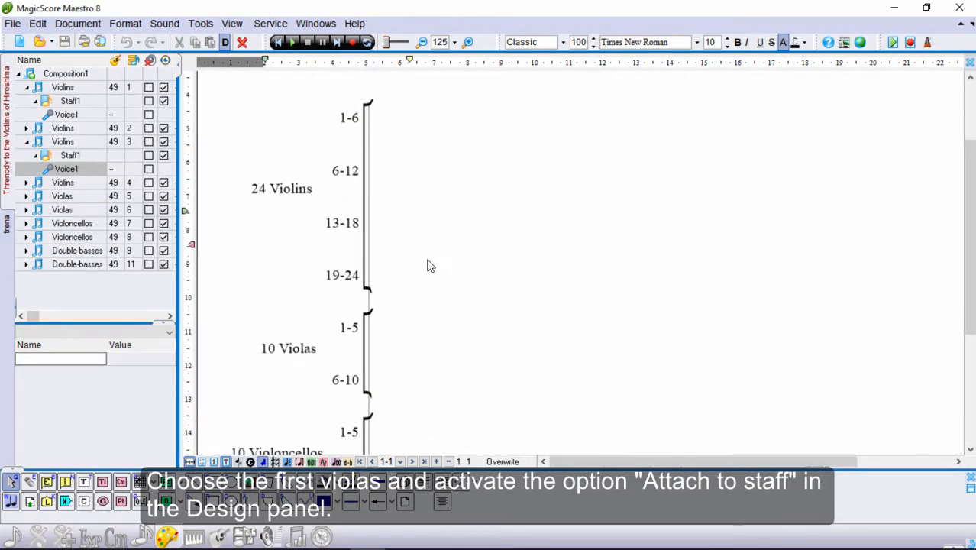
pyautogui.click(392, 330)
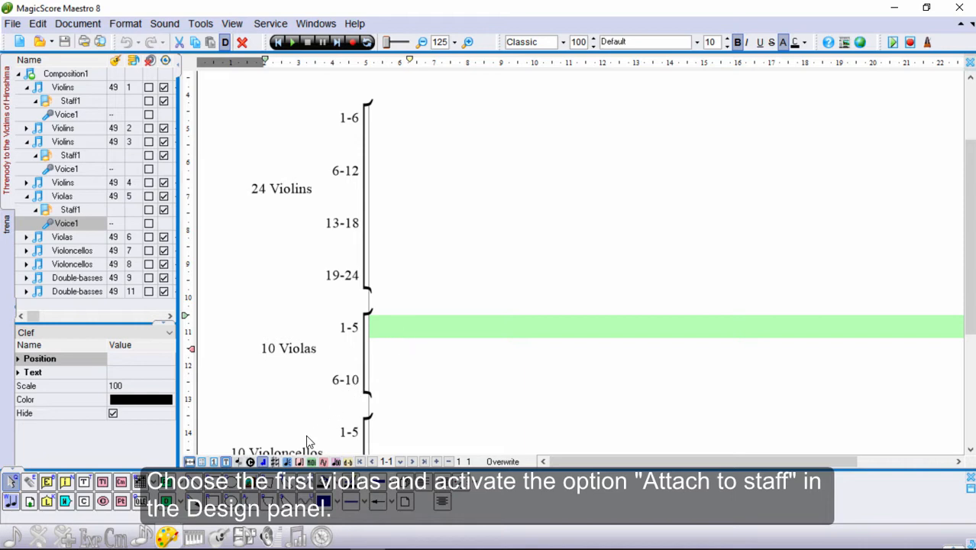
pyautogui.click(29, 504)
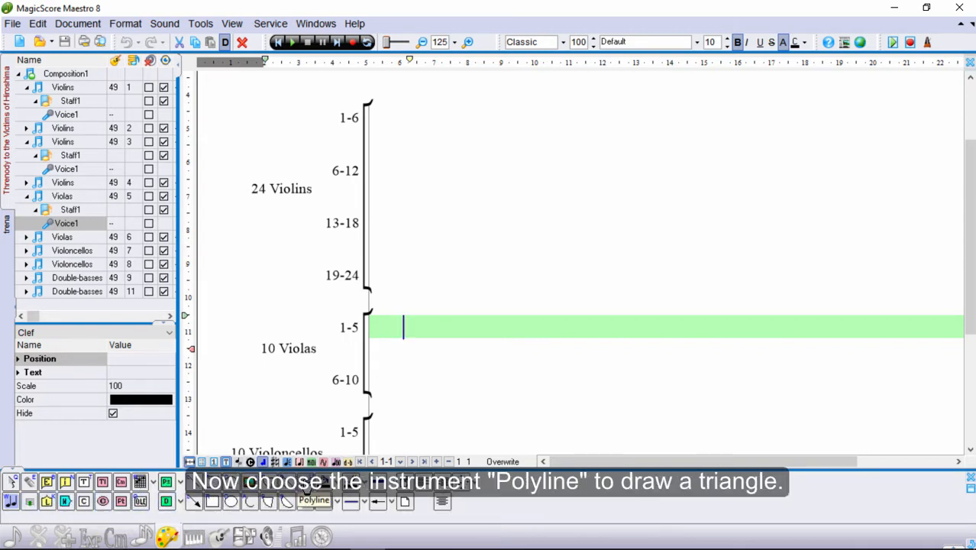
pyautogui.click(305, 501)
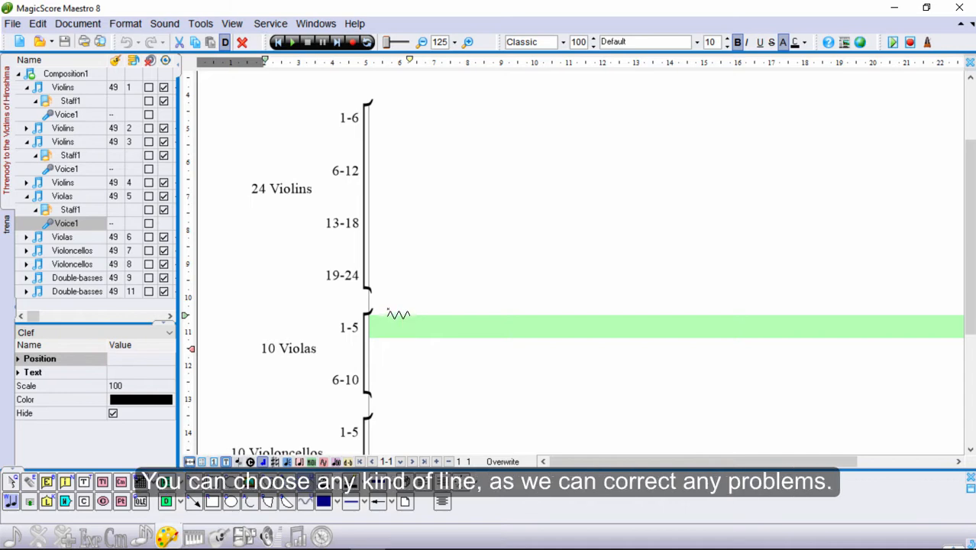
pyautogui.click(384, 306)
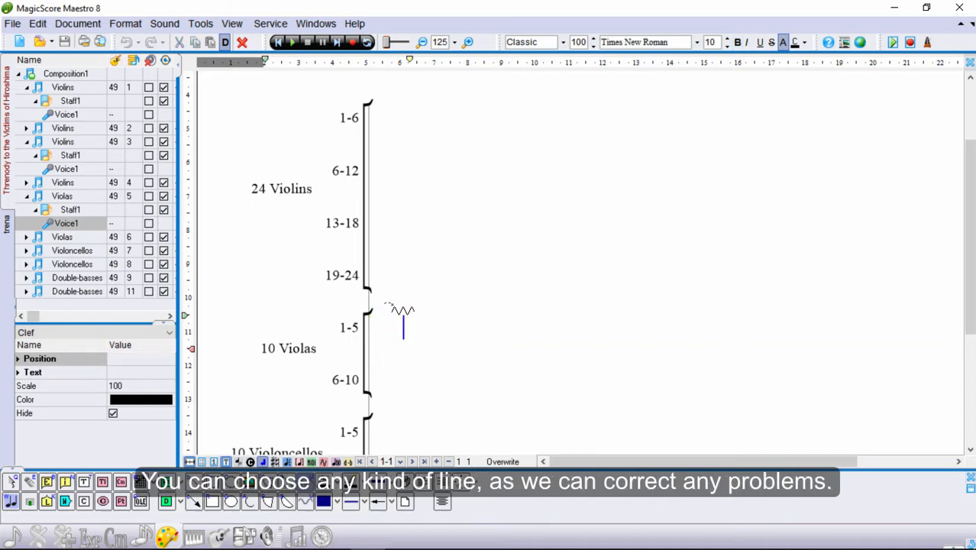
pyautogui.doubleClick(403, 316)
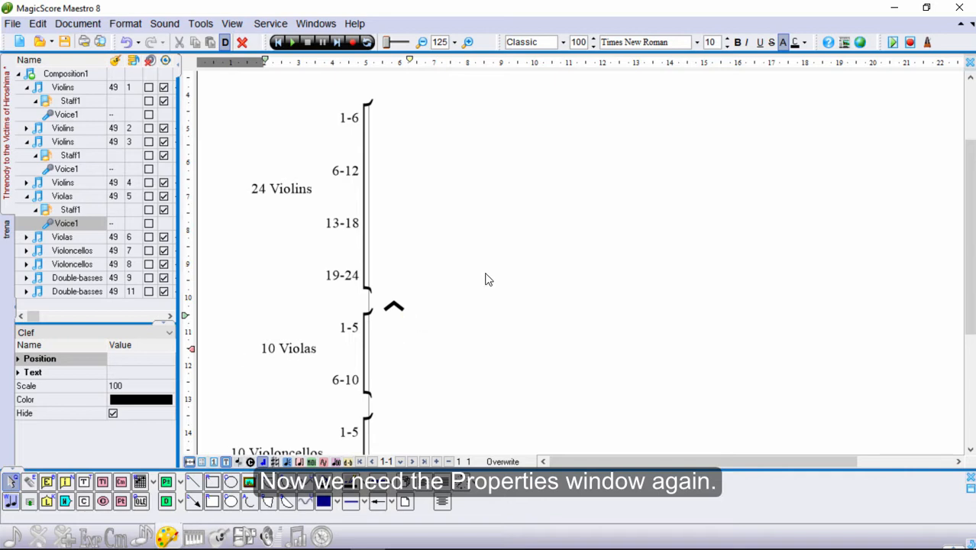
# Step: Change the style kind of the small line above the 1-5 Violas staff to Arbitrary
pyautogui.click(393, 308)
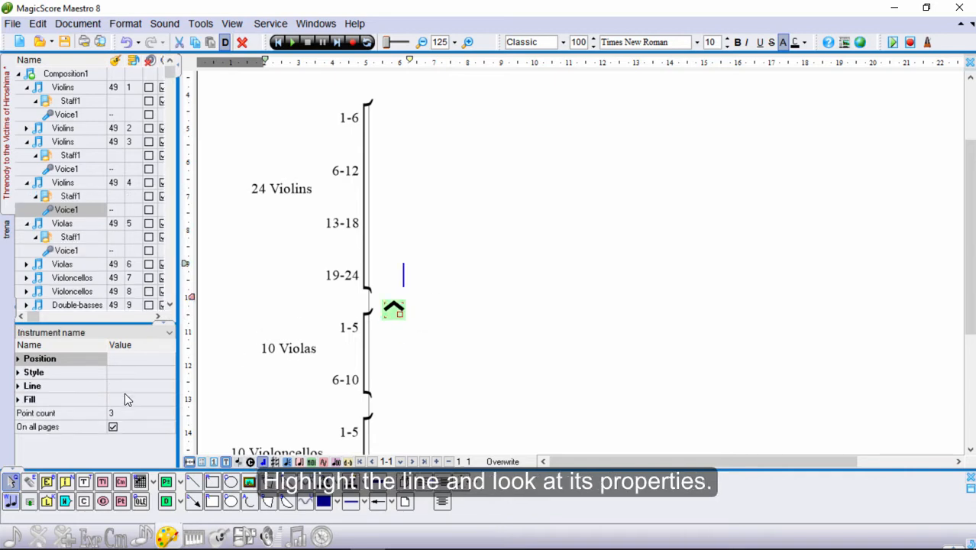
pyautogui.click(23, 373)
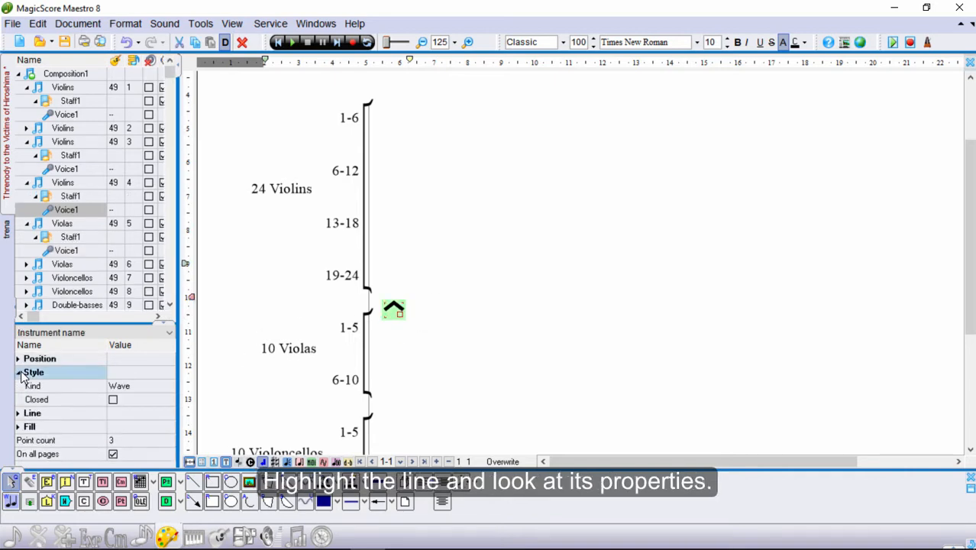
pyautogui.click(135, 388)
pyautogui.click(155, 386)
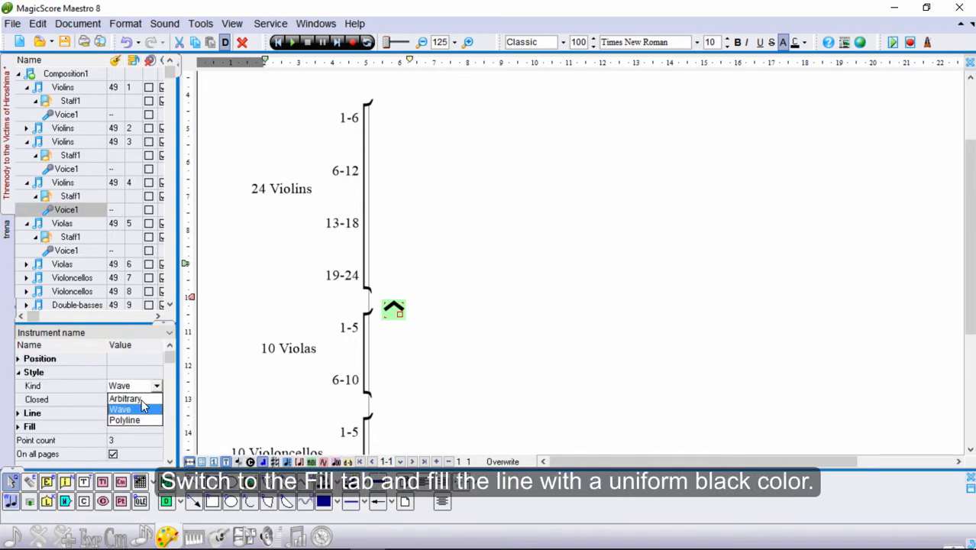
pyautogui.click(141, 399)
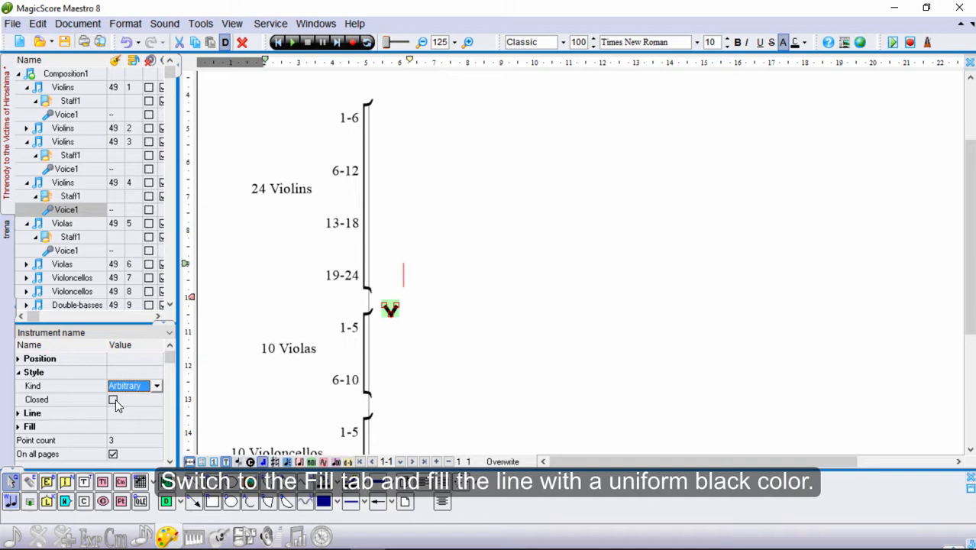
# Step: Fill the three-point figure with a solid black fill style
pyautogui.click(18, 427)
pyautogui.click(170, 461)
pyautogui.click(120, 428)
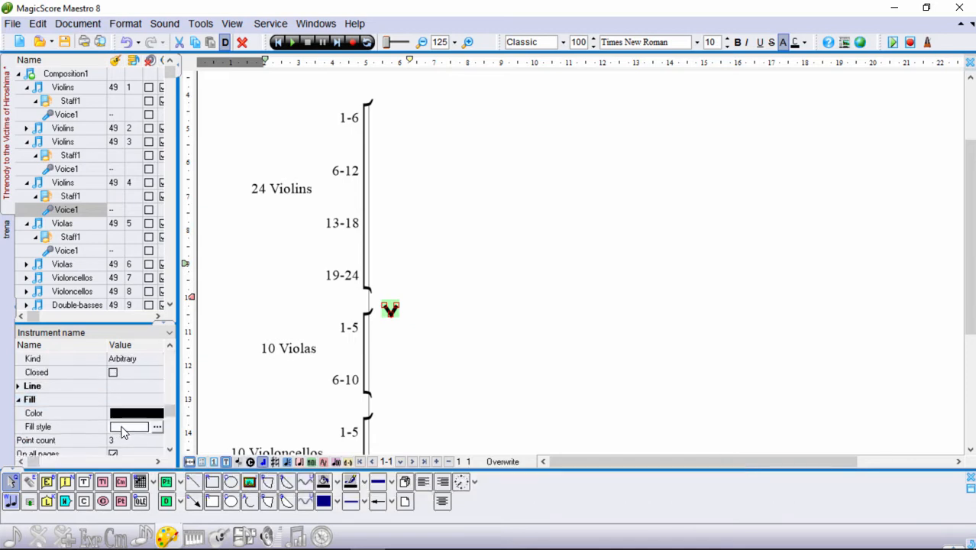
pyautogui.click(156, 426)
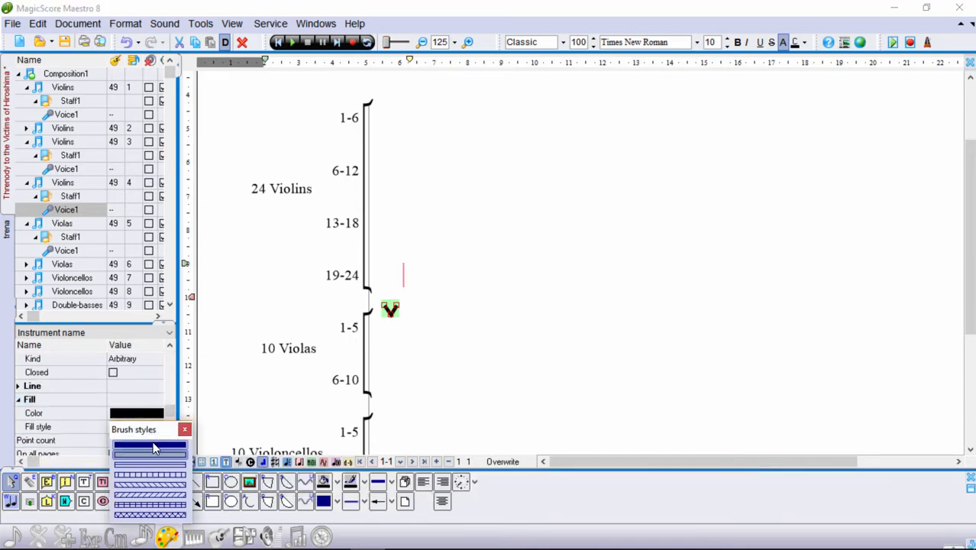
pyautogui.click(155, 445)
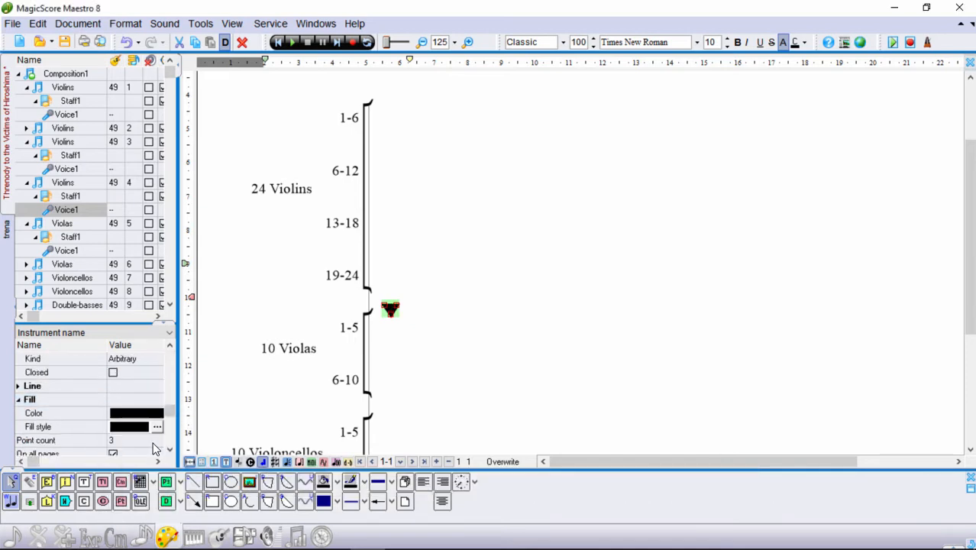
# Step: Reshape the black figure by its points into an upward-pointing triangle about 3.6 mm wide and 2.4 mm high
pyautogui.click(405, 321)
pyautogui.click(390, 311)
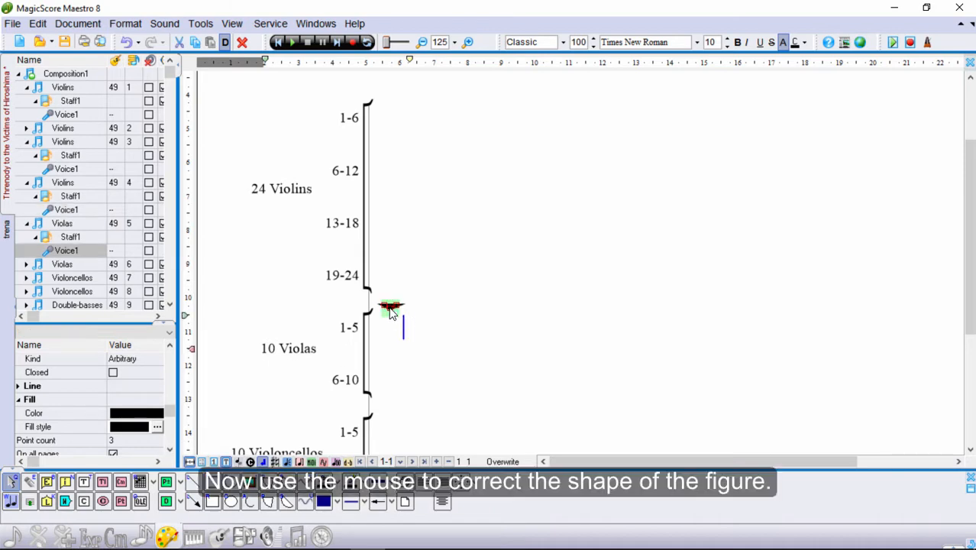
pyautogui.click(406, 304)
pyautogui.click(392, 304)
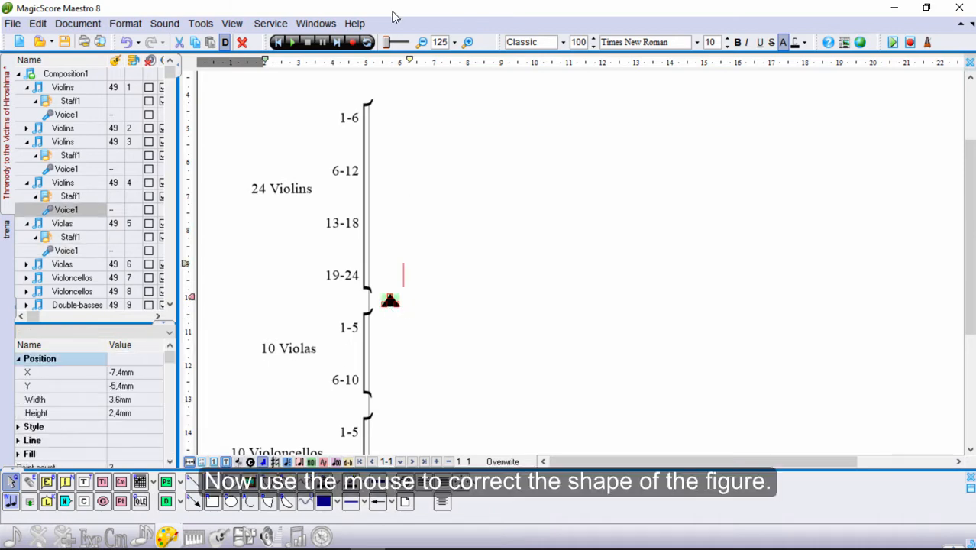
# Step: Narrow the triangle to about 2.9 mm wide and move it to about X -6.2 mm, Y -4.8 mm
pyautogui.click(469, 41)
pyautogui.click(469, 41)
pyautogui.click(469, 41)
pyautogui.click(469, 42)
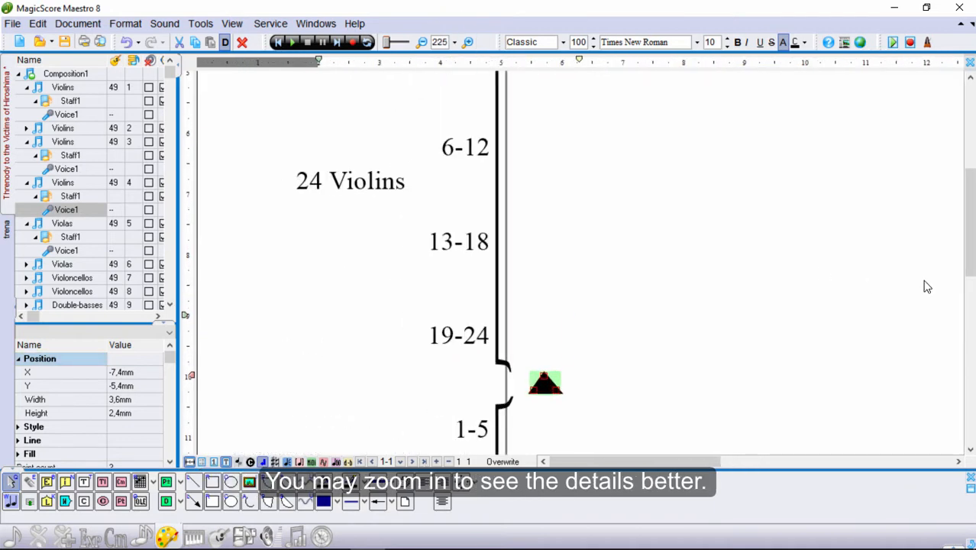
pyautogui.scroll(-3, 579, 284)
pyautogui.moveTo(562, 262); pyautogui.dragTo(558, 263)
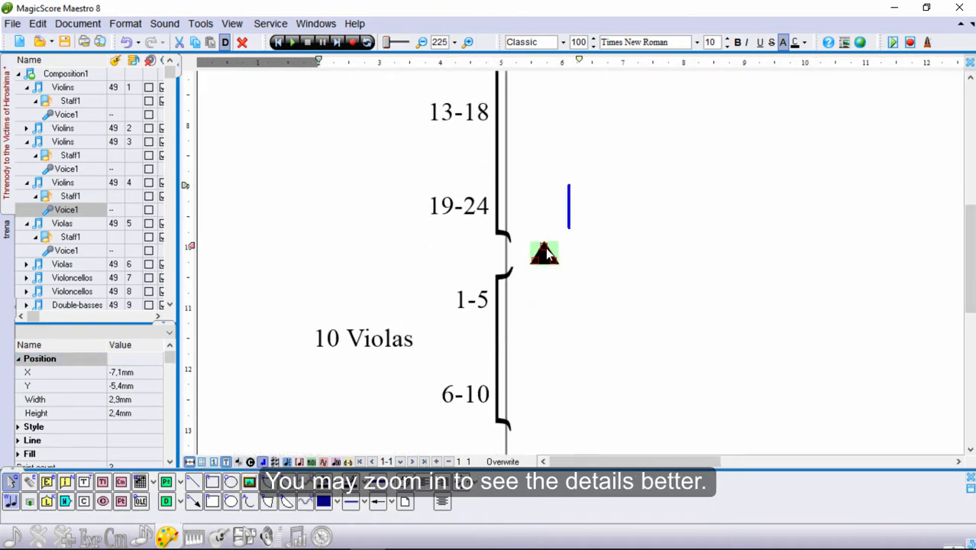
pyautogui.scroll(3, 548, 254)
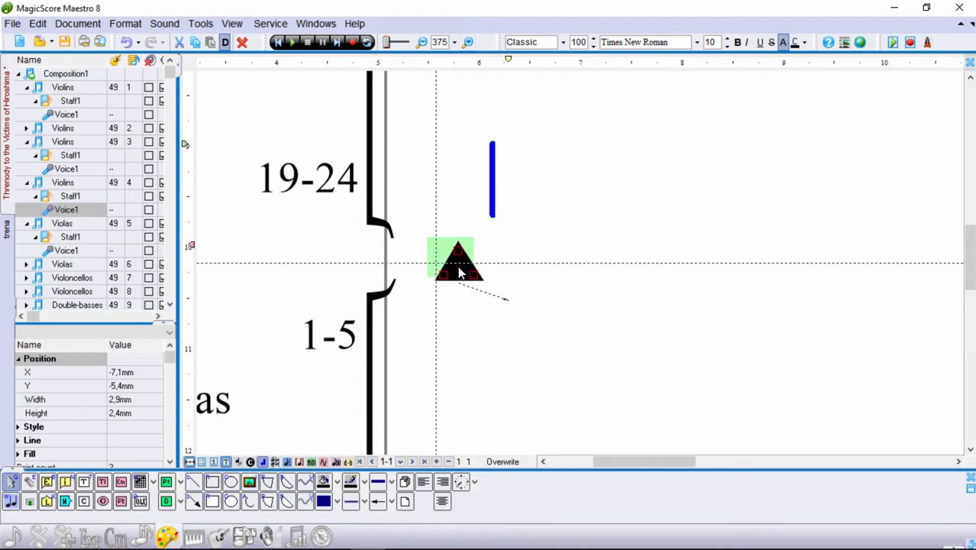
pyautogui.moveTo(459, 272); pyautogui.dragTo(461, 275)
# Step: Add a fortissimo (ff) dynamic mark just below the black triangle above the 1-5 Violas staff
pyautogui.click(38, 536)
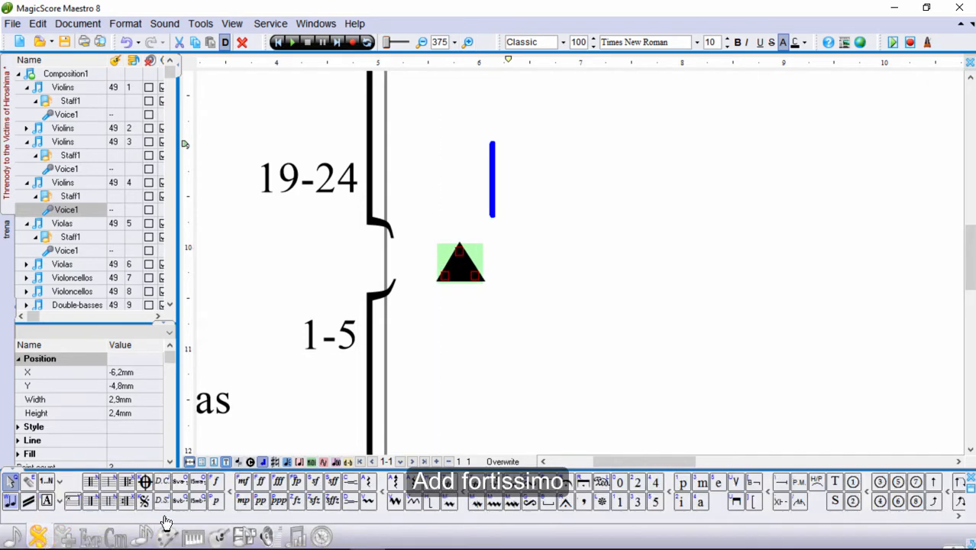
pyautogui.click(261, 482)
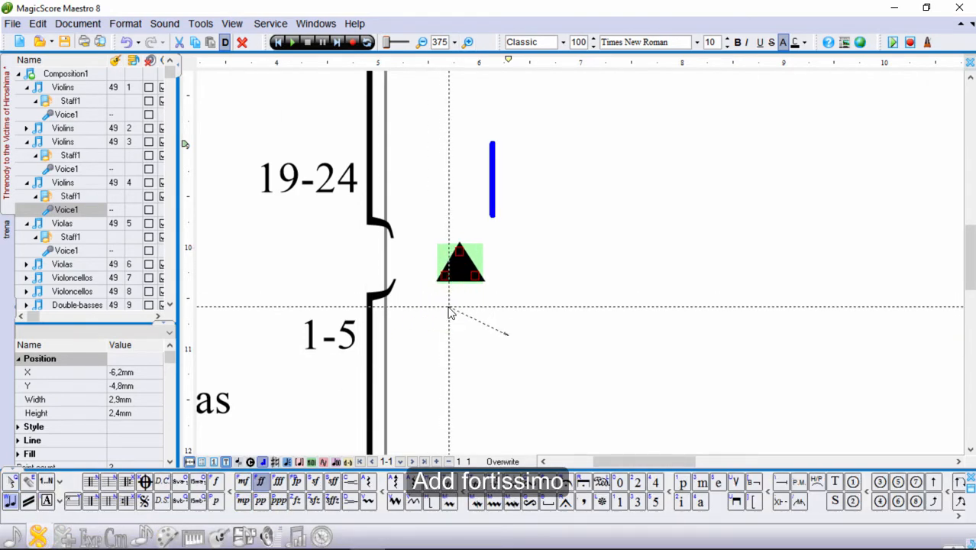
pyautogui.click(449, 309)
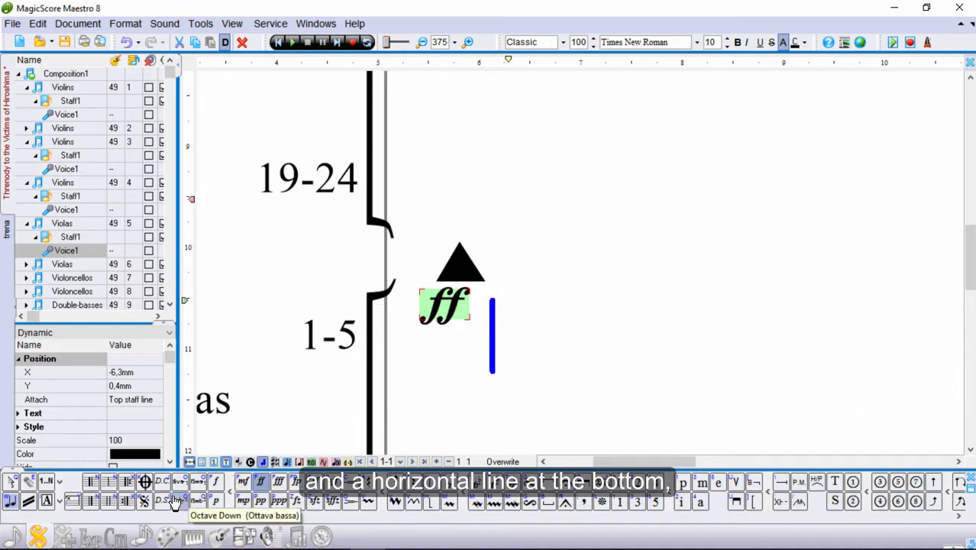
# Step: Draw a black line of medium thickness, about 10 mm long, below the ff from the start of the 1-5 Violas staff
pyautogui.click(166, 536)
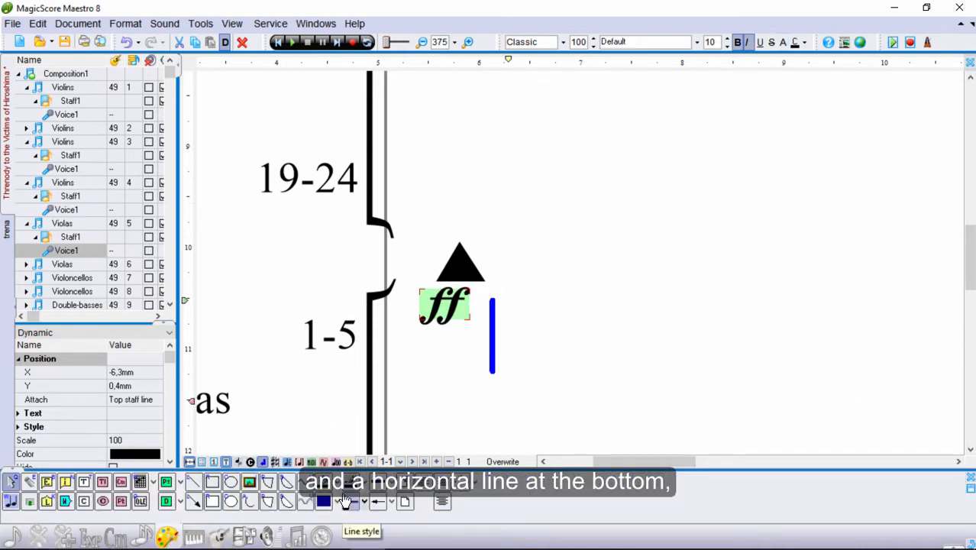
pyautogui.click(194, 482)
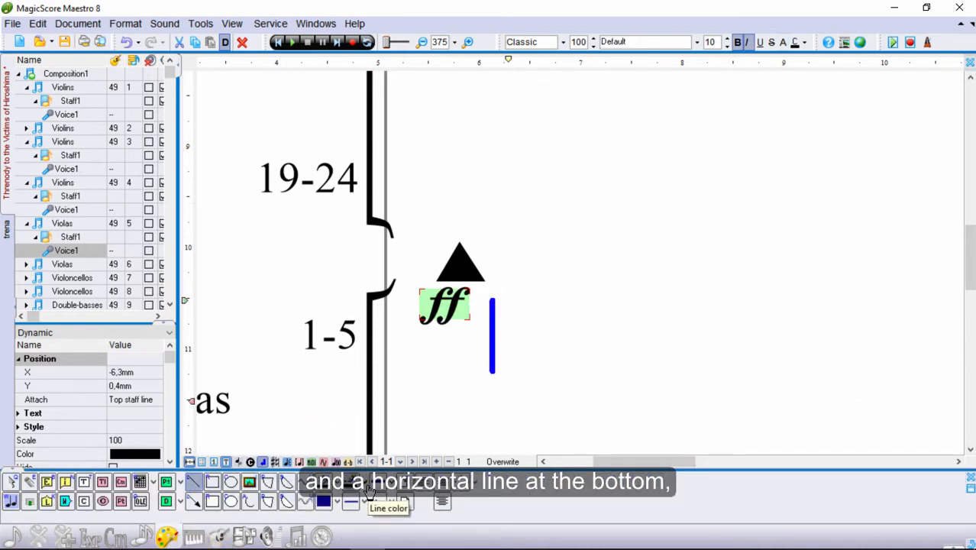
pyautogui.click(366, 490)
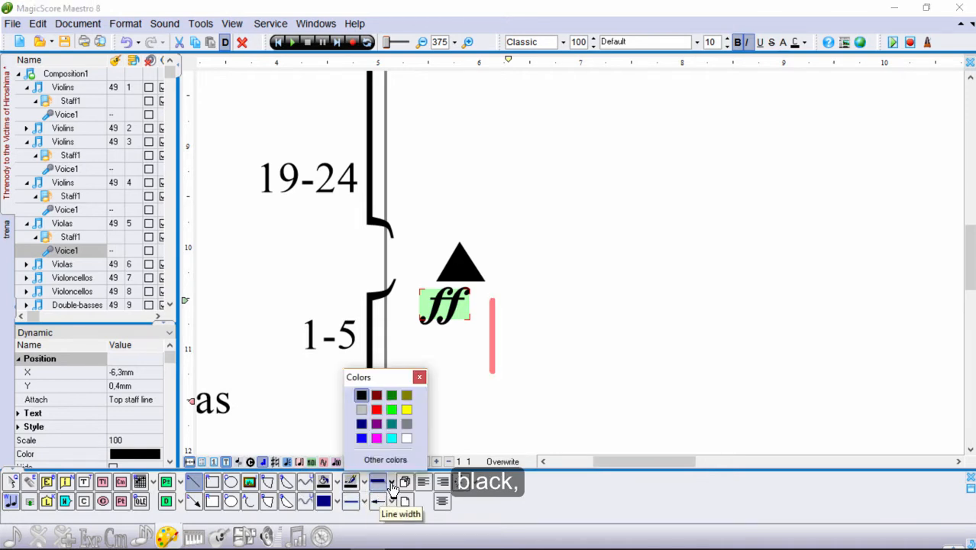
pyautogui.click(392, 488)
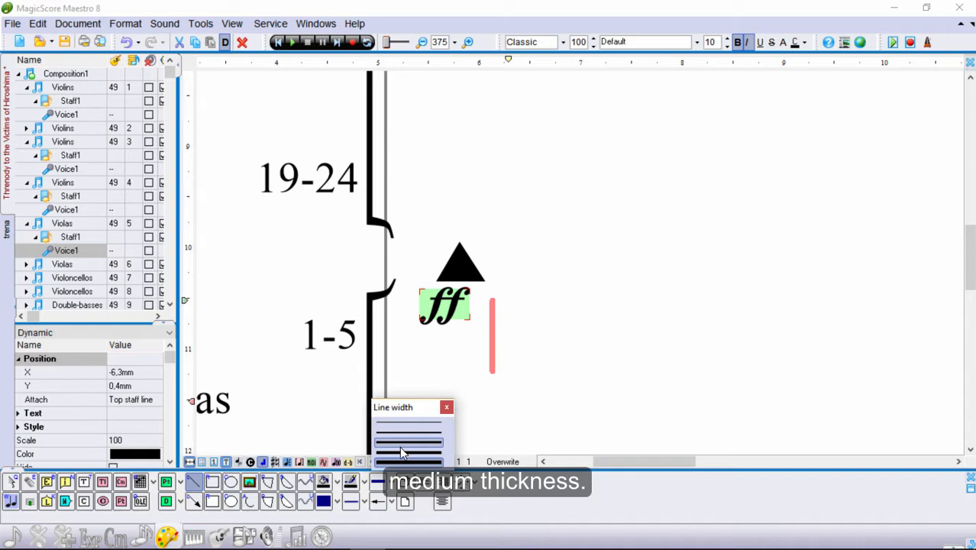
pyautogui.click(399, 446)
pyautogui.click(388, 339)
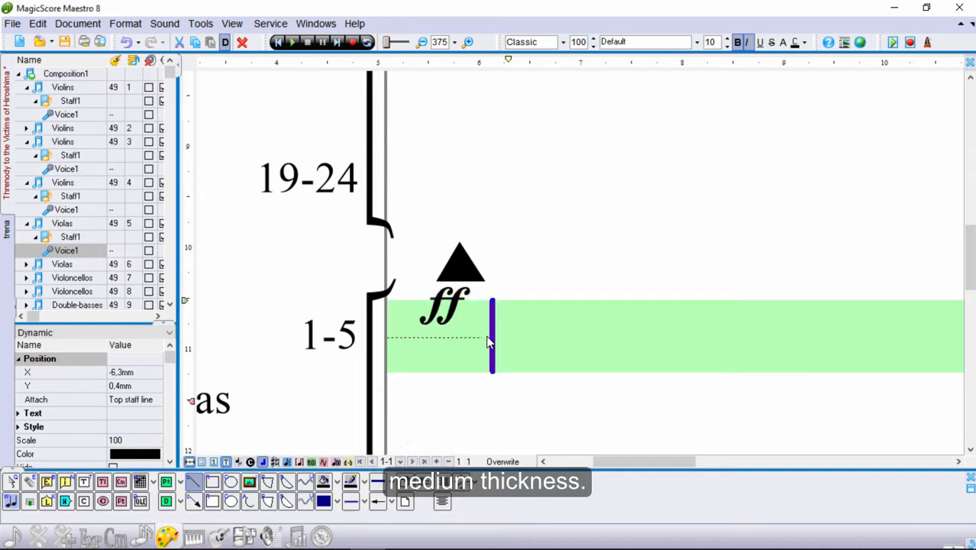
pyautogui.click(490, 339)
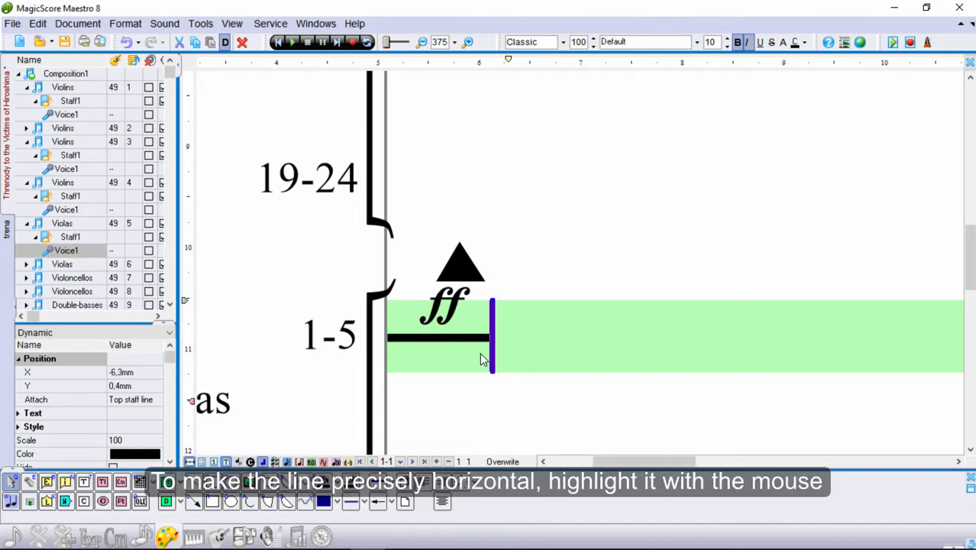
# Step: Change the kind of the short line below the violas' ff to Horizontal
pyautogui.click(473, 344)
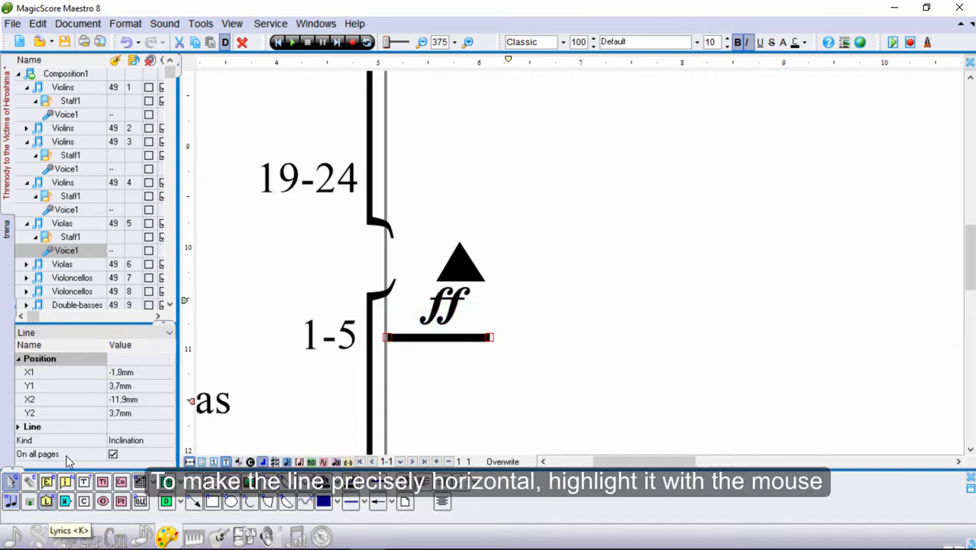
pyautogui.click(146, 441)
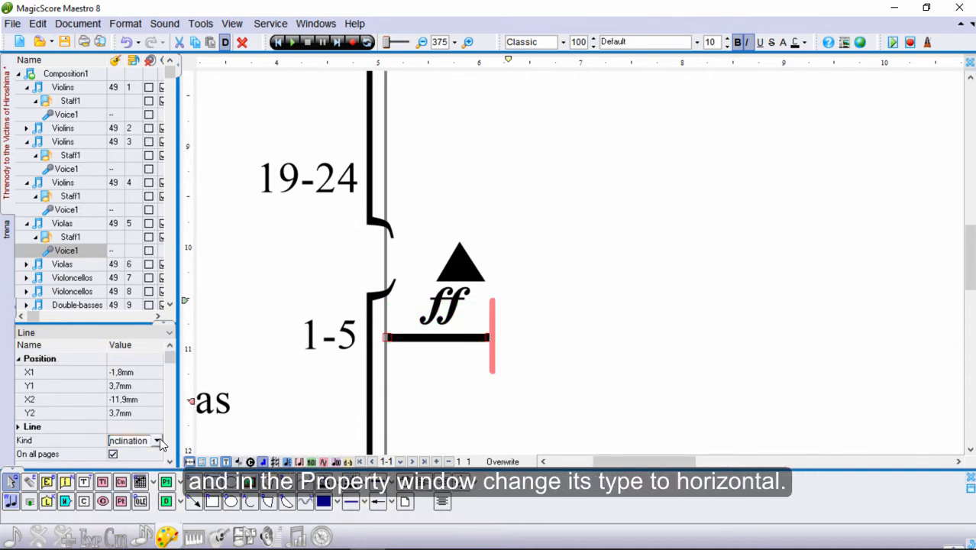
pyautogui.click(158, 441)
pyautogui.click(132, 474)
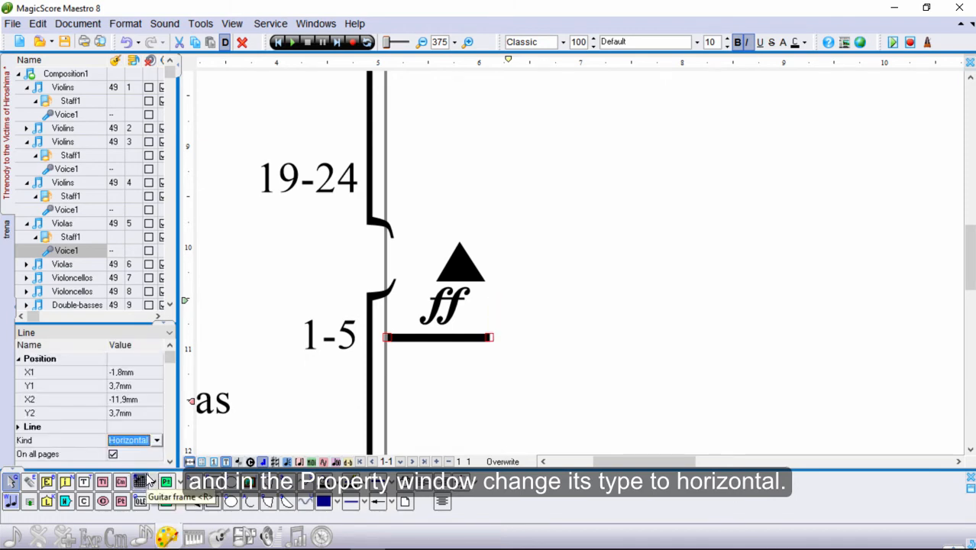
# Step: Draw a long line about 16 cm long from the lower corner of the violas' triangle across the page
pyautogui.click(424, 44)
pyautogui.click(421, 43)
pyautogui.click(422, 43)
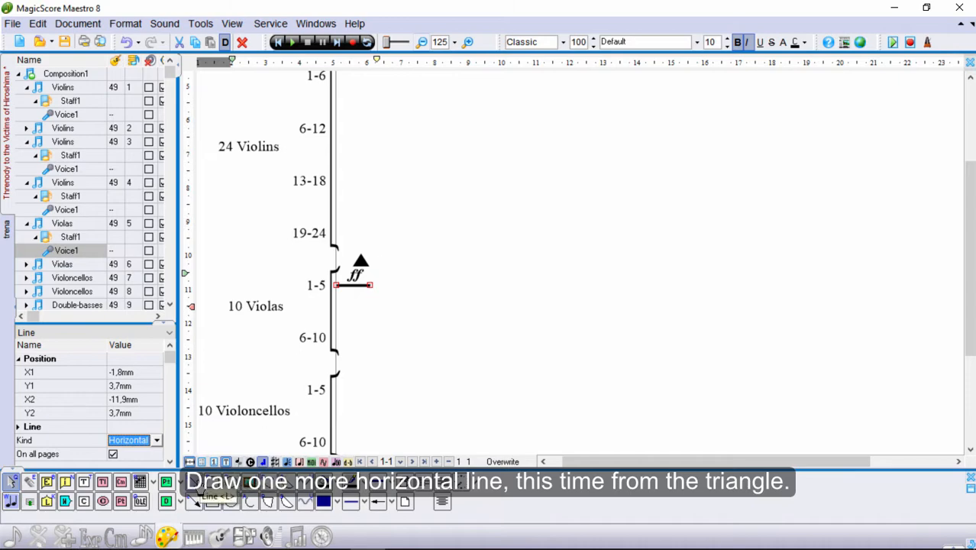
pyautogui.click(195, 483)
pyautogui.moveTo(370, 266); pyautogui.dragTo(909, 266)
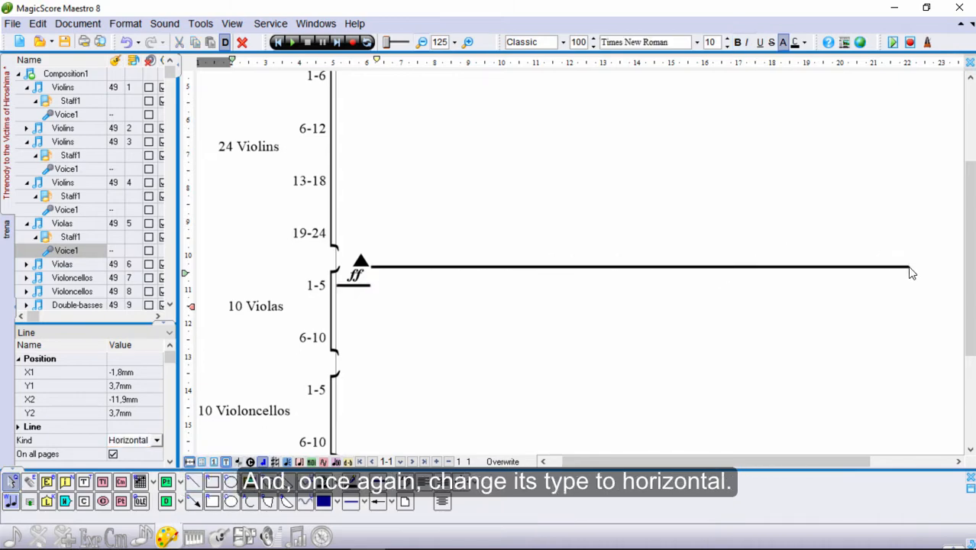
# Step: Set the kind of the long line beside the triangle to Horizontal and its line width to 4
pyautogui.click(908, 267)
pyautogui.click(136, 386)
pyautogui.click(169, 385)
pyautogui.click(136, 408)
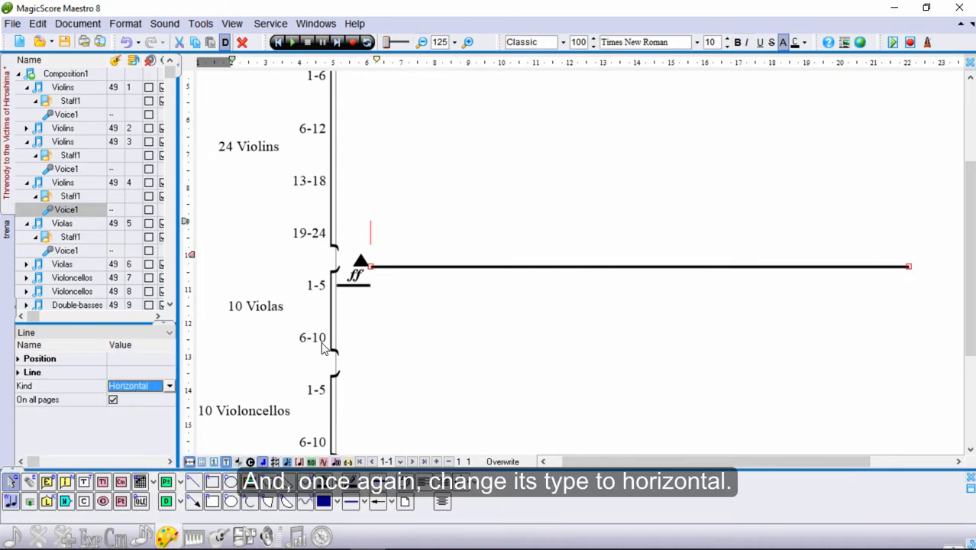
pyautogui.click(18, 373)
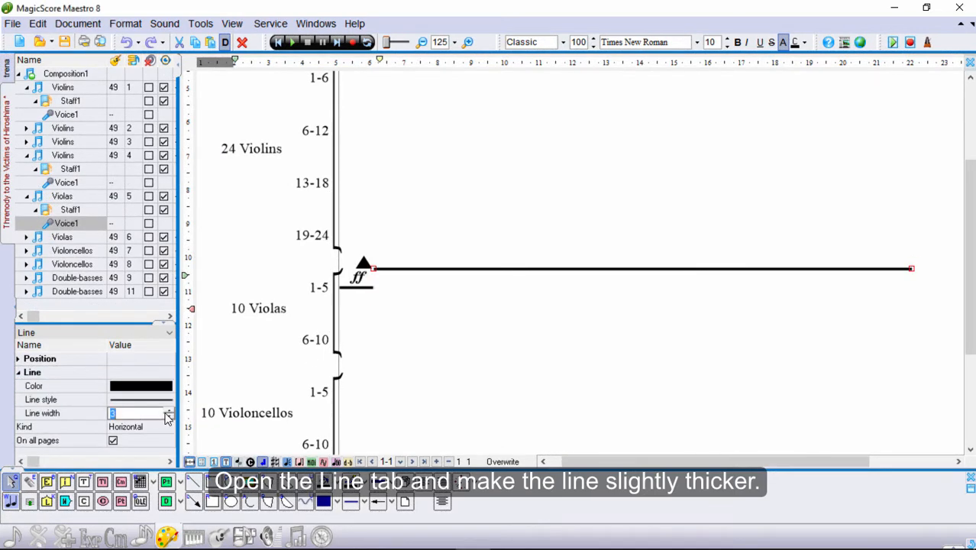
pyautogui.click(170, 414)
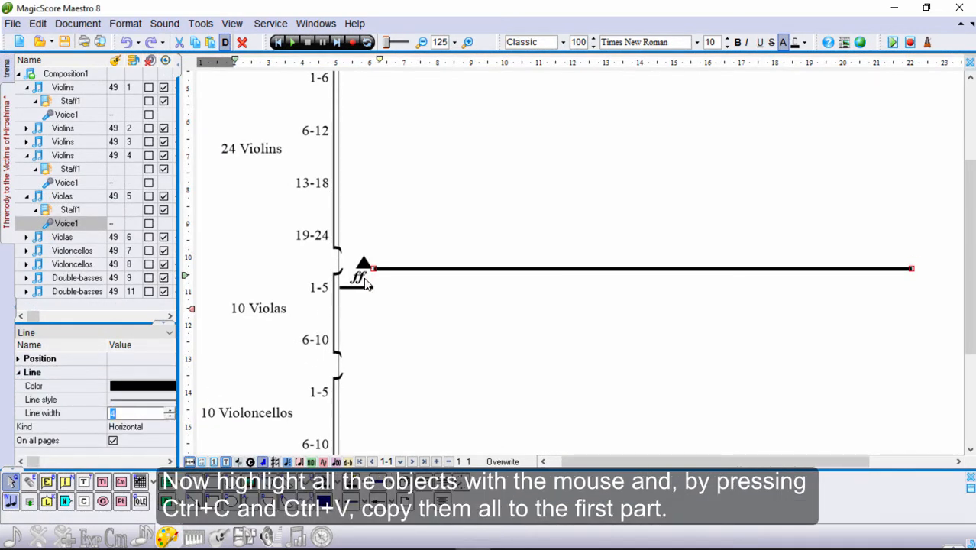
# Step: Copy the violas' triangle, ff mark and both lines onto the 1-6 Violins staff
pyautogui.moveTo(390, 260); pyautogui.dragTo(355, 302)
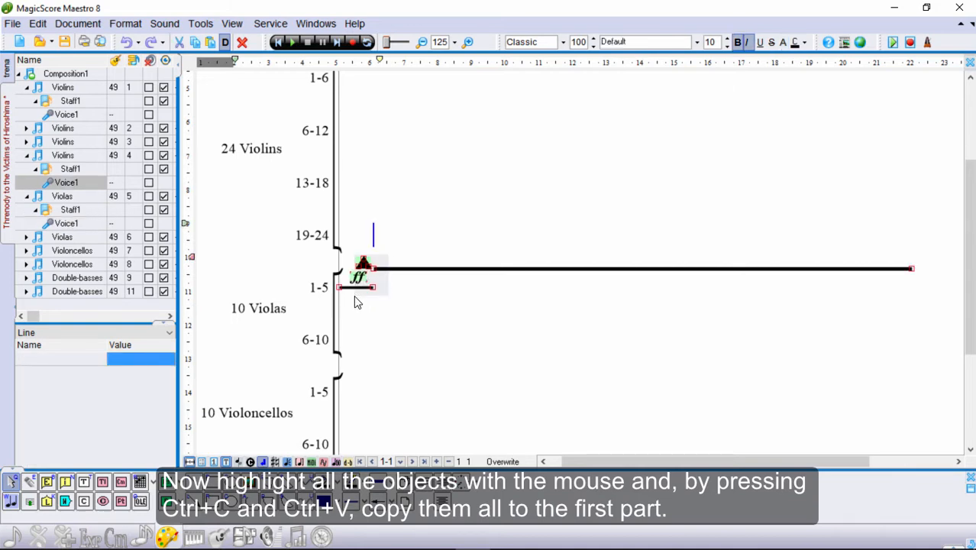
pyautogui.scroll(3, 421, 271)
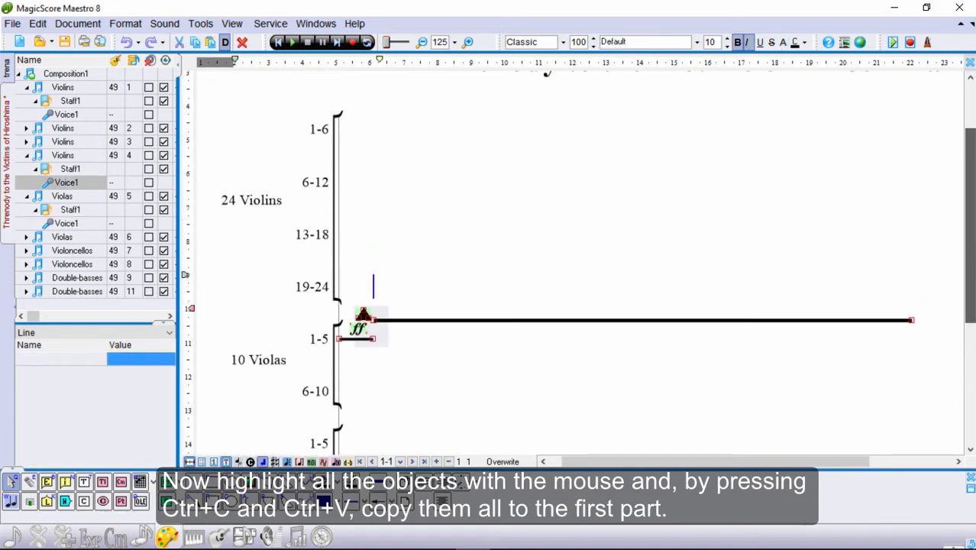
pyautogui.click(352, 201)
pyautogui.hotkey('ctrl', 'v')
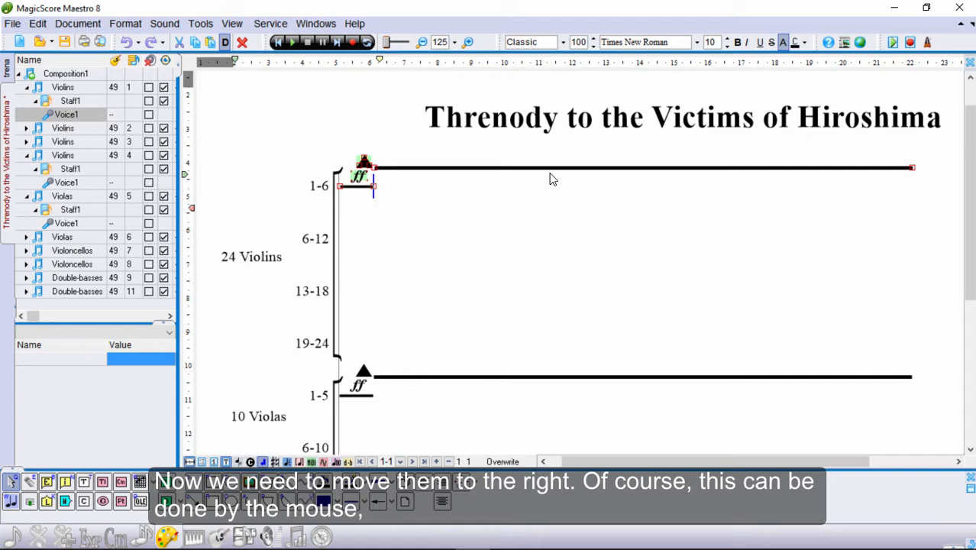
# Step: Shift the copied 1-6 Violins objects about 2.5 cm to the right, keeping their height
pyautogui.press('Right')
pyautogui.press('Right')
pyautogui.press('Right')
pyautogui.press('Right')
pyautogui.press('Right')
pyautogui.press('Right')
pyautogui.press('Right')
pyautogui.press('Right')
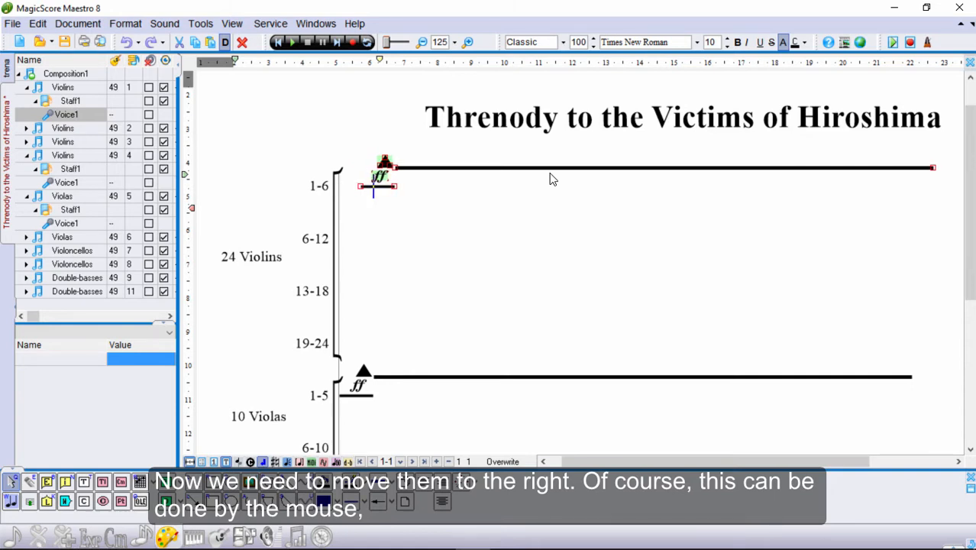
pyautogui.hotkey('ctrl', 'Right')
pyautogui.hotkey('ctrl', 'Right')
pyautogui.hotkey('ctrl', 'Right')
pyautogui.hotkey('ctrl', 'Right')
pyautogui.hotkey('ctrl', 'Right')
pyautogui.hotkey('ctrl', 'Right')
pyautogui.hotkey('ctrl', 'Right')
pyautogui.hotkey('ctrl', 'Right')
pyautogui.hotkey('ctrl', 'Right')
pyautogui.hotkey('ctrl', 'Right')
pyautogui.hotkey('ctrl', 'Right')
pyautogui.hotkey('ctrl', 'Right')
pyautogui.hotkey('ctrl', 'Right')
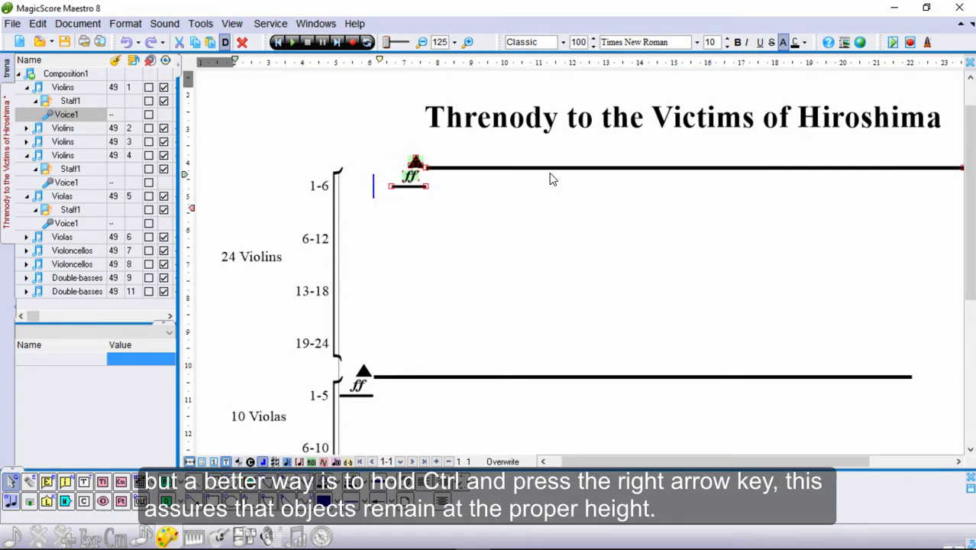
pyautogui.hotkey('ctrl', 'Right')
pyautogui.hotkey('ctrl', 'Right')
pyautogui.hotkey('ctrl', 'Right')
pyautogui.hotkey('ctrl', 'Right')
pyautogui.hotkey('ctrl', 'Right')
pyautogui.hotkey('ctrl', 'Right')
pyautogui.hotkey('ctrl', 'Right')
pyautogui.hotkey('ctrl', 'Right')
pyautogui.hotkey('ctrl', 'Right')
pyautogui.hotkey('ctrl', 'Right')
pyautogui.hotkey('ctrl', 'Right')
pyautogui.hotkey('ctrl', 'Right')
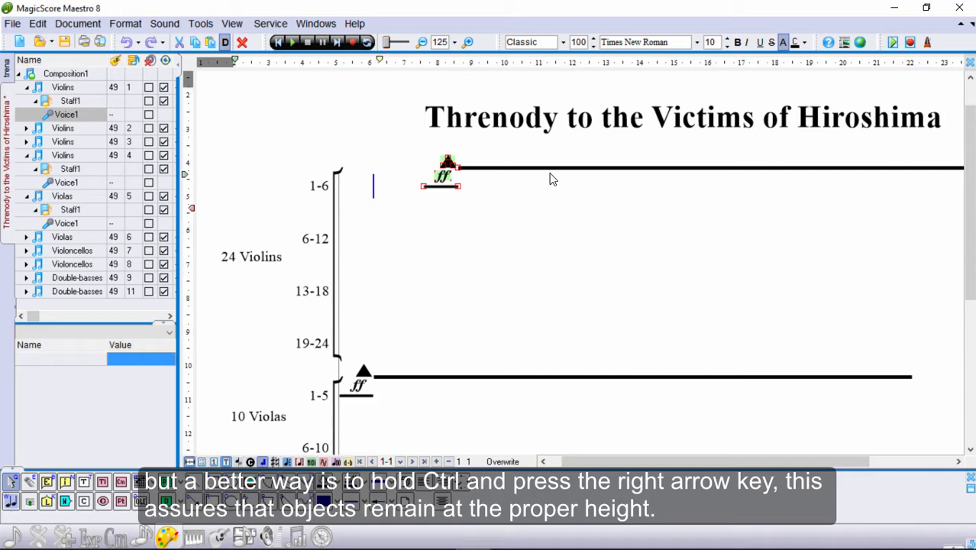
pyautogui.click(556, 189)
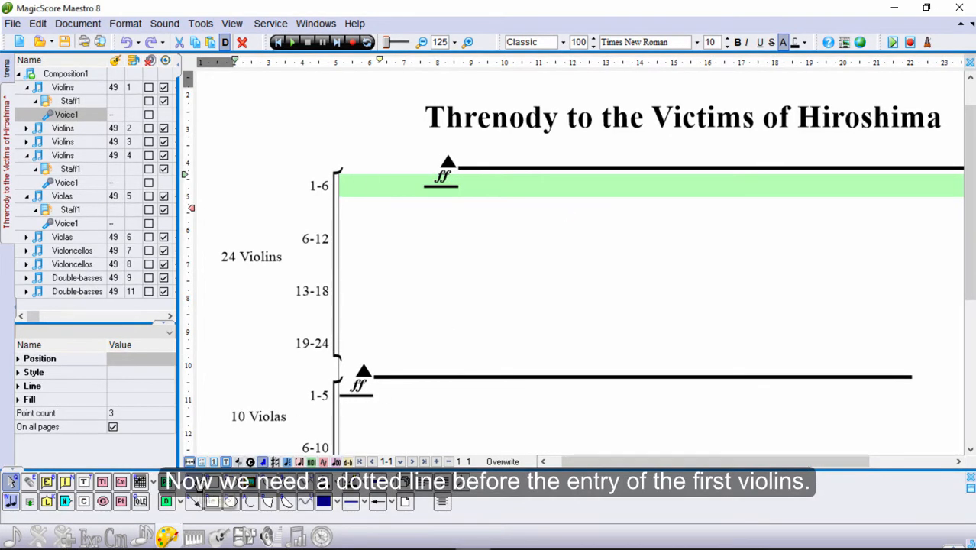
# Step: Draw a thin dotted line from the start of the 1-6 Violins staff to the short line under its ff
pyautogui.click(366, 503)
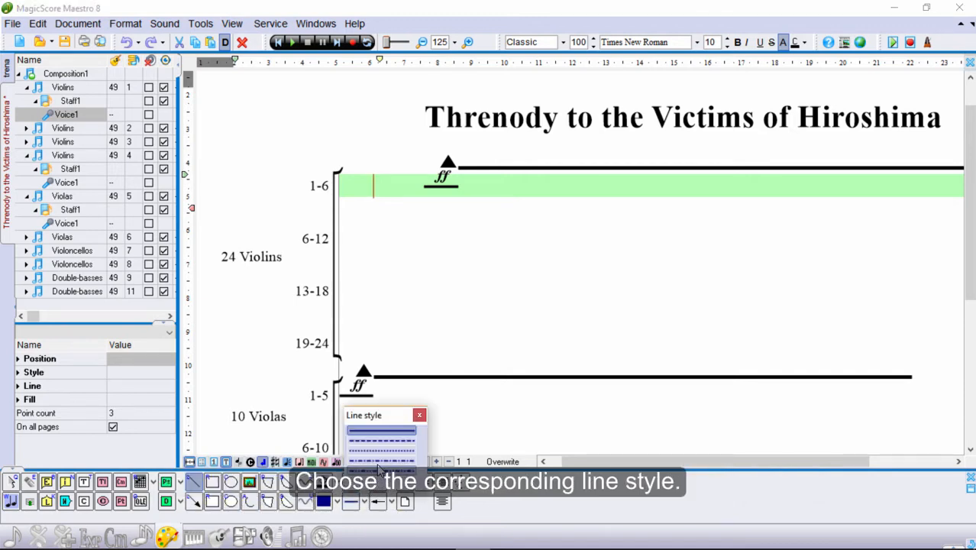
pyautogui.click(379, 468)
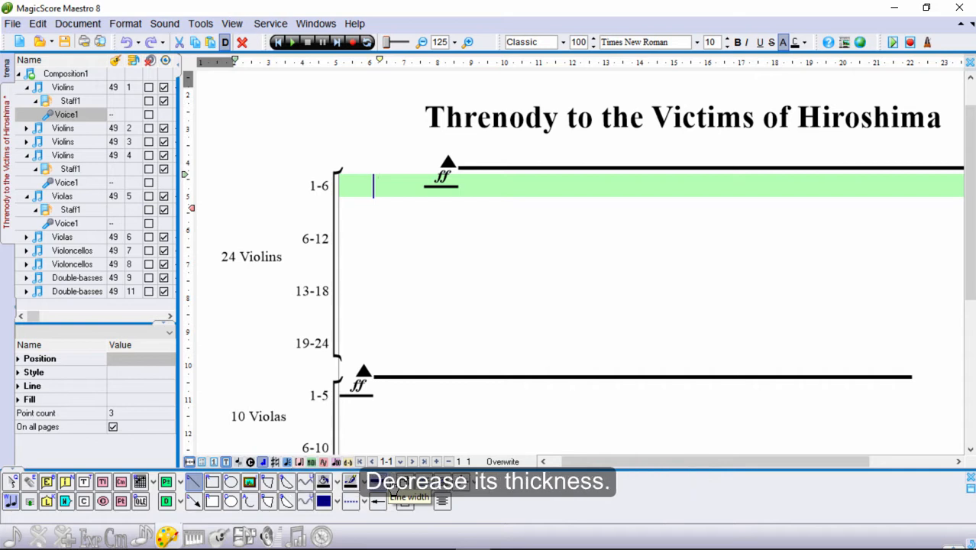
pyautogui.click(405, 501)
pyautogui.click(405, 440)
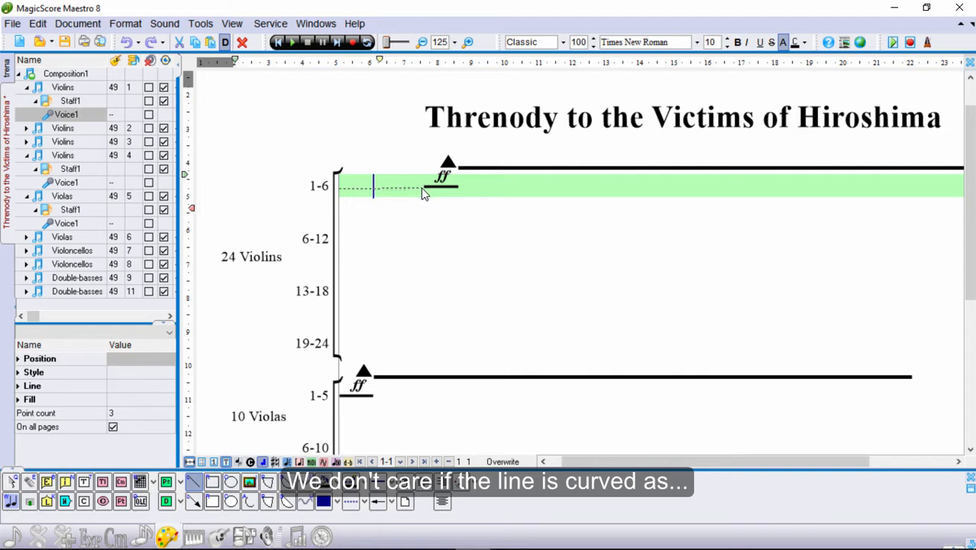
pyautogui.click(422, 188)
# Step: Change the kind of the dotted line on the 1-6 Violins staff to Horizontal
pyautogui.click(388, 189)
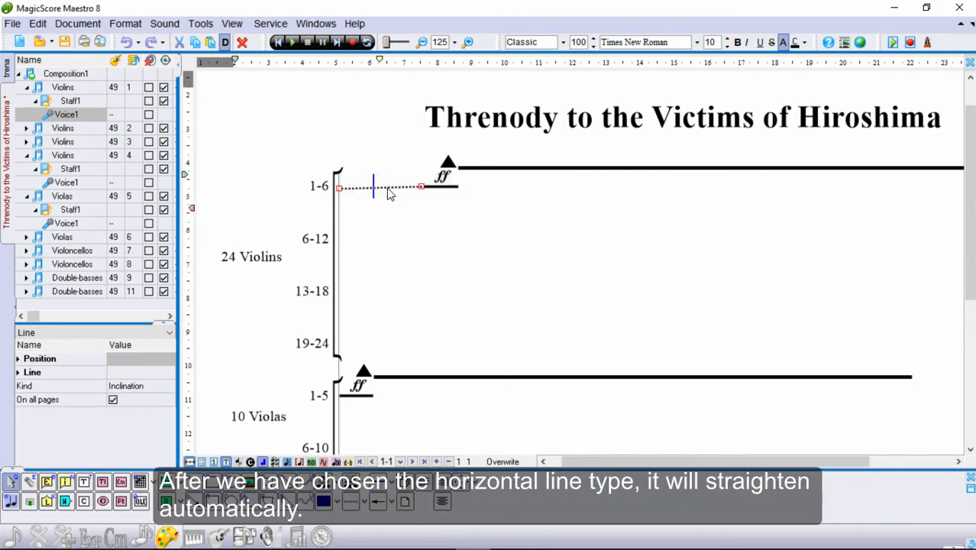
pyautogui.click(120, 388)
pyautogui.click(167, 387)
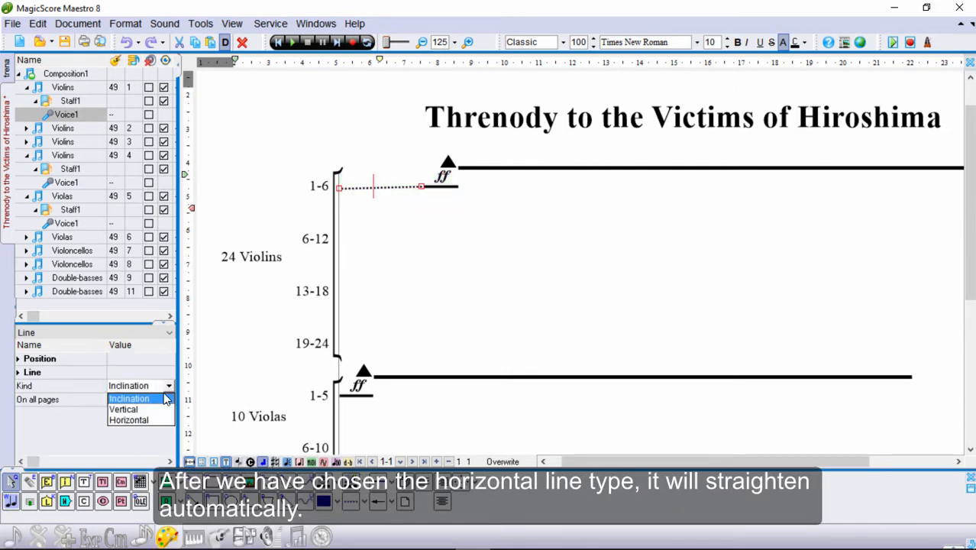
pyautogui.click(140, 420)
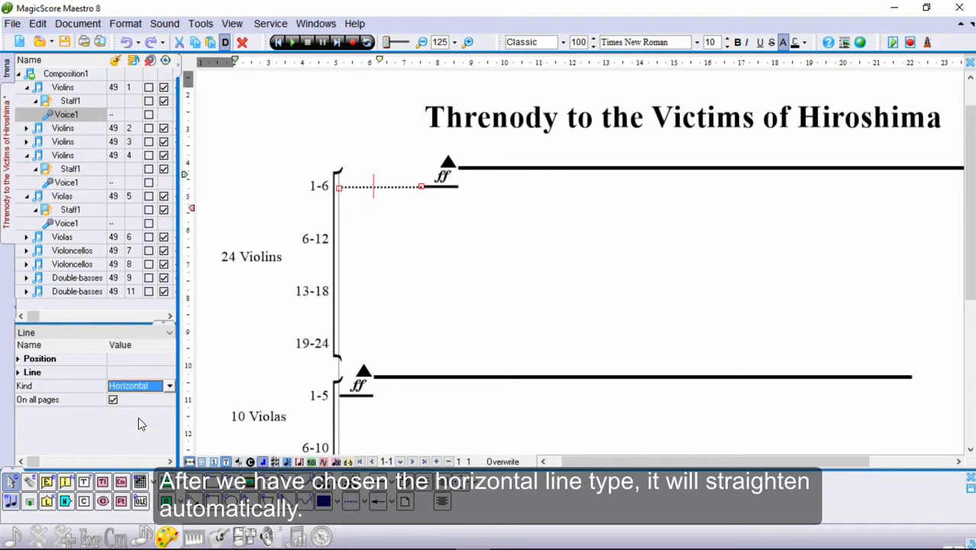
# Step: Copy the 1-6 Violins triangle, ff mark, solid lines and dotted line onto the 1-4 Double-basses staff
pyautogui.click(468, 42)
pyautogui.click(468, 42)
pyautogui.click(452, 233)
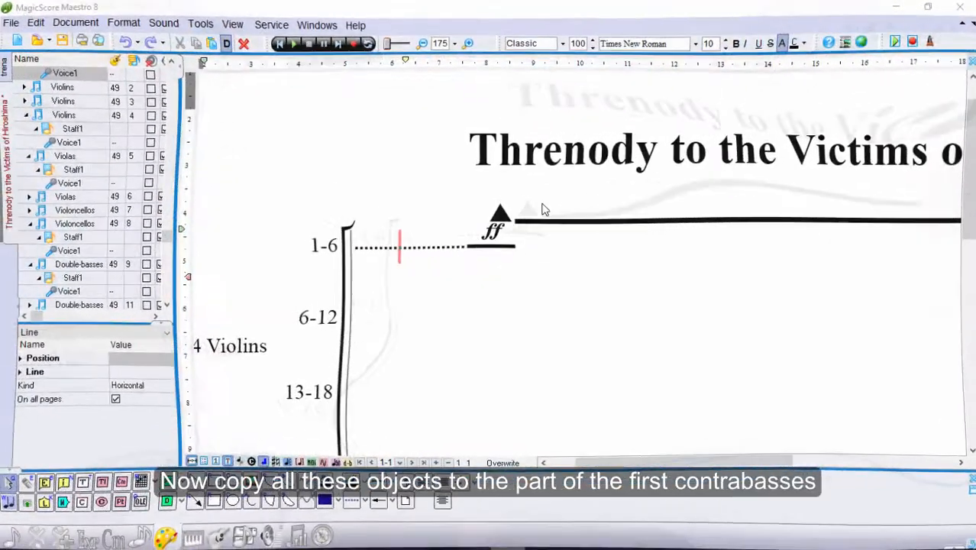
pyautogui.moveTo(514, 195); pyautogui.dragTo(448, 258)
pyautogui.click(972, 379)
pyautogui.click(972, 380)
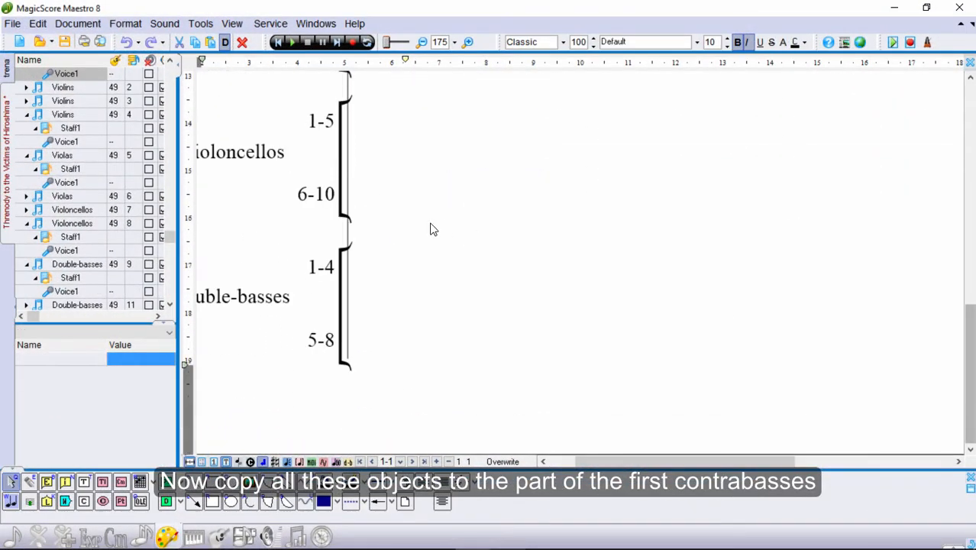
pyautogui.click(354, 274)
pyautogui.hotkey('ctrl', 'v')
# Step: Shift the copied 1-4 Double-basses objects to the right at the same height and compare their position with the upper staves
pyautogui.hotkey('ctrl', 'Right')
pyautogui.hotkey('ctrl', 'Right')
pyautogui.hotkey('ctrl', 'Right')
pyautogui.hotkey('ctrl', 'Right')
pyautogui.hotkey('ctrl', 'Right')
pyautogui.hotkey('ctrl', 'Right')
pyautogui.hotkey('ctrl', 'Right')
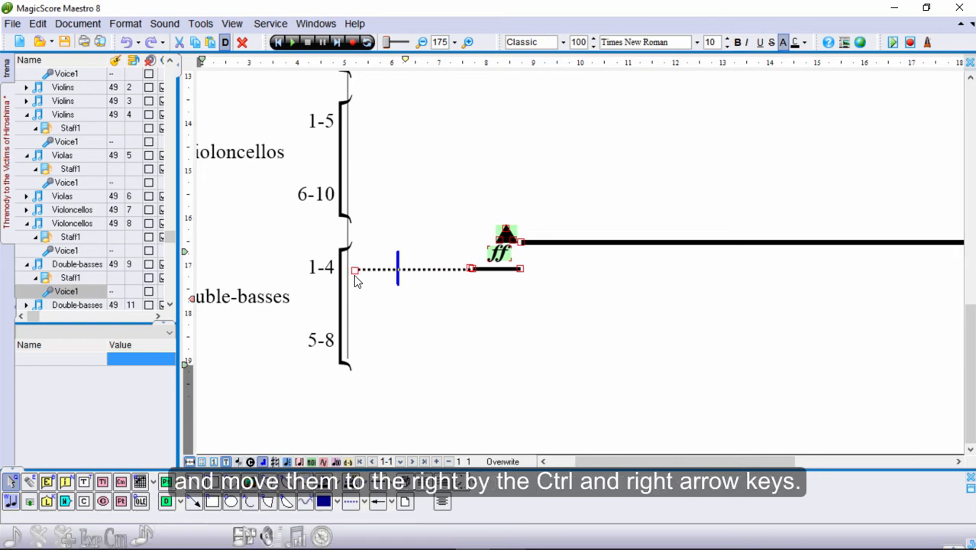
pyautogui.hotkey('ctrl', 'Right')
pyautogui.hotkey('ctrl', 'Right')
pyautogui.hotkey('ctrl', 'Right')
pyautogui.hotkey('ctrl', 'Right')
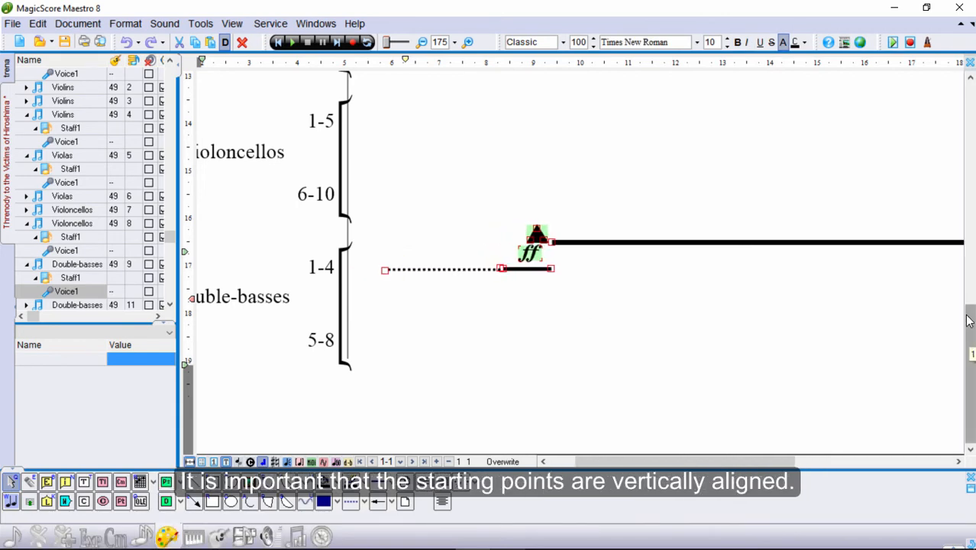
pyautogui.scroll(6, 573, 260)
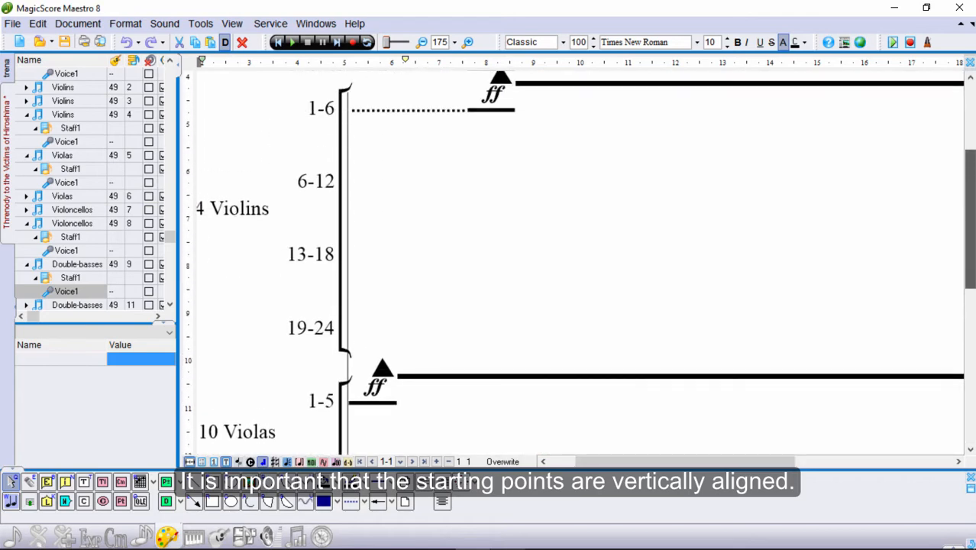
# Step: Set the X2 position of the 1-4 Double-basses dotted line to -11,8 mm, the same as the 1-6 Violins dotted line
pyautogui.scroll(-7, 969, 291)
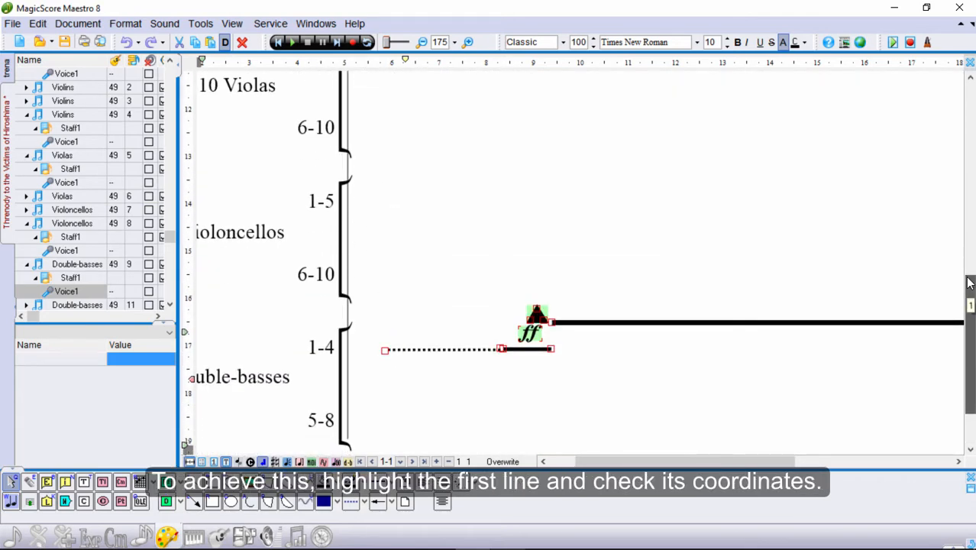
pyautogui.scroll(7, 969, 291)
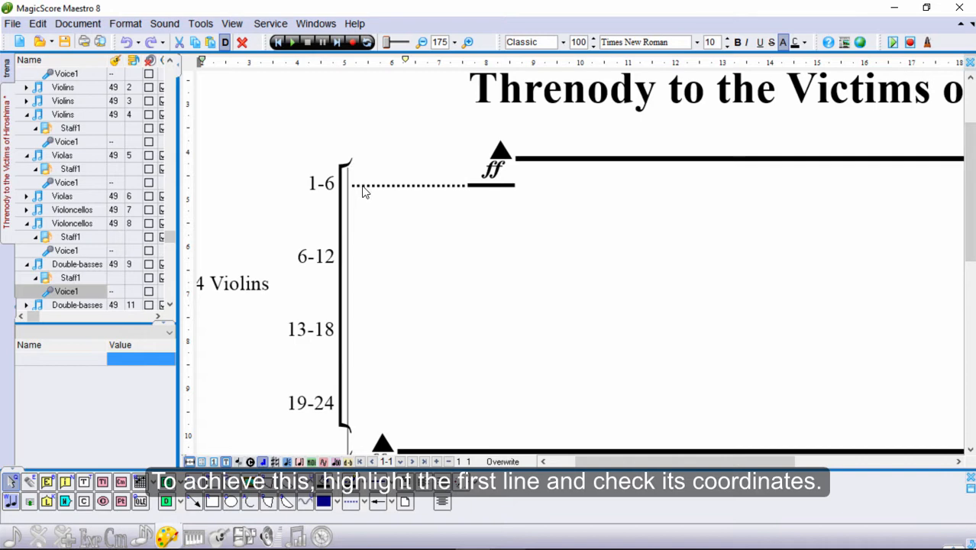
pyautogui.click(364, 185)
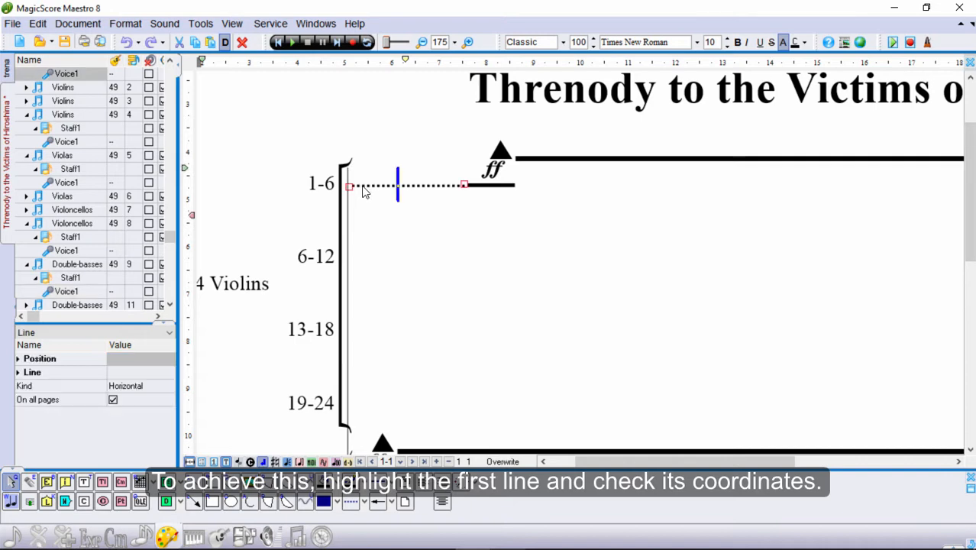
pyautogui.click(19, 359)
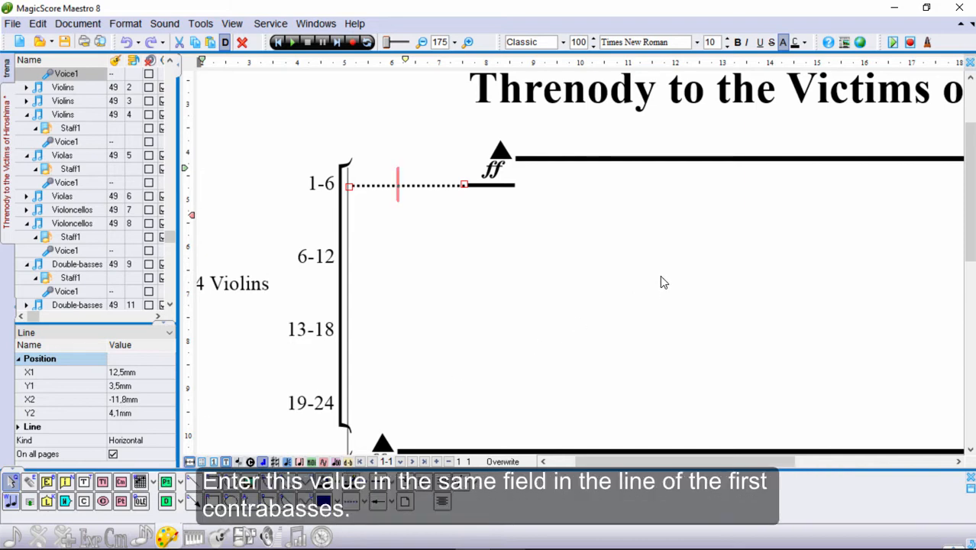
pyautogui.moveTo(969, 185); pyautogui.dragTo(969, 344)
pyautogui.click(443, 331)
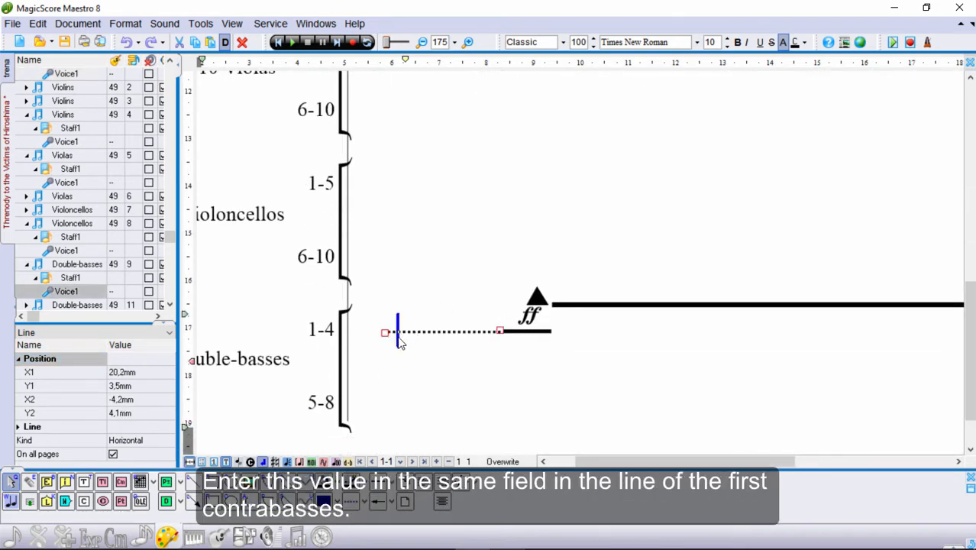
pyautogui.click(123, 400)
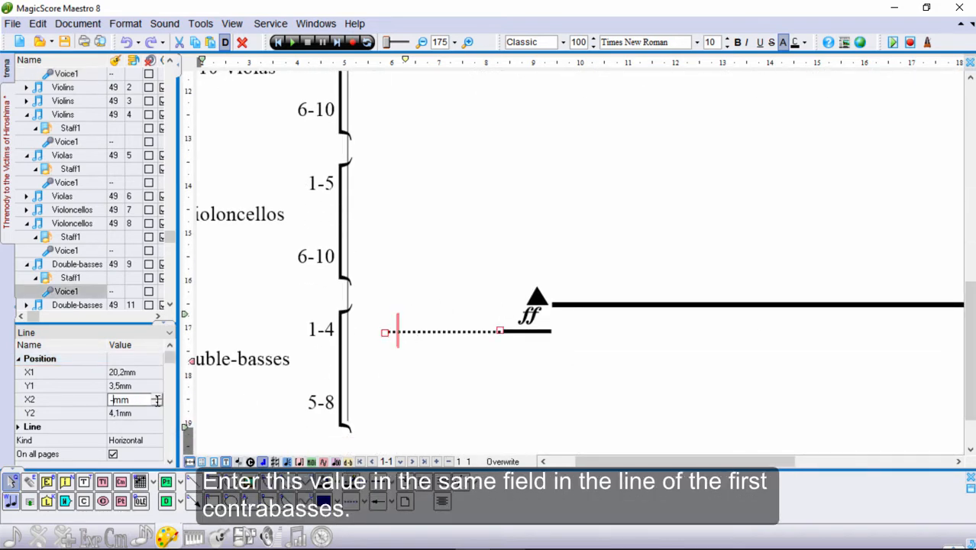
pyautogui.press('Return')
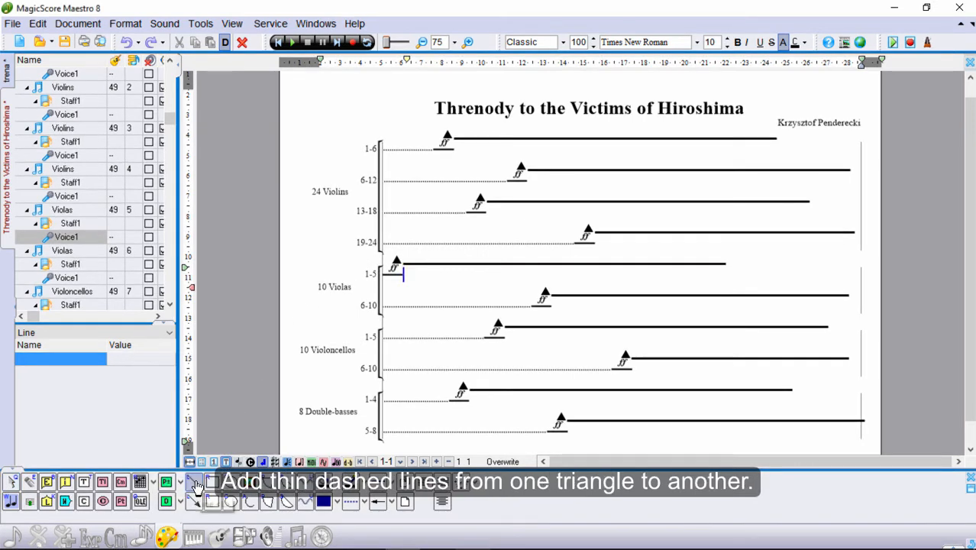
# Step: Draw a dotted line of thickness 1 from the 1-5 Violas triangle to the 1-6 Violins triangle
pyautogui.click(364, 501)
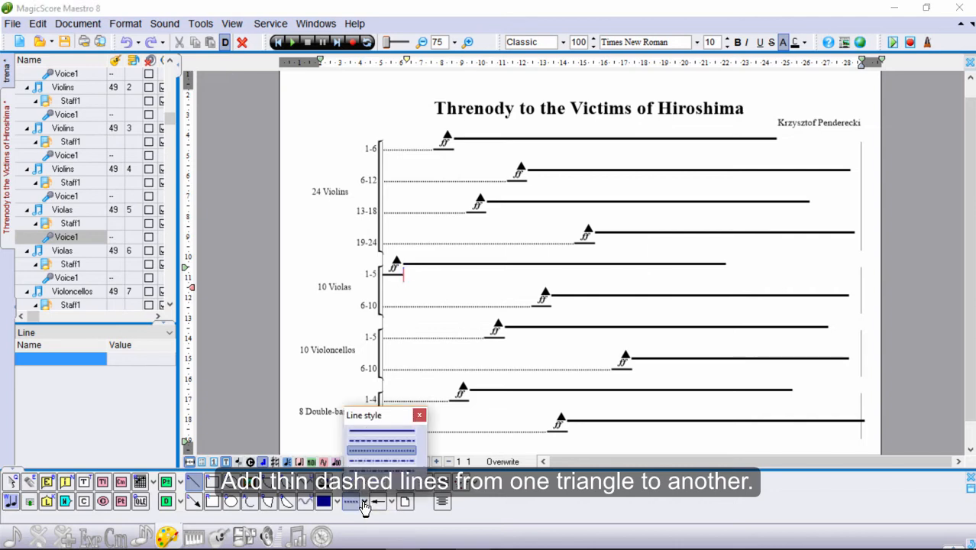
pyautogui.click(373, 456)
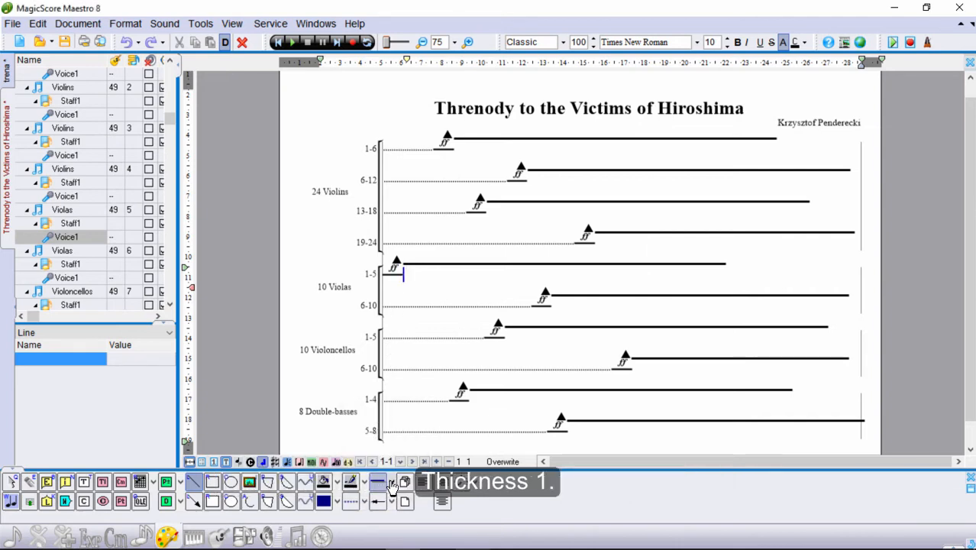
pyautogui.click(390, 482)
pyautogui.click(398, 429)
pyautogui.click(396, 265)
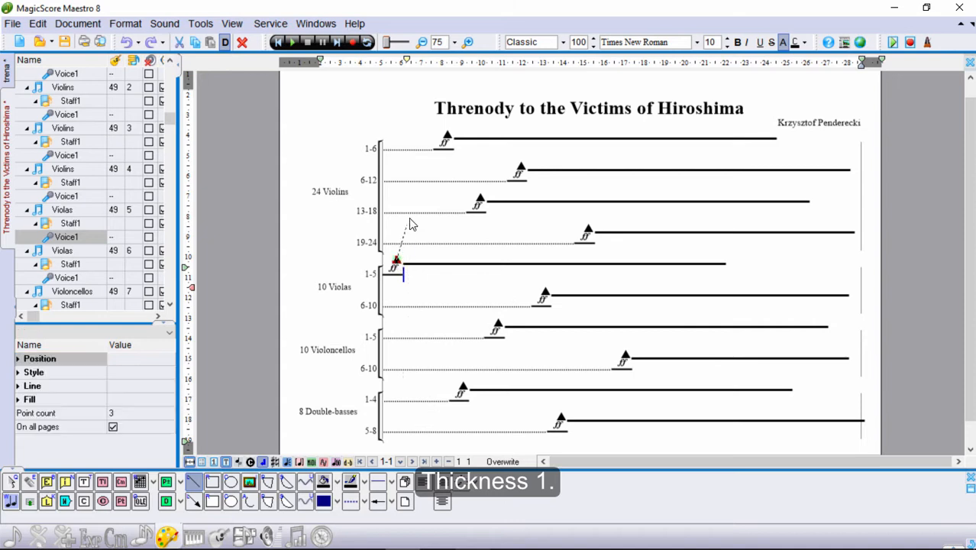
pyautogui.click(449, 137)
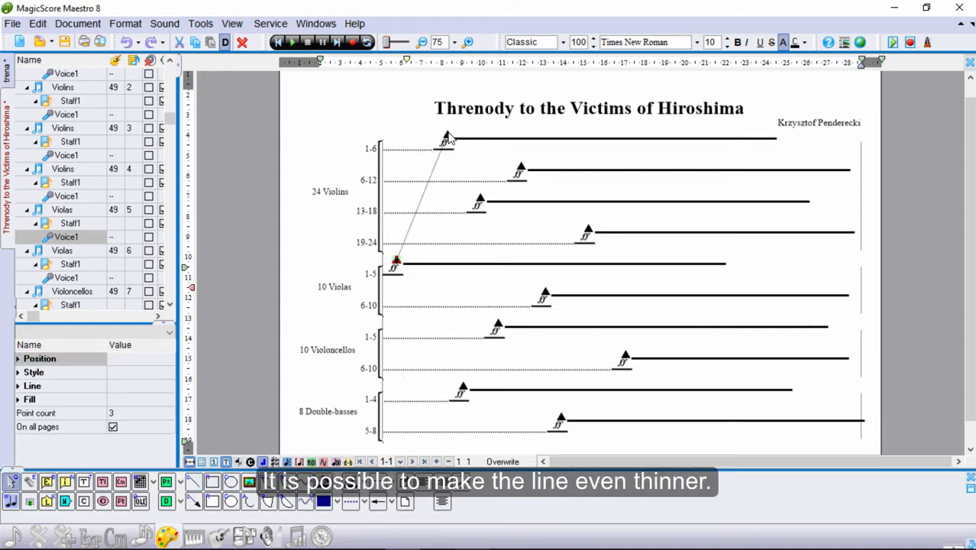
# Step: Reduce the width of the line joining the 1-5 Violas and 1-6 Violins triangles to 0
pyautogui.click(433, 173)
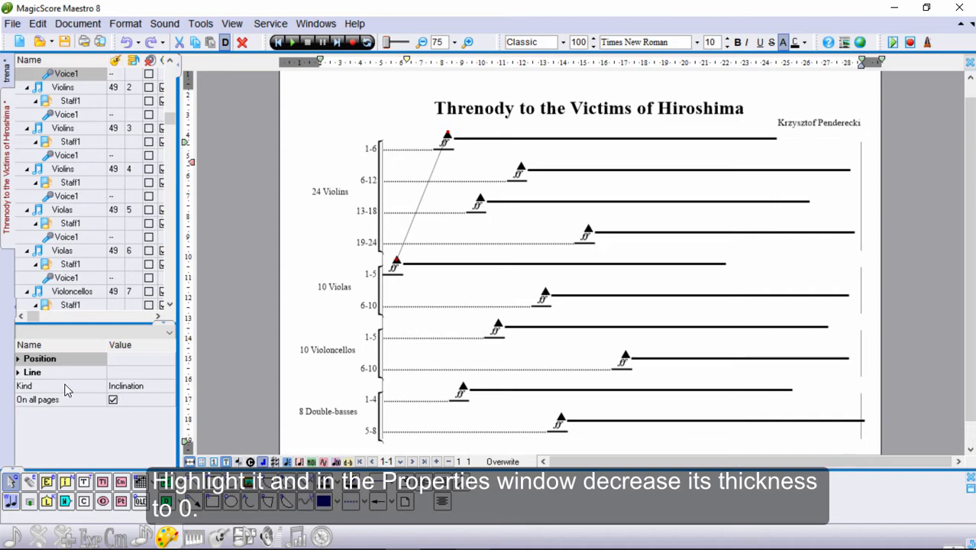
pyautogui.click(18, 373)
pyautogui.click(171, 418)
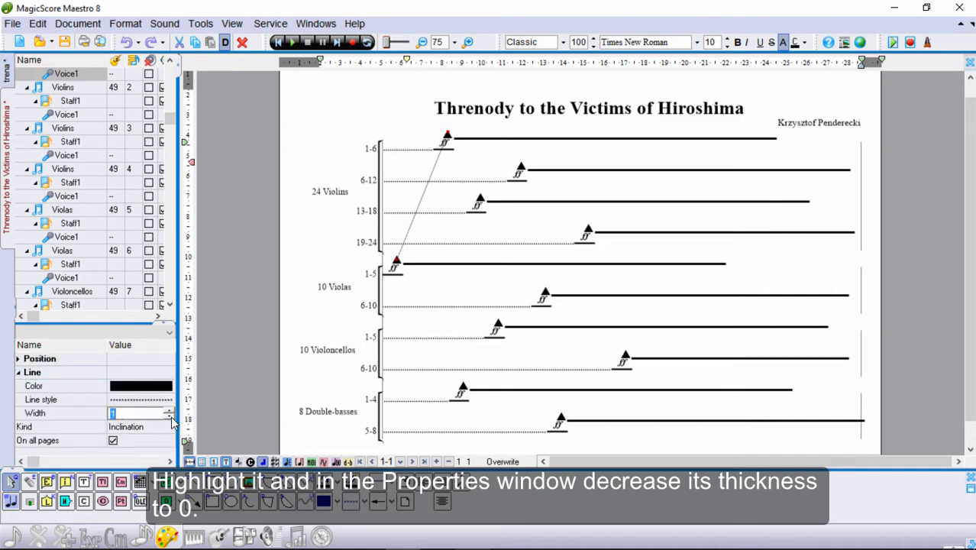
pyautogui.click(171, 417)
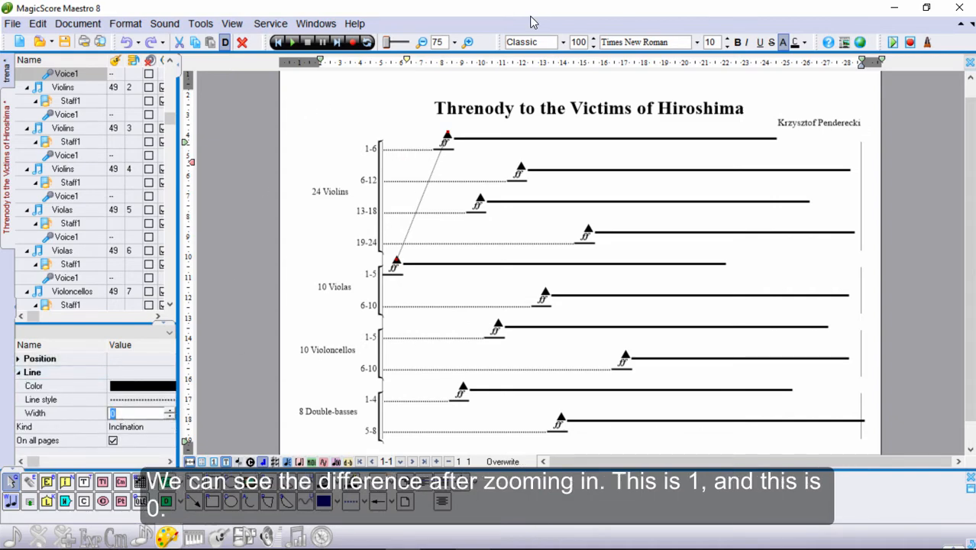
# Step: Compare the connecting line at widths 1 and 0 up close, leaving the width at 0
pyautogui.click(469, 42)
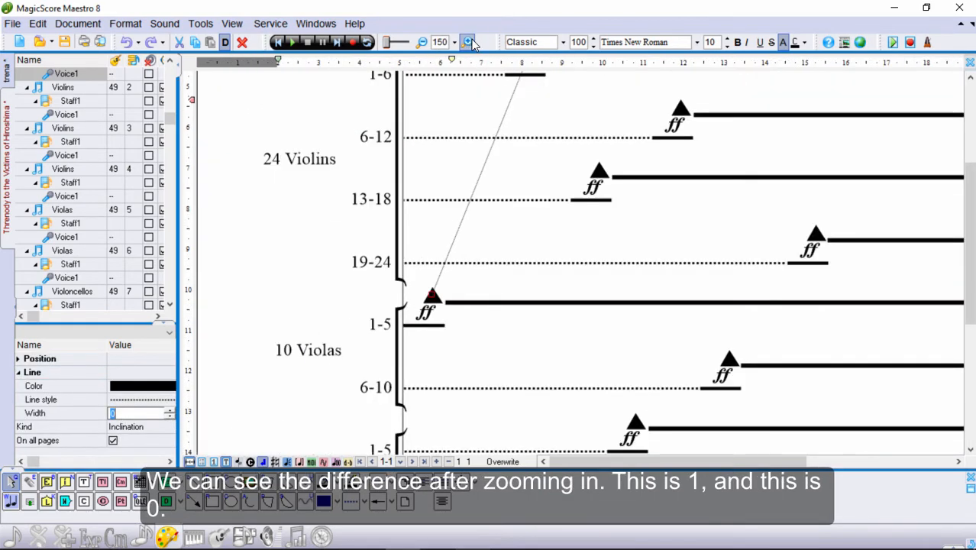
pyautogui.click(171, 413)
pyautogui.click(171, 417)
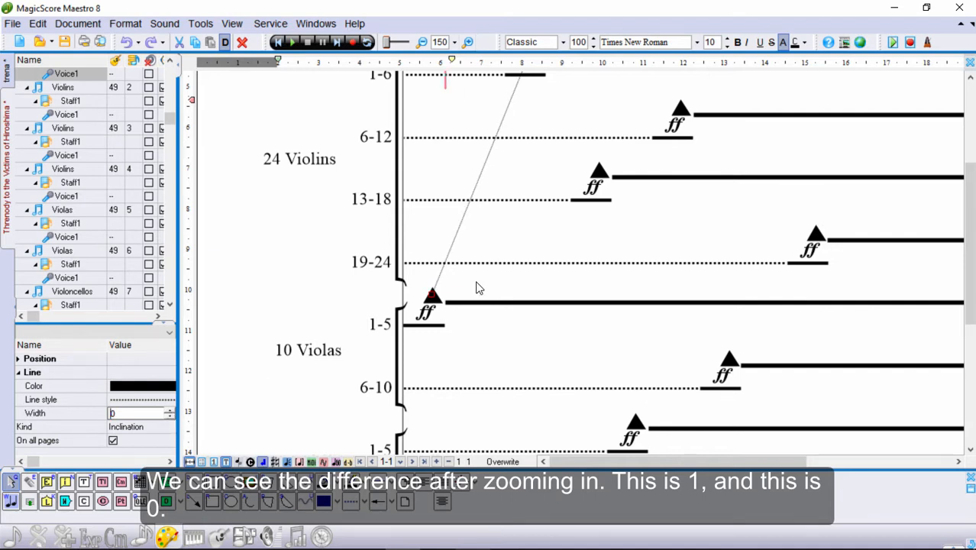
pyautogui.click(421, 43)
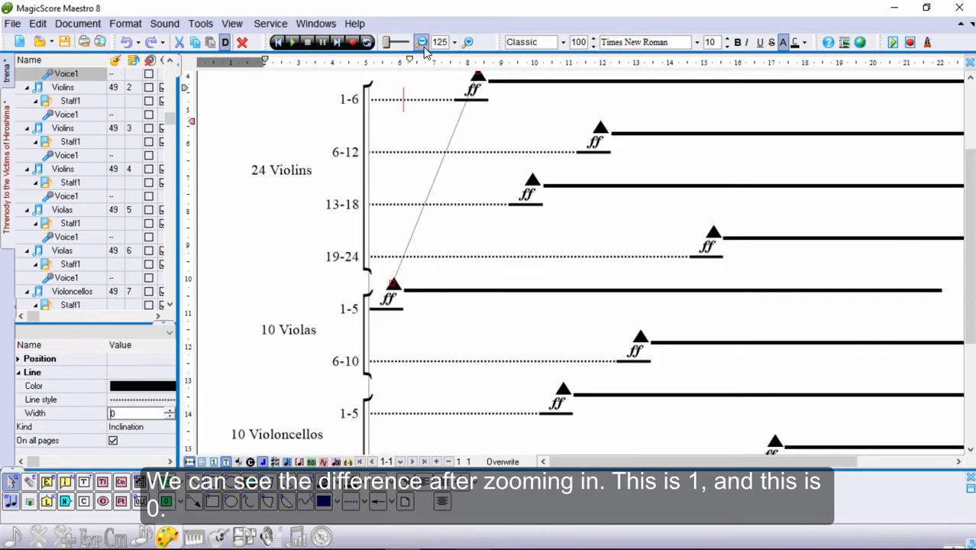
pyautogui.click(422, 42)
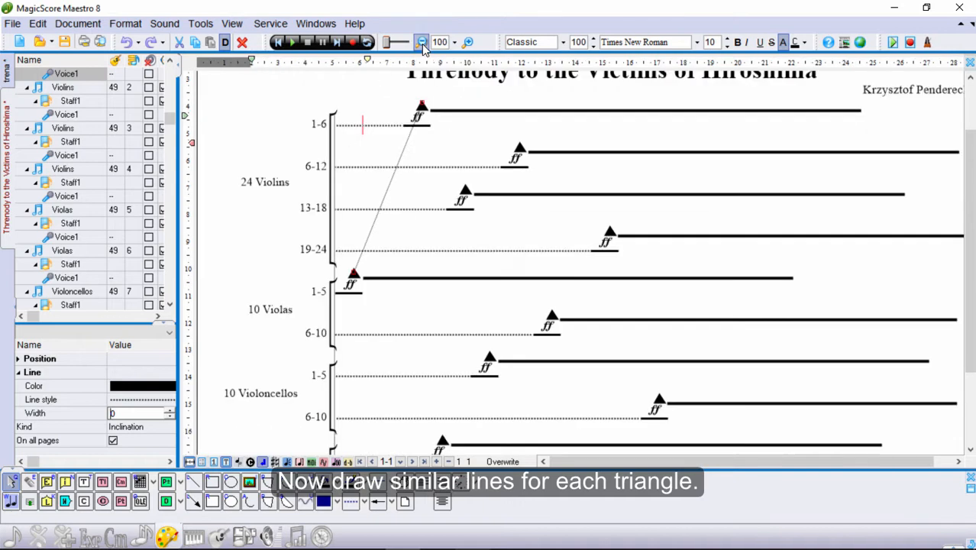
# Step: Draw a thin dotted line from the 1-6 Violins triangle to the 1-4 Double-basses triangle and expand its line properties
pyautogui.click(213, 462)
pyautogui.click(193, 481)
pyautogui.moveTo(365, 115); pyautogui.dragTo(446, 440)
pyautogui.click(436, 310)
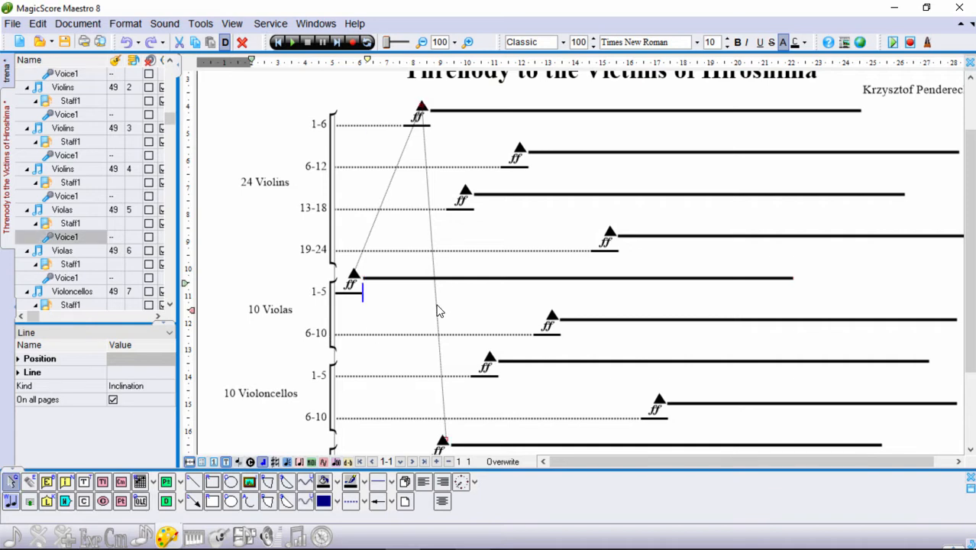
pyautogui.click(19, 372)
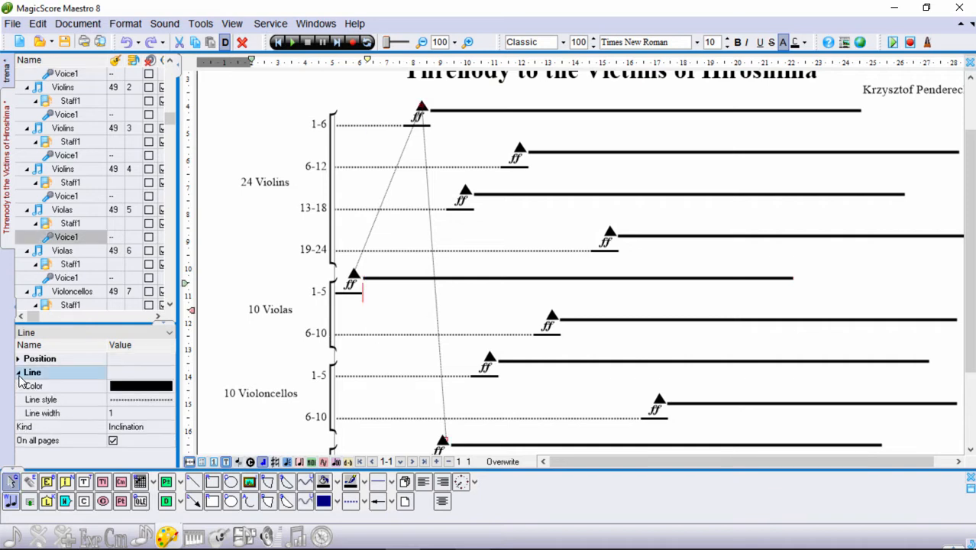
pyautogui.click(459, 425)
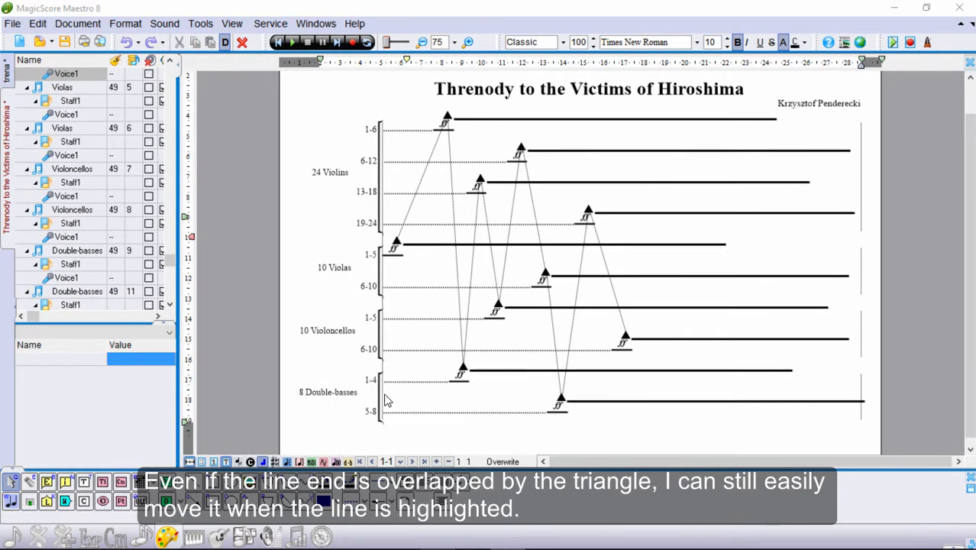
# Step: Draw a dash-dotted separator about 165 mm tall, second-thinnest width and attached to the page, across all staves beyond the last triangle
pyautogui.click(263, 461)
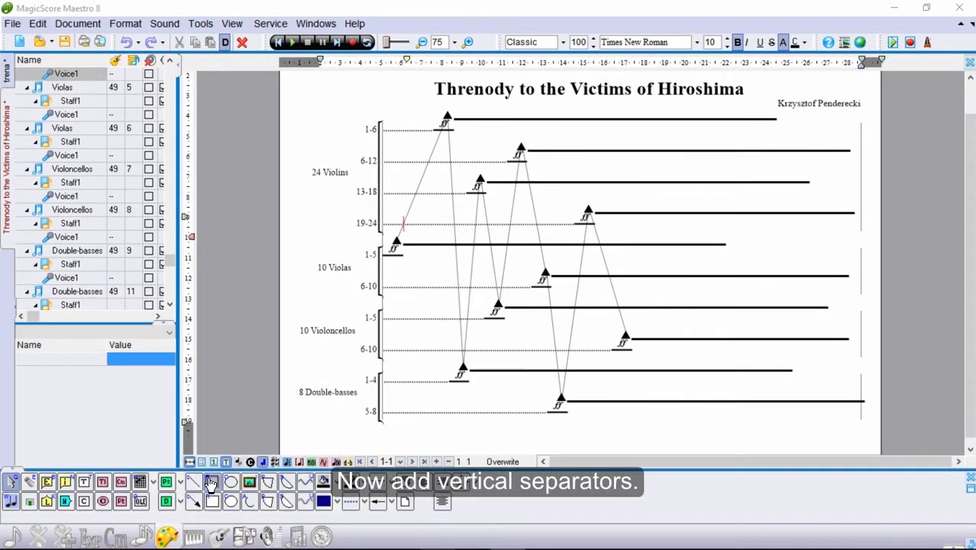
pyautogui.click(365, 504)
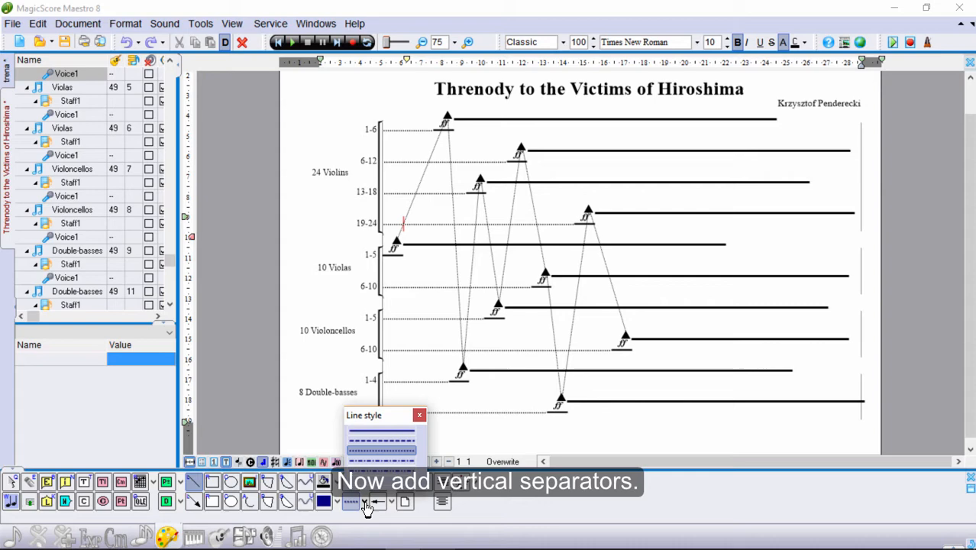
pyautogui.click(382, 457)
pyautogui.click(391, 481)
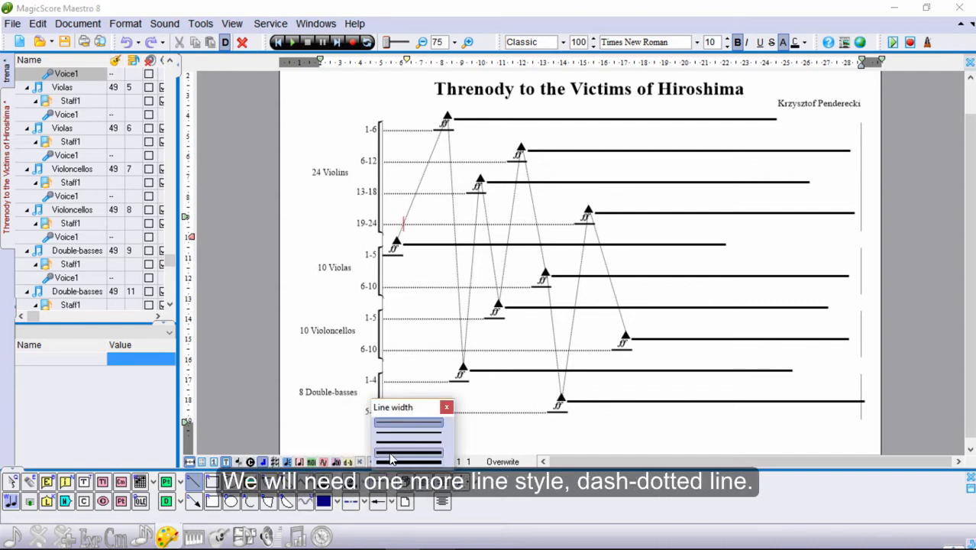
pyautogui.click(389, 433)
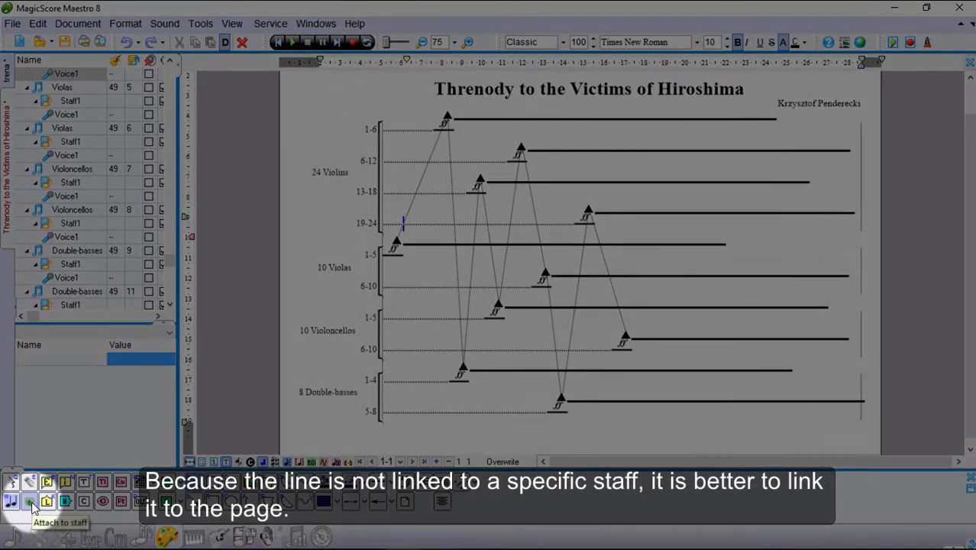
pyautogui.click(29, 501)
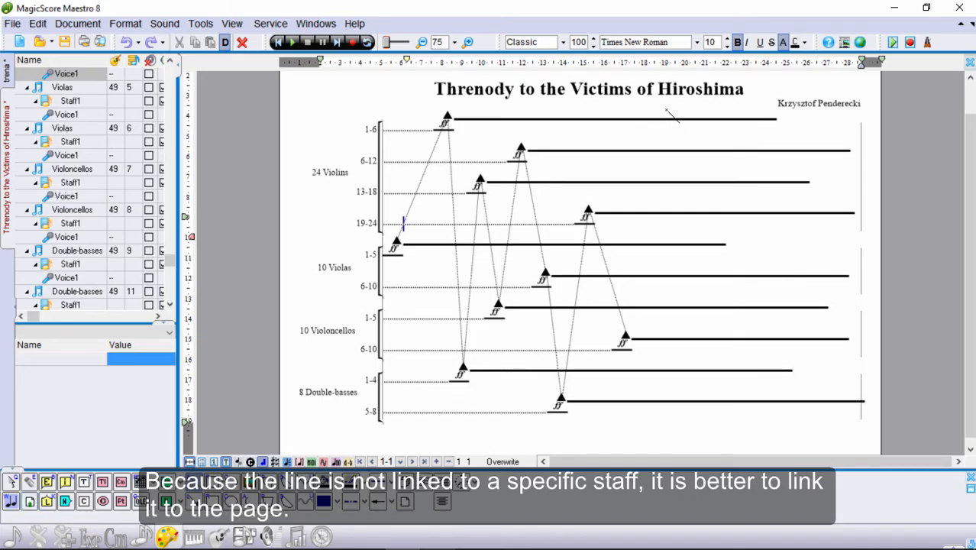
pyautogui.moveTo(667, 111); pyautogui.dragTo(669, 444)
pyautogui.click(669, 368)
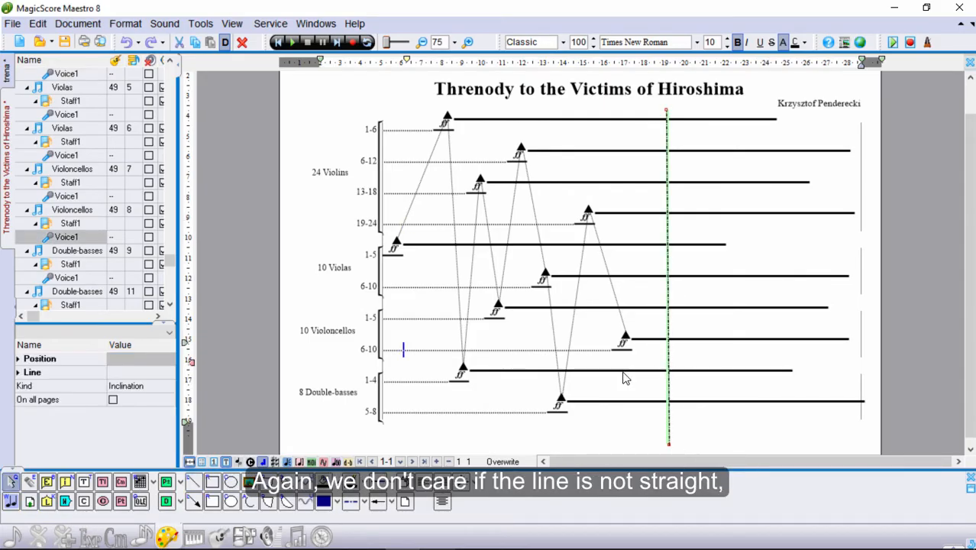
# Step: Change the kind of the dash-dotted separator from Inclination to Vertical
pyautogui.click(173, 390)
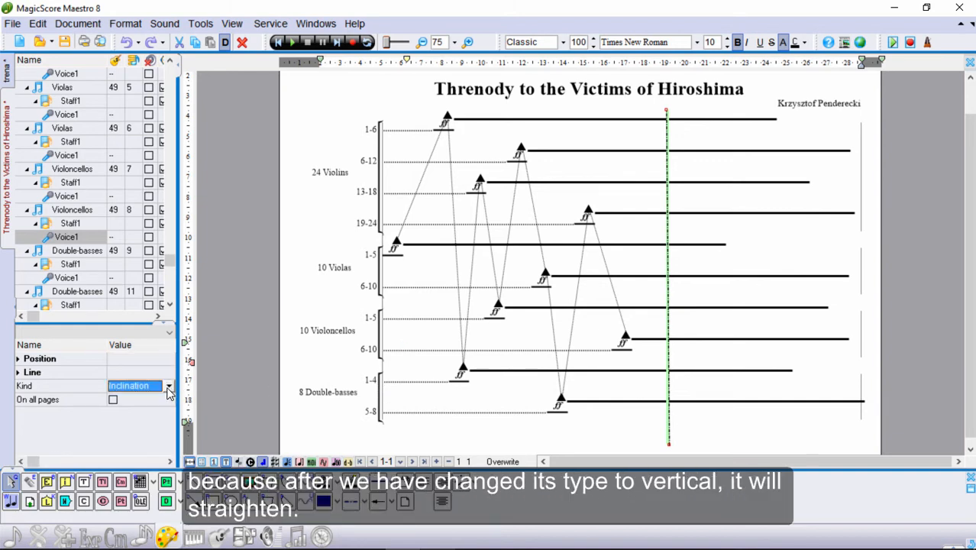
pyautogui.click(170, 389)
pyautogui.click(152, 409)
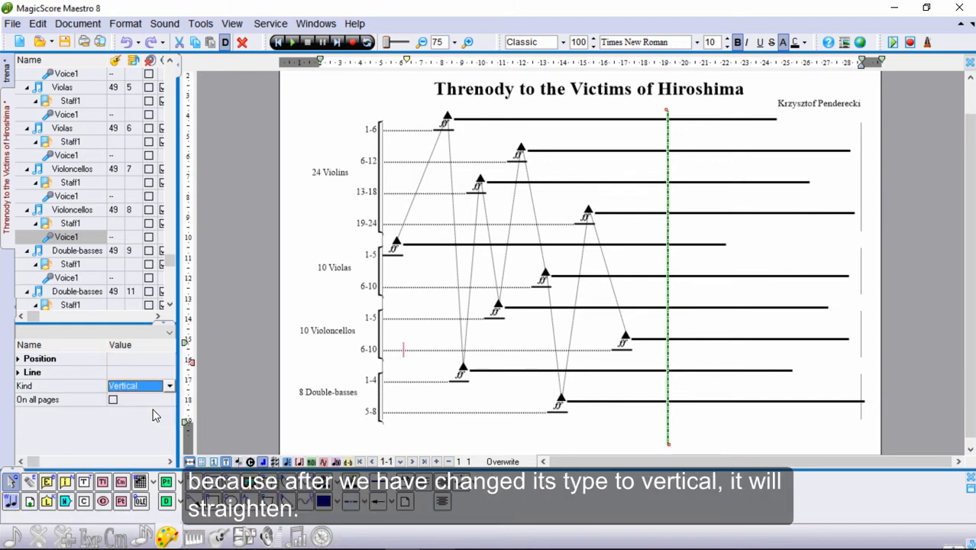
# Step: Copy the Y1 coordinate of the dash-dotted separator
pyautogui.click(19, 360)
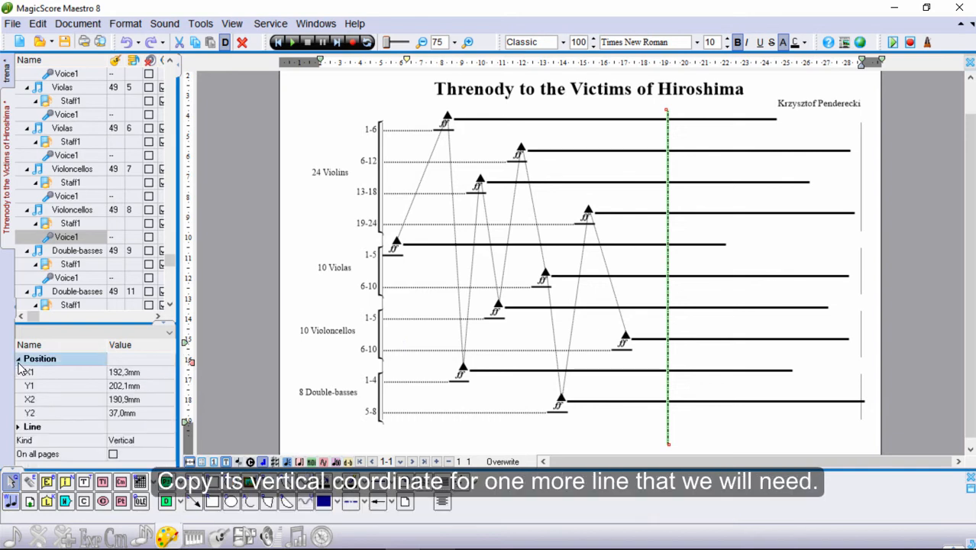
pyautogui.click(116, 387)
pyautogui.hotkey('ctrl', 'c')
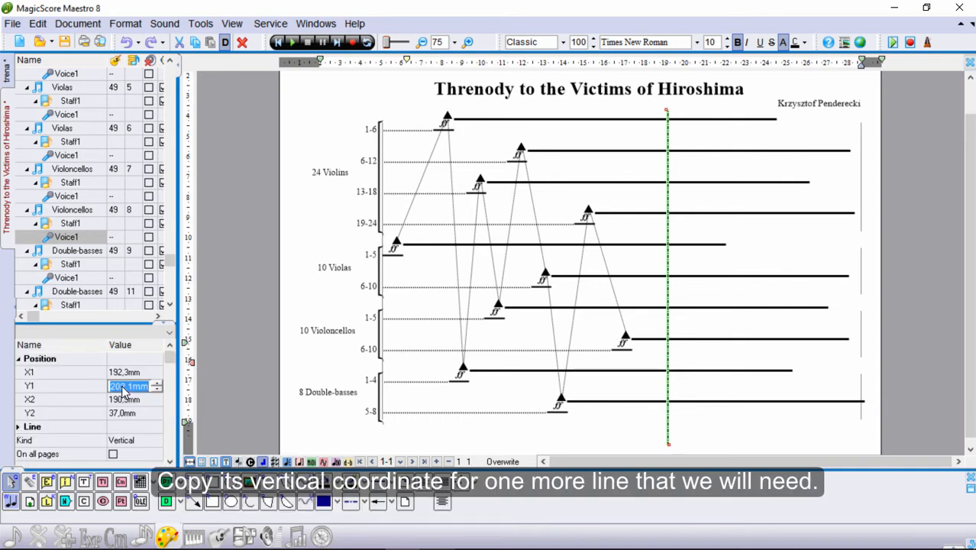
pyautogui.rightClick(121, 389)
pyautogui.click(187, 240)
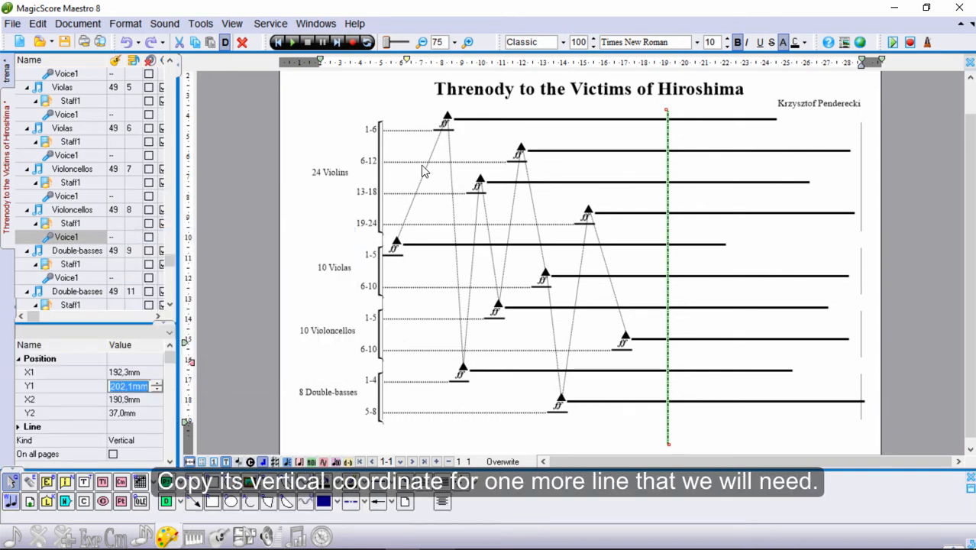
# Step: Draw a second dash-dotted separator down the beginning of the system and set its kind to Vertical
pyautogui.click(403, 130)
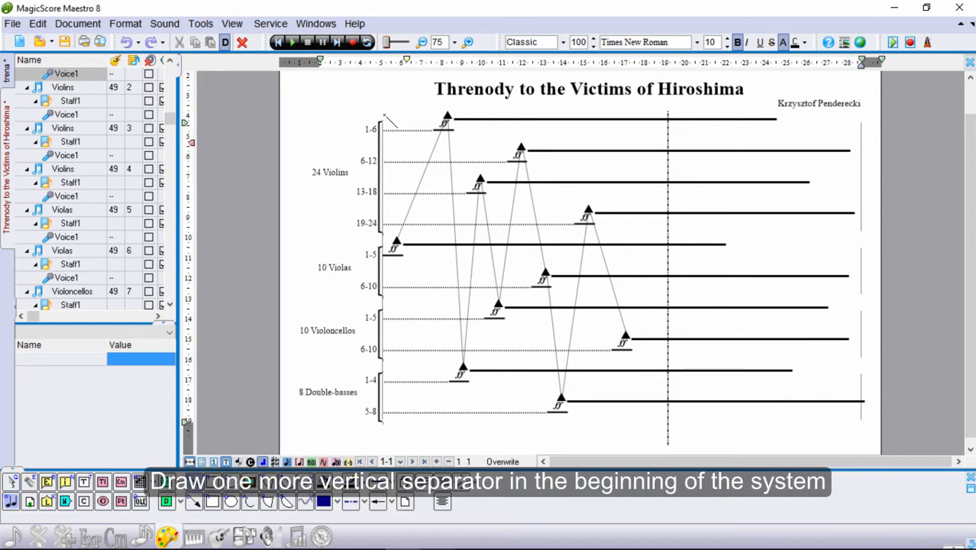
pyautogui.moveTo(384, 115); pyautogui.dragTo(384, 447)
pyautogui.click(164, 389)
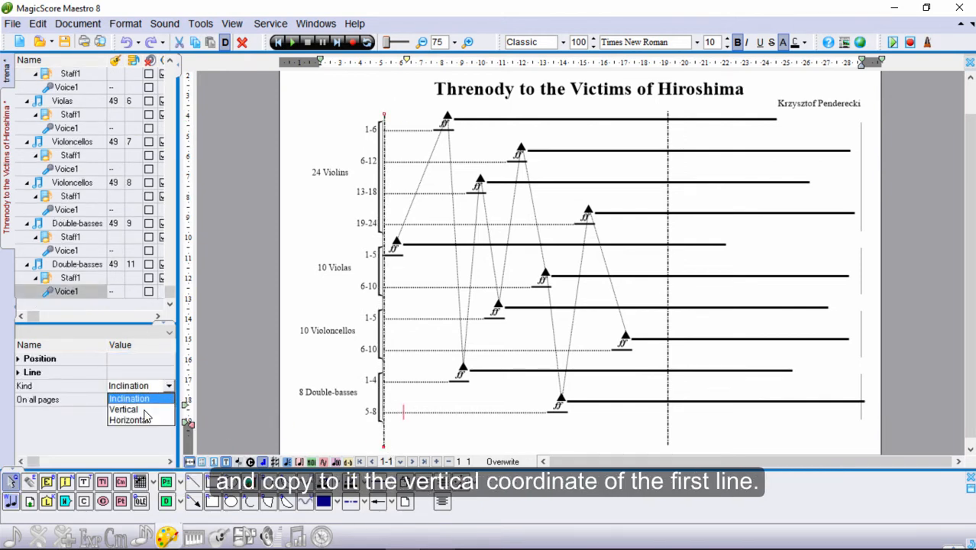
pyautogui.click(149, 413)
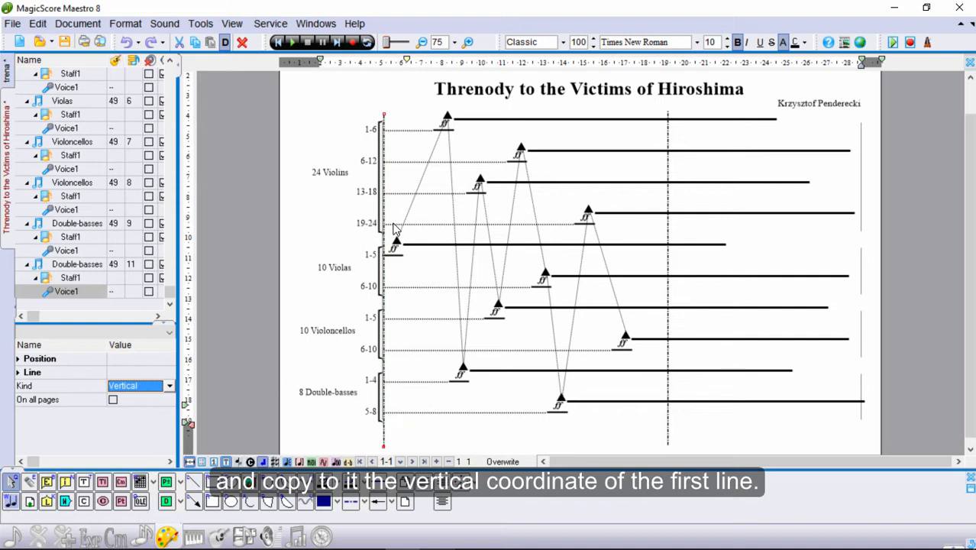
# Step: Set the Y1 coordinate of the separator at the beginning of the system to 202,1 mm and its Y2 to 37 mm
pyautogui.click(18, 359)
pyautogui.click(120, 388)
pyautogui.rightClick(120, 388)
pyautogui.click(188, 252)
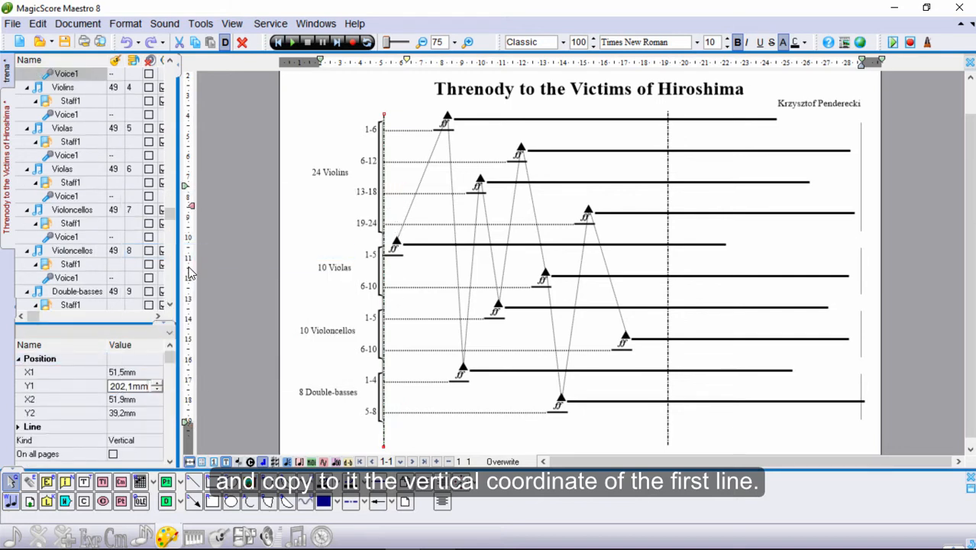
pyautogui.press('Return')
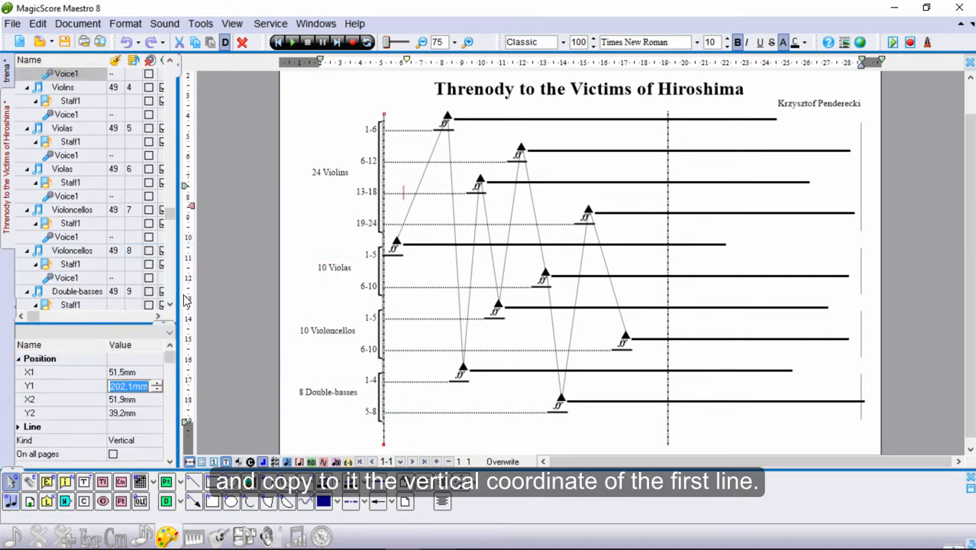
pyautogui.click(135, 416)
pyautogui.write('37')
pyautogui.press('Return')
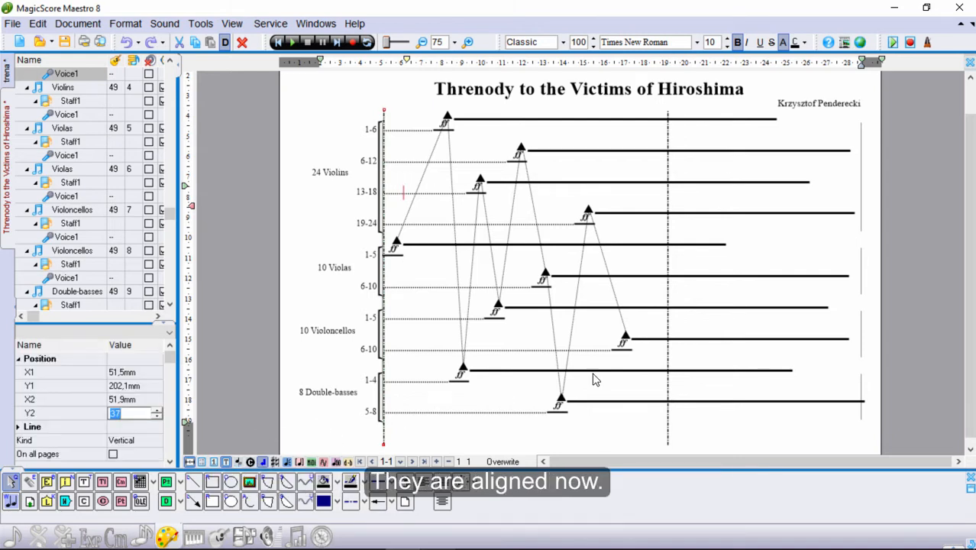
pyautogui.click(923, 304)
# Step: Add the text 15" at the foot of the first dash-dotted separator, below the double-bass staves
pyautogui.scroll(-1, 968, 314)
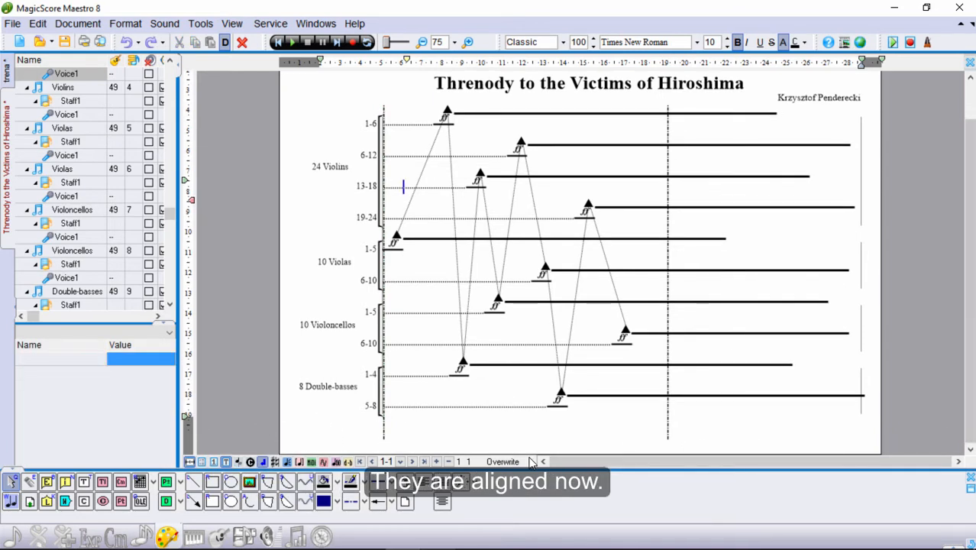
pyautogui.click(103, 482)
pyautogui.press('Escape')
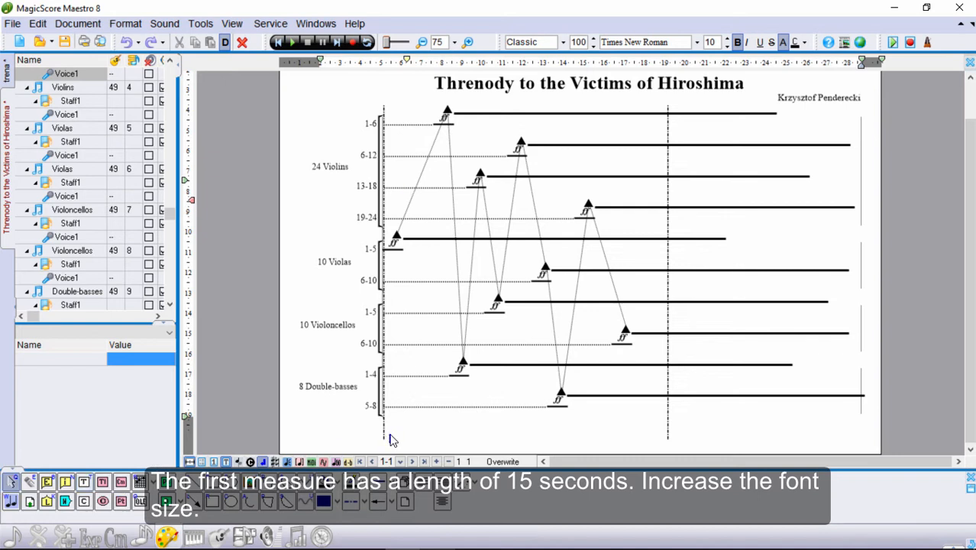
pyautogui.click(401, 431)
pyautogui.write('15"')
pyautogui.click(457, 423)
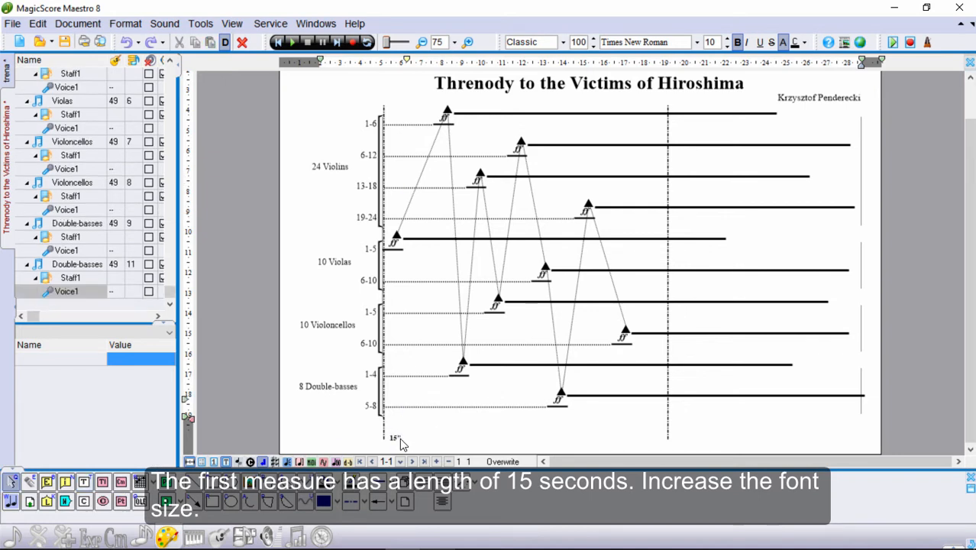
# Step: Format the 15" label in Arial Black, size 20
pyautogui.click(398, 438)
pyautogui.click(728, 38)
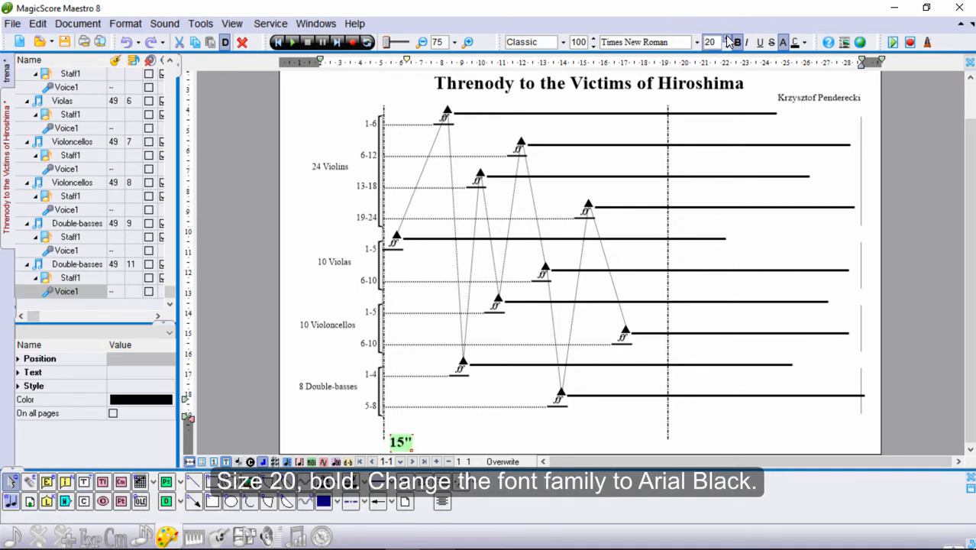
pyautogui.click(697, 42)
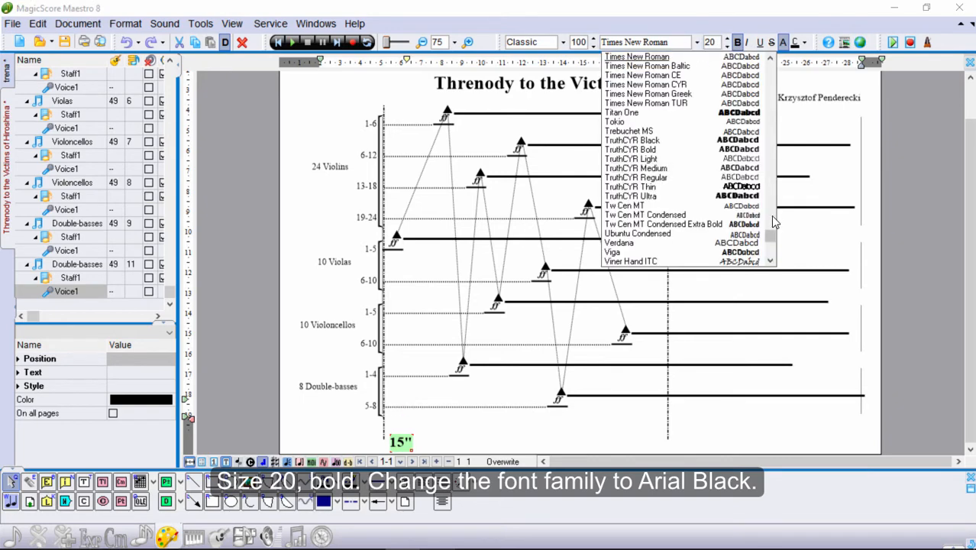
pyautogui.moveTo(770, 230); pyautogui.dragTo(772, 62)
pyautogui.click(626, 107)
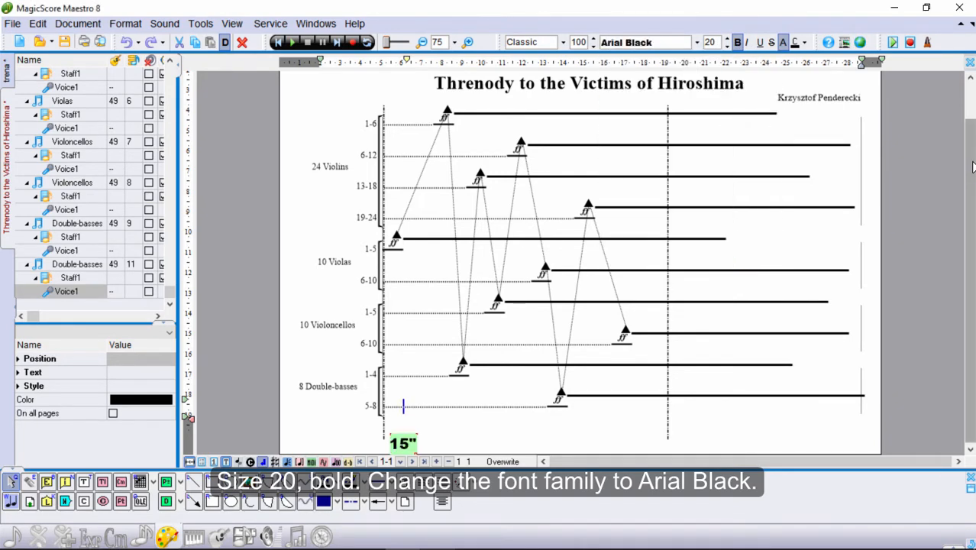
# Step: Add the text 11" at the foot of the second dash-dotted separator and set its font size to 20
pyautogui.click(468, 42)
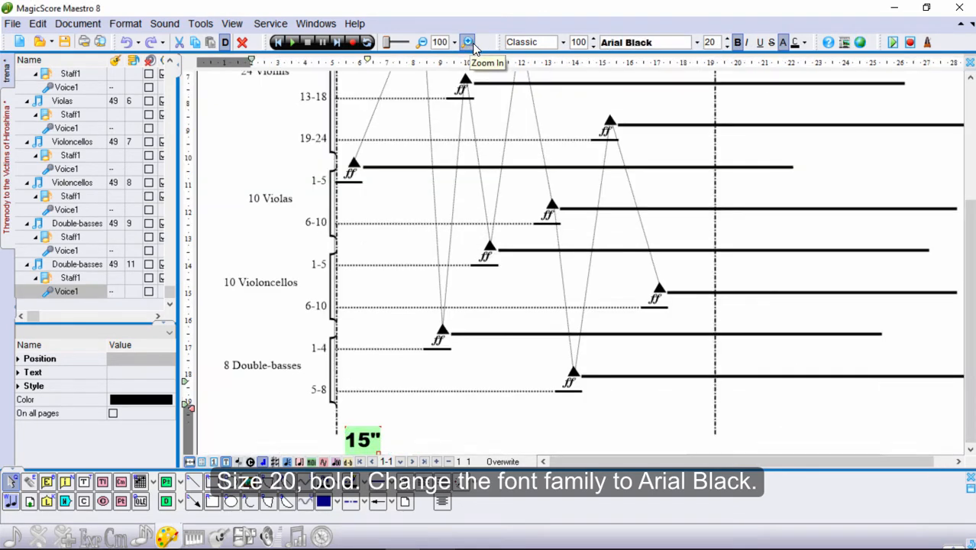
pyautogui.click(747, 430)
pyautogui.click(734, 431)
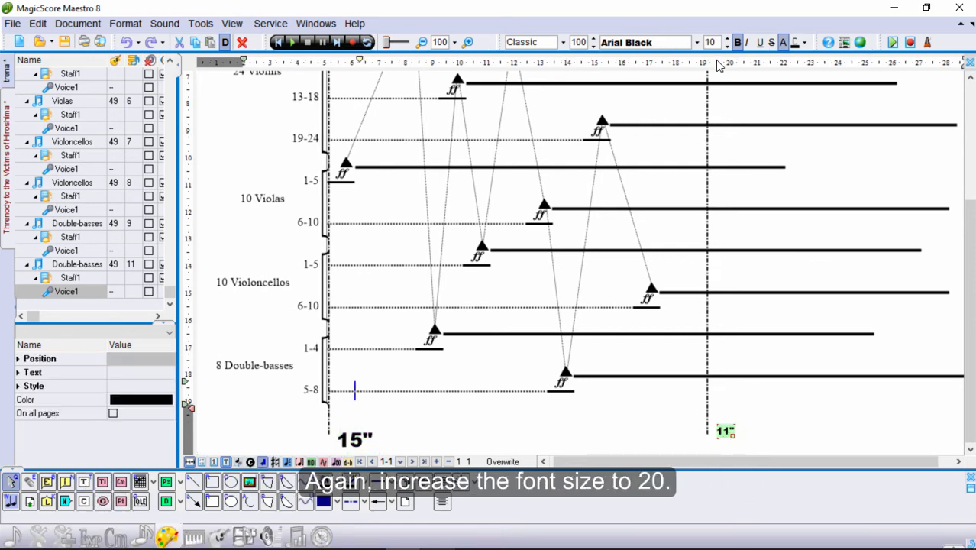
pyautogui.click(729, 40)
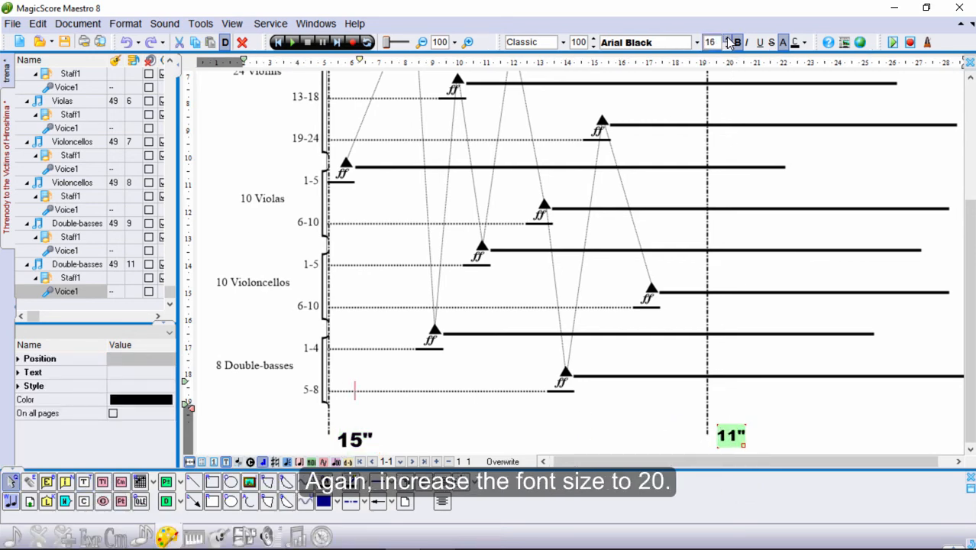
pyautogui.click(729, 40)
pyautogui.click(729, 39)
pyautogui.click(729, 40)
pyautogui.click(729, 40)
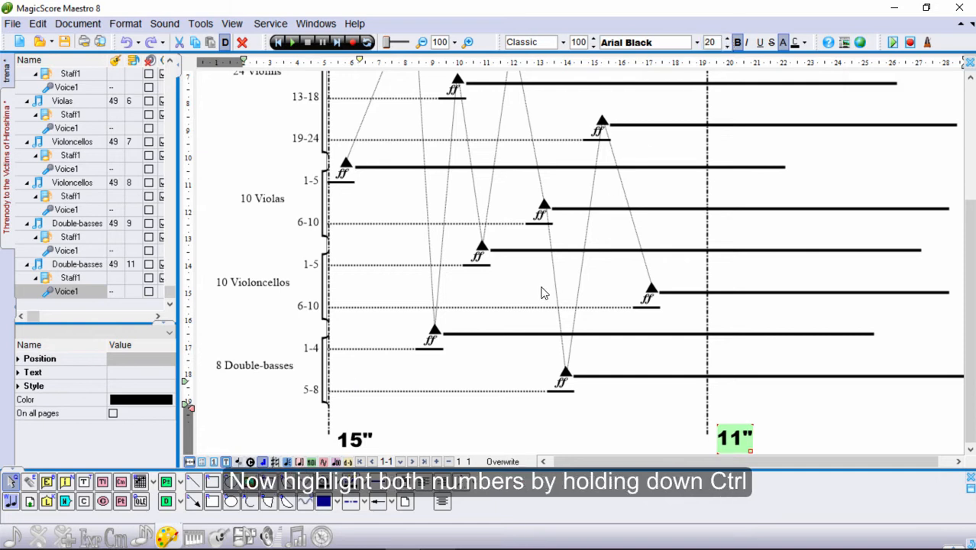
# Step: Select the 15" and 11" duration labels together and align them horizontally
pyautogui.keyDown('ctrl'); pyautogui.click(356, 444); pyautogui.keyUp('ctrl')
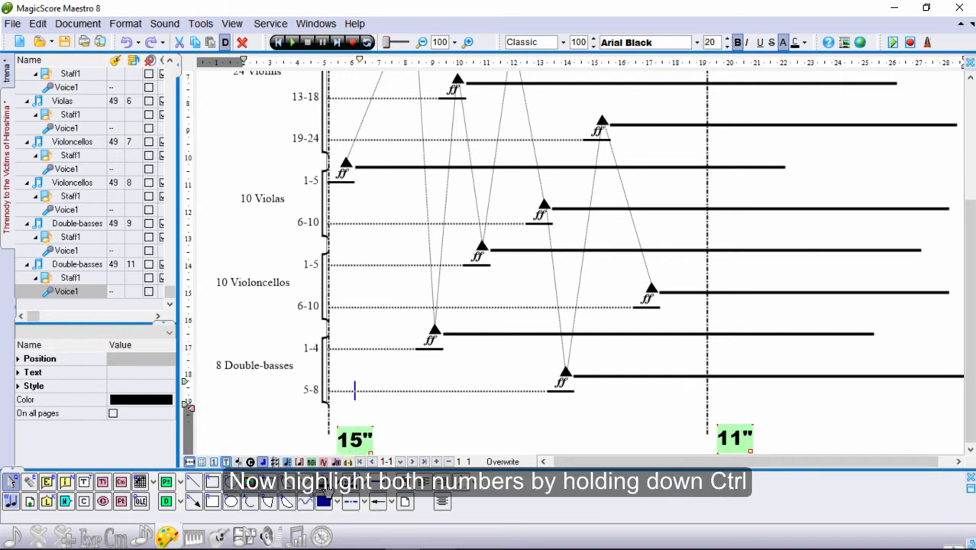
pyautogui.click(297, 537)
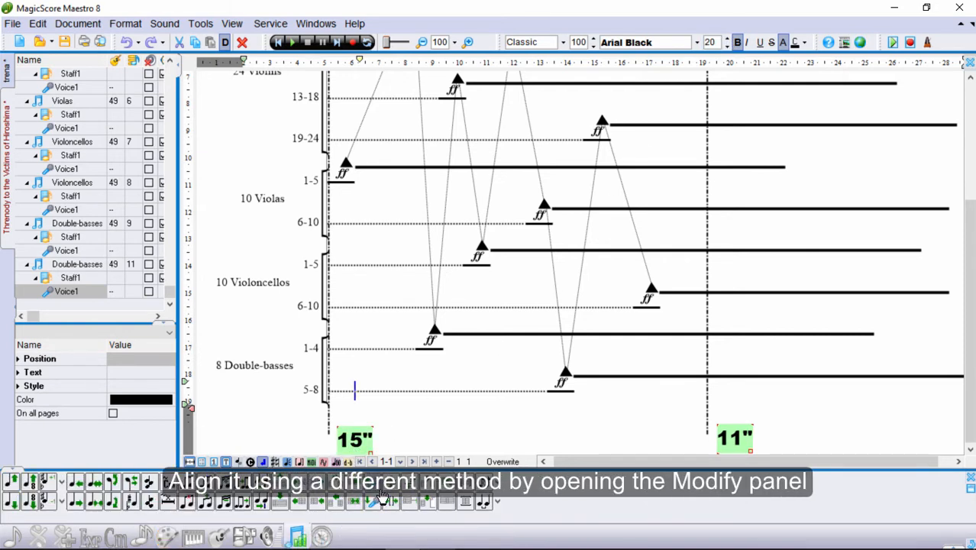
pyautogui.click(388, 497)
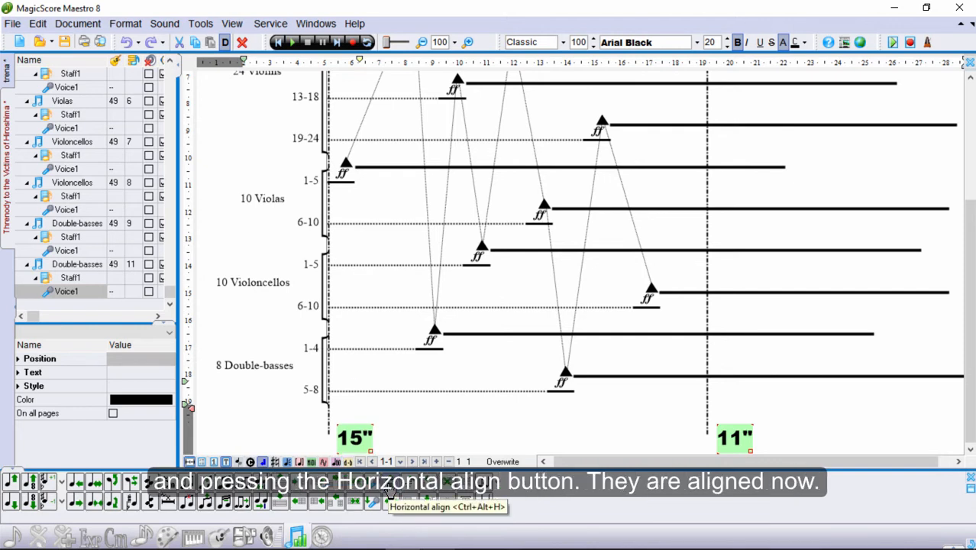
pyautogui.click(567, 423)
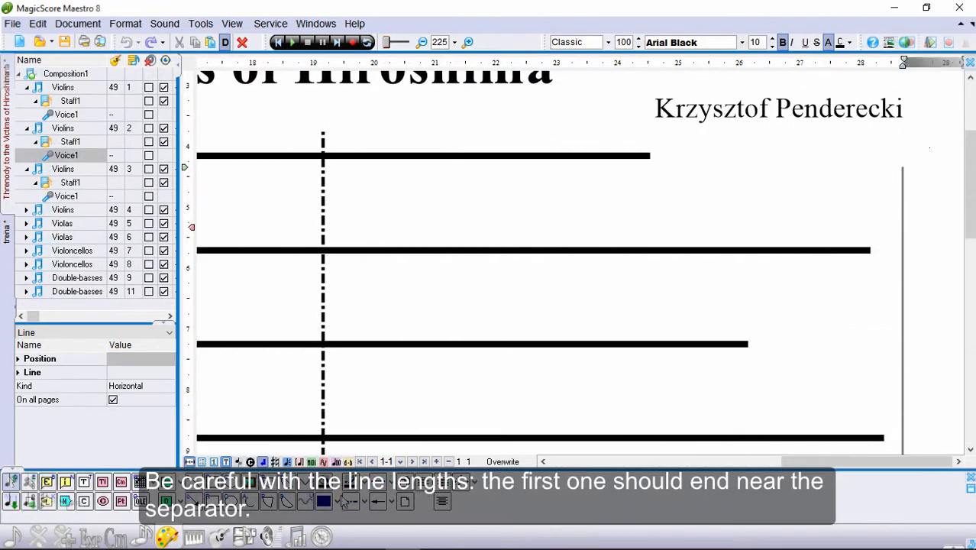
pyautogui.click(639, 157)
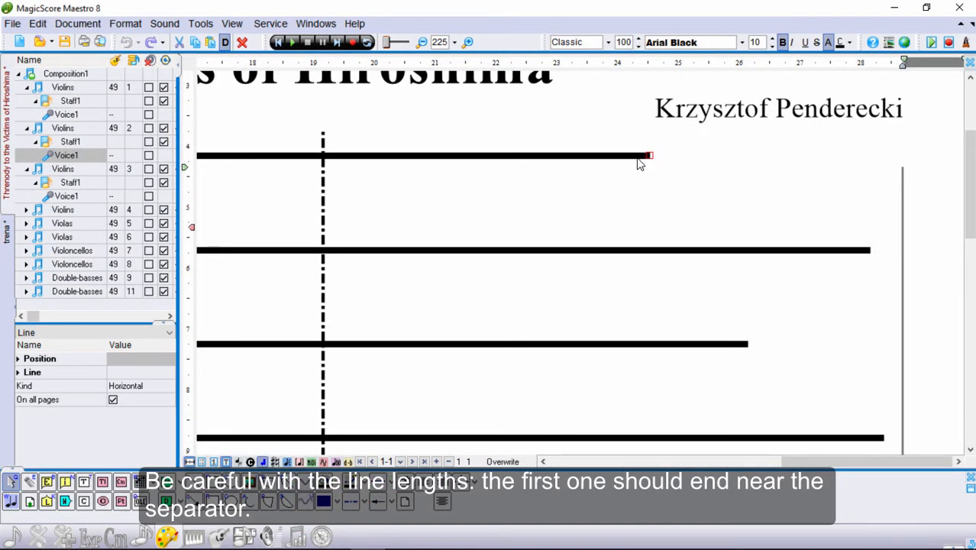
pyautogui.moveTo(649, 155); pyautogui.dragTo(435, 161)
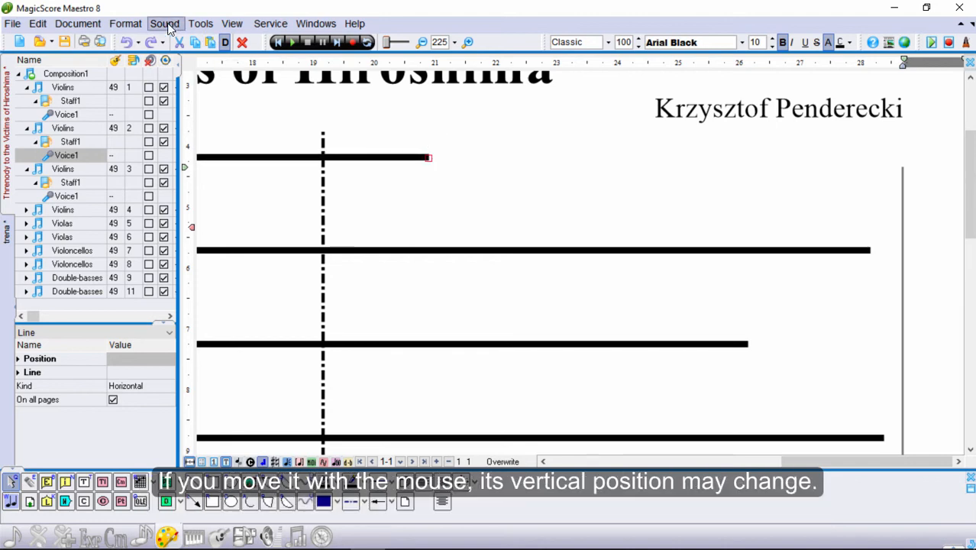
pyautogui.click(126, 42)
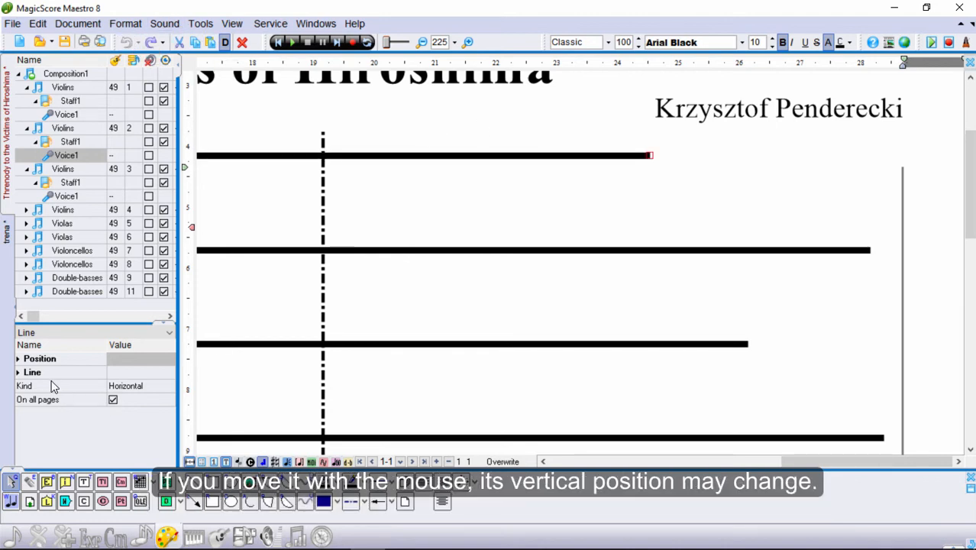
# Step: Shorten the topmost thick line to the dash-dotted separator by setting its X1 coordinate to 129 mm
pyautogui.click(20, 360)
pyautogui.click(118, 374)
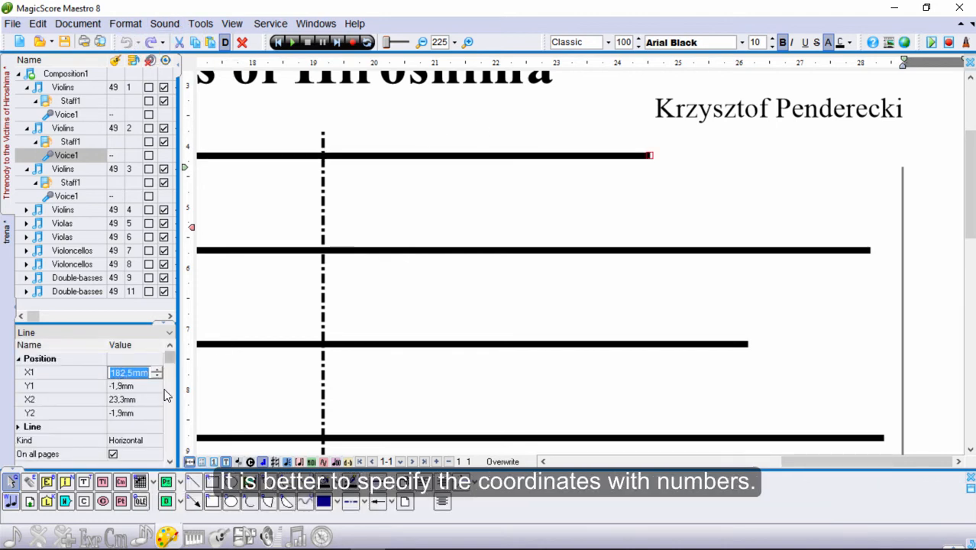
pyautogui.write('150')
pyautogui.press('Return')
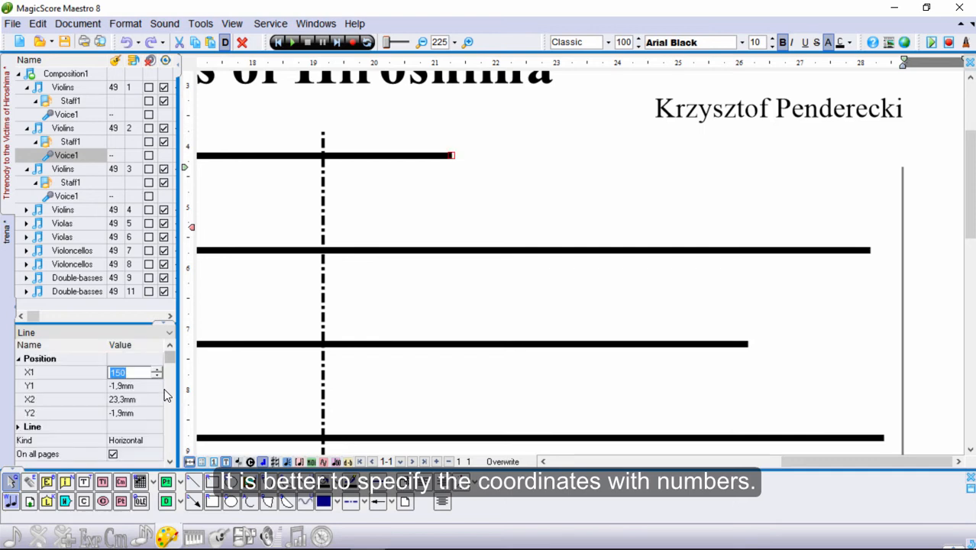
pyautogui.write('130')
pyautogui.press('Return')
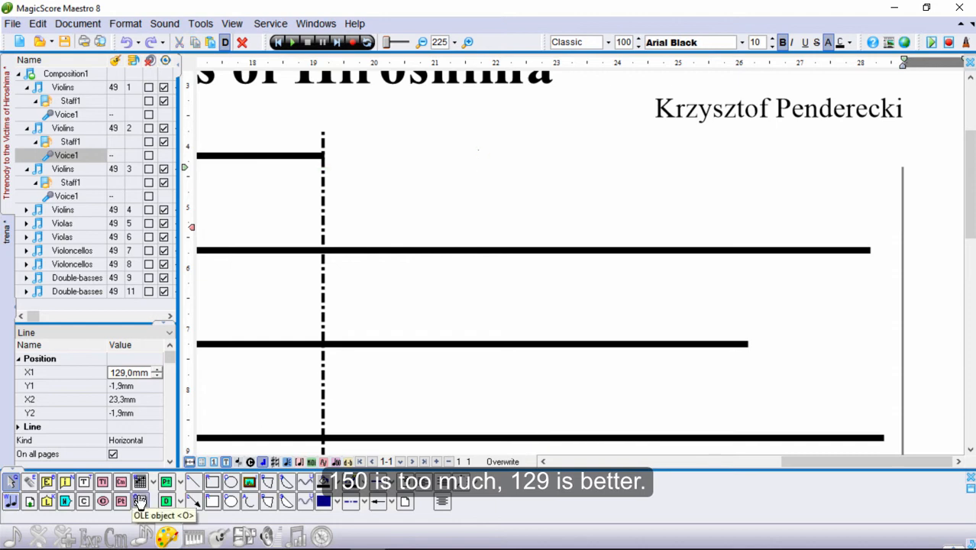
# Step: Draw a solid wavy curve about 95 mm long, third-thinnest width and attached to the staff, from the separator to the end of the top staff
pyautogui.click(33, 506)
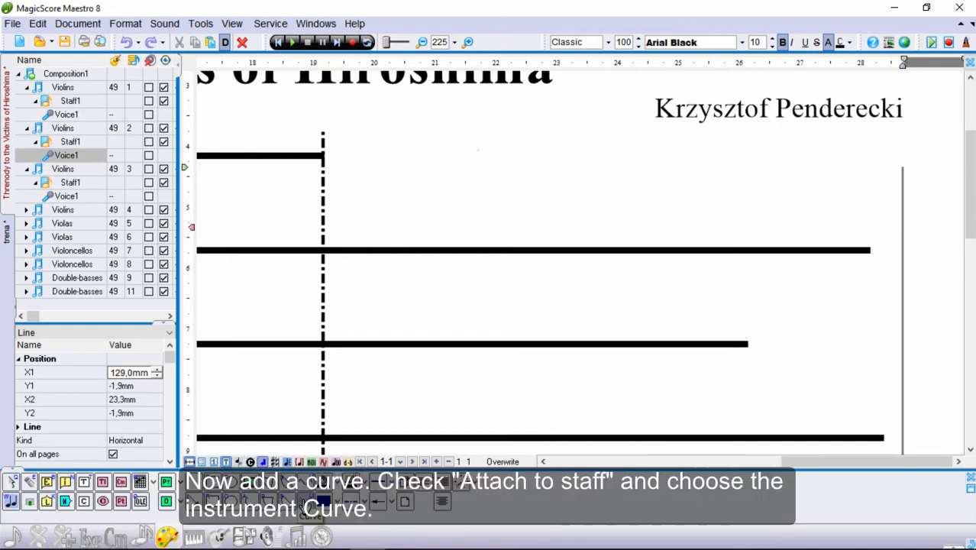
pyautogui.click(364, 504)
pyautogui.click(371, 432)
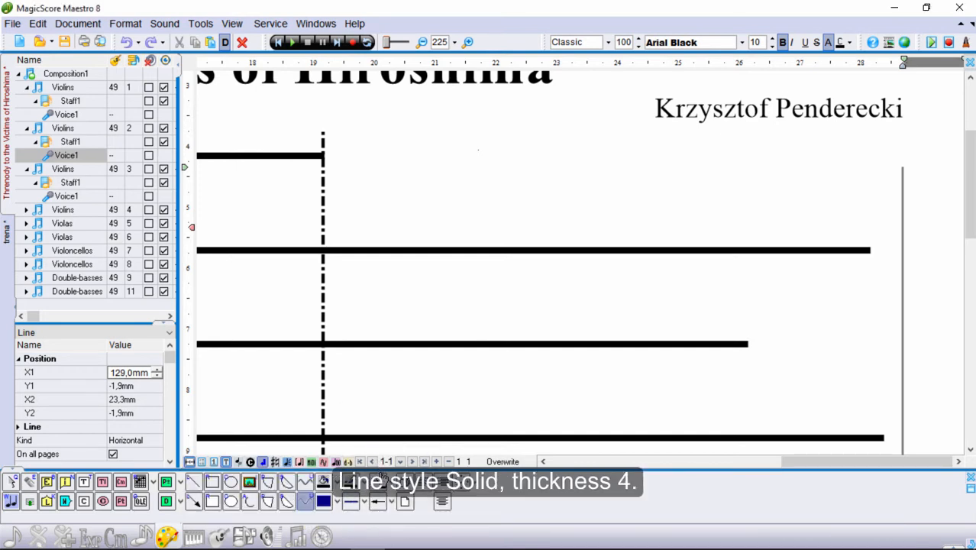
pyautogui.click(394, 493)
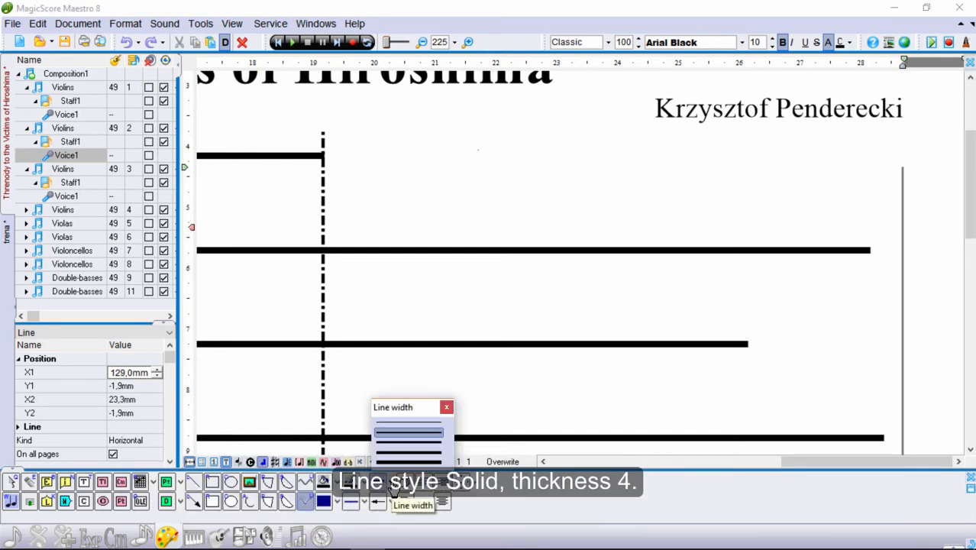
pyautogui.click(404, 444)
pyautogui.moveTo(324, 162)
pyautogui.mouseDown()
pyautogui.moveTo(529, 177)
pyautogui.moveTo(767, 135)
pyautogui.moveTo(898, 159)
pyautogui.mouseUp()
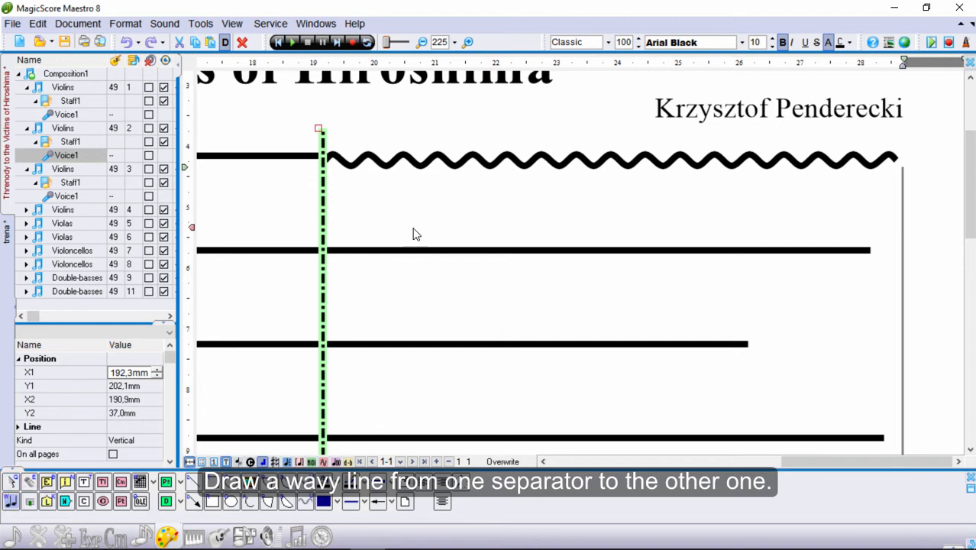
# Step: Move the wavy curve into line with the topmost thick line and stretch it to about 95,6 mm wide
pyautogui.click(448, 163)
pyautogui.moveTo(449, 164); pyautogui.dragTo(445, 160)
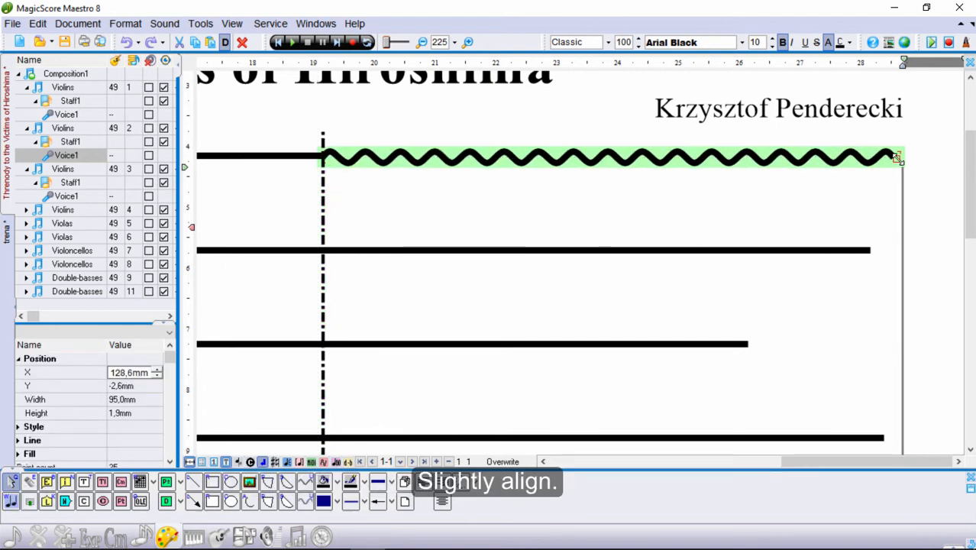
pyautogui.moveTo(897, 157); pyautogui.dragTo(905, 158)
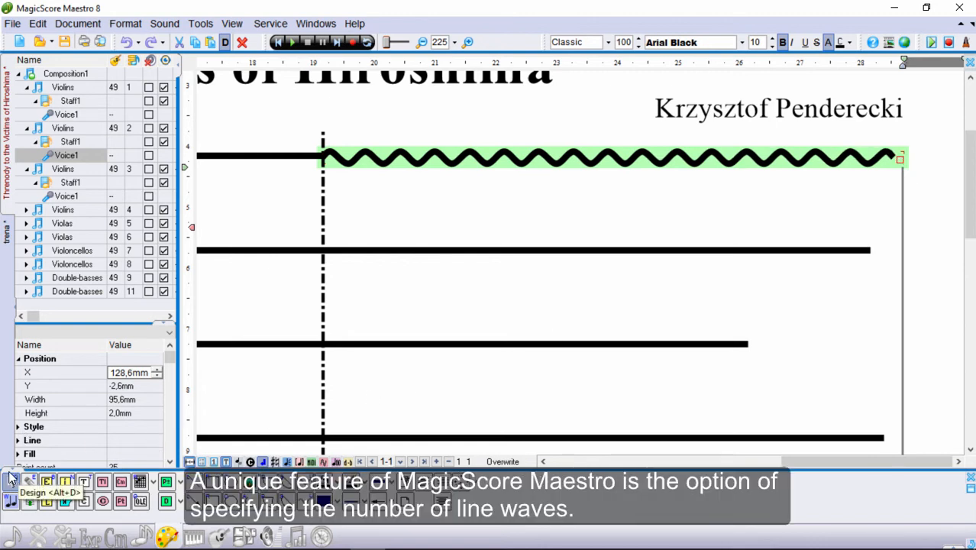
# Step: Reduce the wavy curve's point count to 29
pyautogui.click(170, 461)
pyautogui.click(170, 461)
pyautogui.click(118, 442)
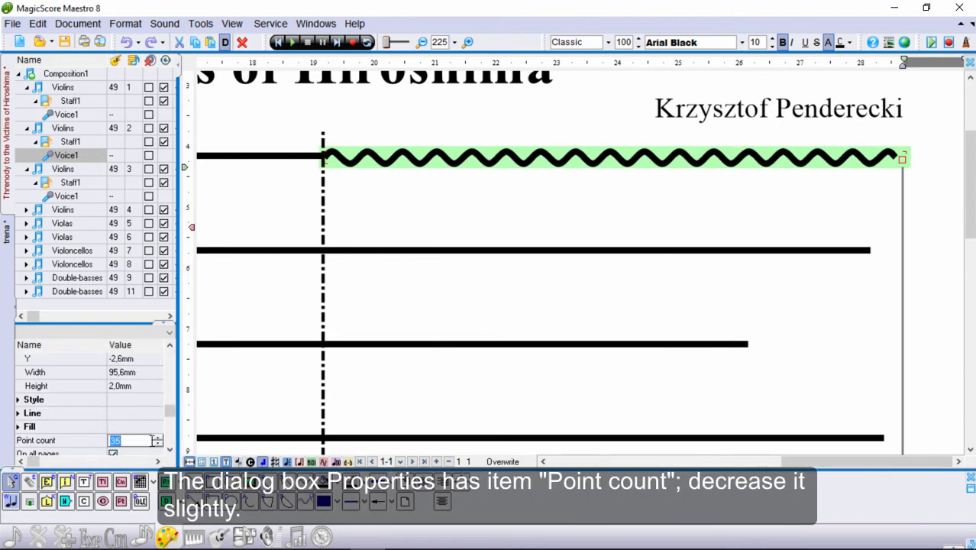
pyautogui.click(158, 445)
pyautogui.click(157, 445)
pyautogui.click(157, 446)
pyautogui.click(157, 445)
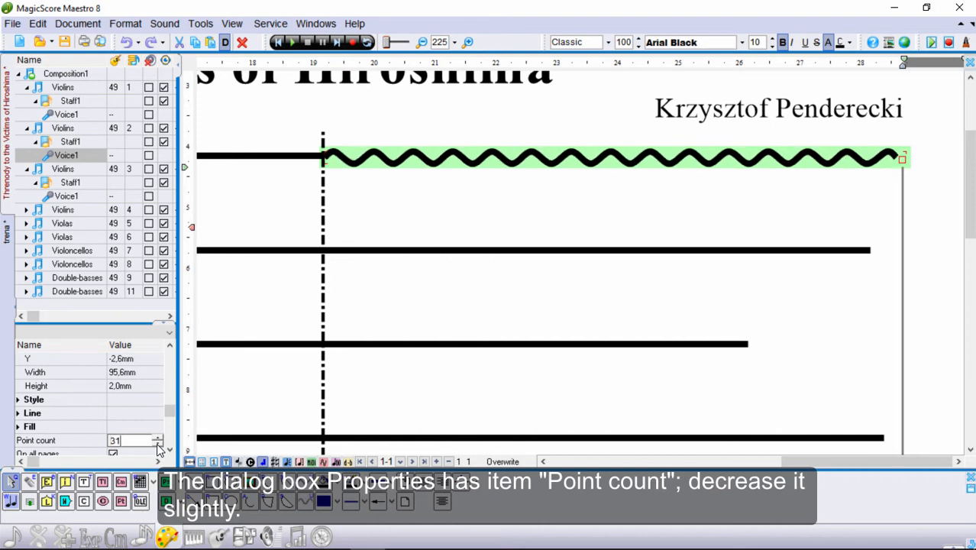
pyautogui.click(157, 445)
pyautogui.click(157, 445)
pyautogui.click(259, 197)
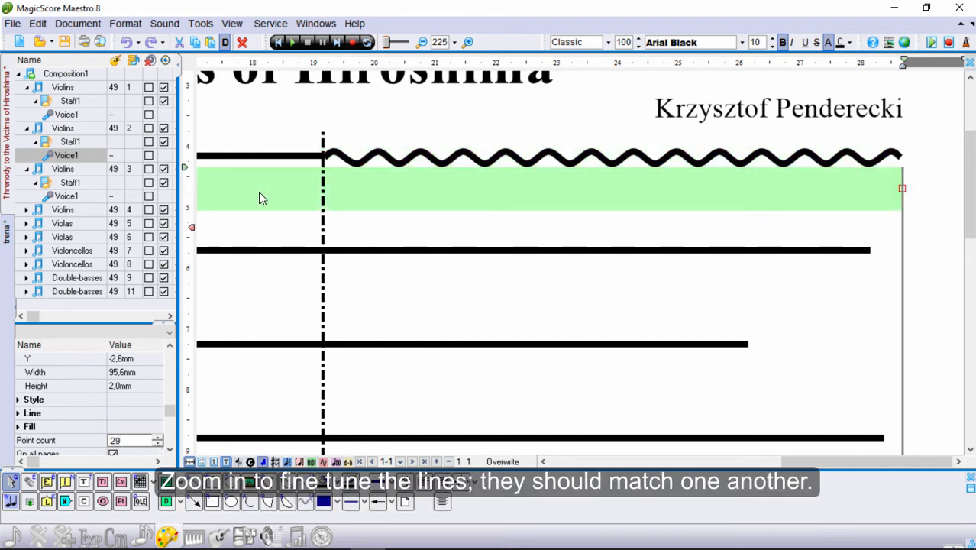
# Step: Extend the topmost thick line to meet the start of the wavy curve, bringing its X1 coordinate to 129,5 mm
pyautogui.click(474, 46)
pyautogui.moveTo(863, 462); pyautogui.dragTo(827, 462)
pyautogui.click(374, 159)
pyautogui.click(381, 161)
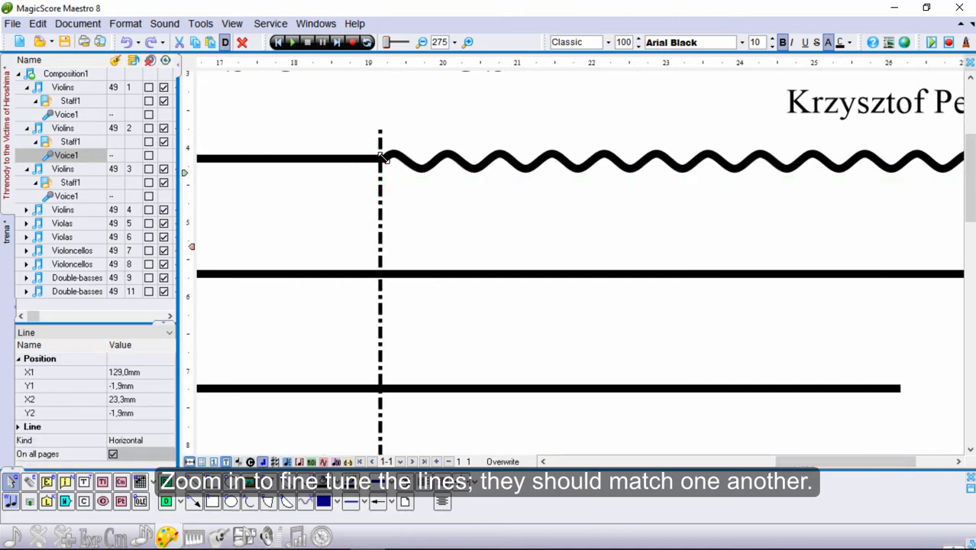
# Step: Shorten the thick line on the second violin staff by setting its X1 coordinate to 180 mm
pyautogui.click(423, 43)
pyautogui.click(423, 44)
pyautogui.click(422, 44)
pyautogui.click(423, 44)
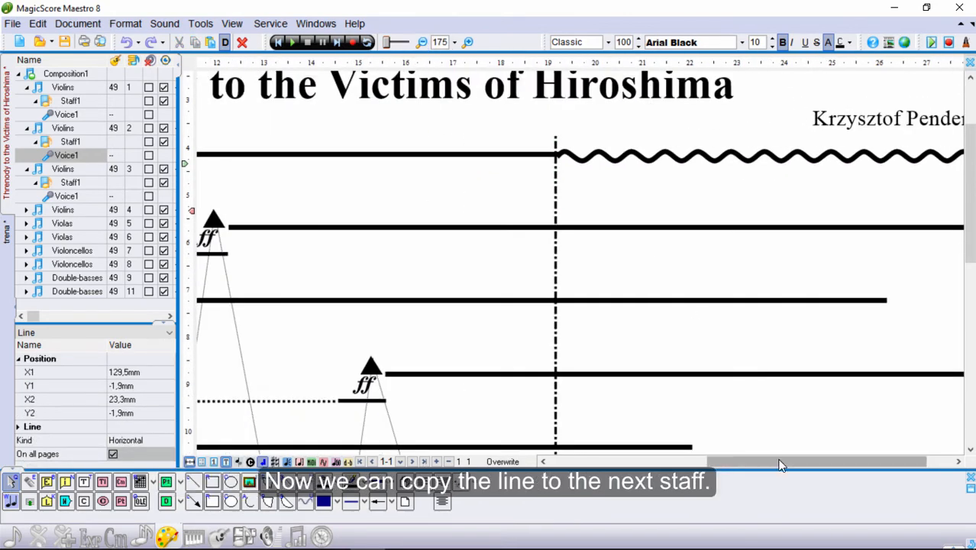
pyautogui.moveTo(782, 462); pyautogui.dragTo(807, 462)
pyautogui.click(830, 232)
pyautogui.click(128, 373)
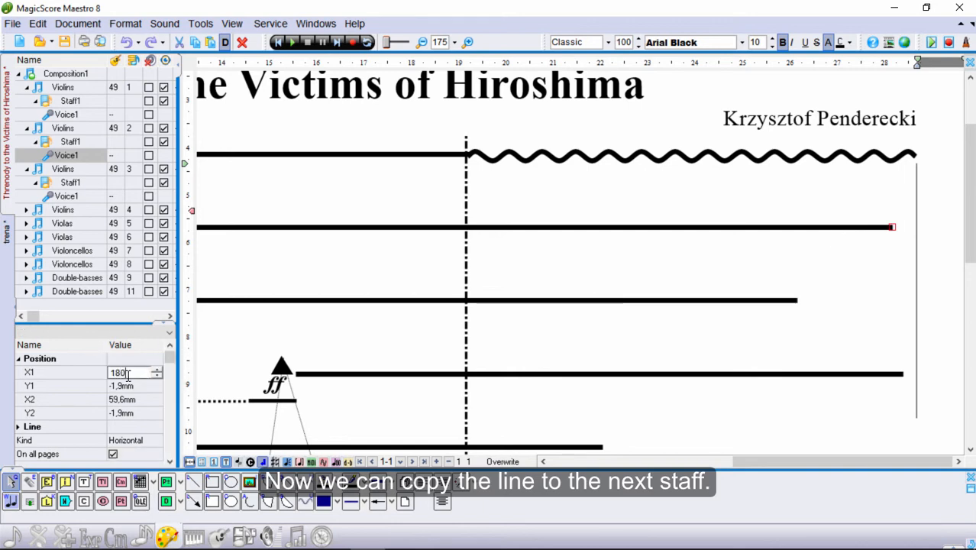
pyautogui.press('Return')
# Step: Copy the top staff's wavy curve to the second violin staff and fit it between the thick line's end and the staff's end
pyautogui.click(514, 162)
pyautogui.click(424, 239)
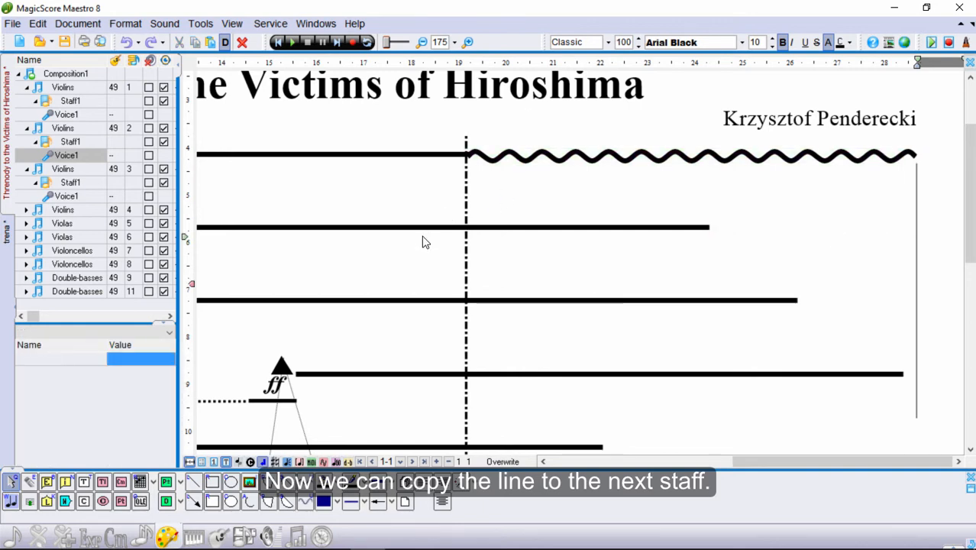
pyautogui.hotkey('ctrl', 'v')
pyautogui.moveTo(918, 231); pyautogui.dragTo(709, 232)
pyautogui.moveTo(635, 234); pyautogui.dragTo(865, 234)
pyautogui.moveTo(936, 234); pyautogui.dragTo(912, 235)
pyautogui.moveTo(914, 233); pyautogui.dragTo(887, 235)
pyautogui.moveTo(784, 239); pyautogui.dragTo(815, 235)
pyautogui.moveTo(919, 231); pyautogui.dragTo(920, 229)
# Step: Set the copied wavy curve's point count to 14, and fine-tune it upward to match the top curve's wave spacing
pyautogui.click(126, 413)
pyautogui.write('14')
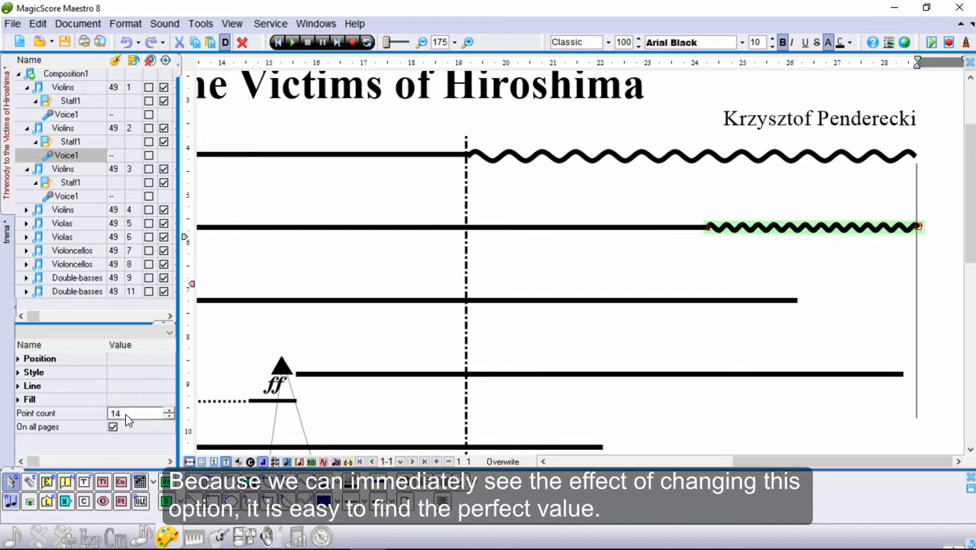
pyautogui.press('Return')
pyautogui.click(171, 411)
pyautogui.click(170, 411)
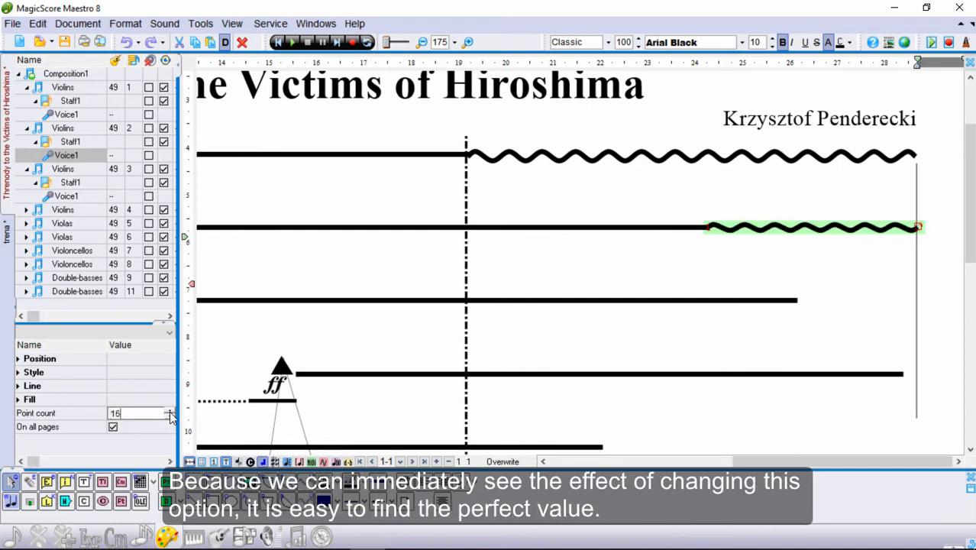
pyautogui.click(170, 411)
pyautogui.click(922, 232)
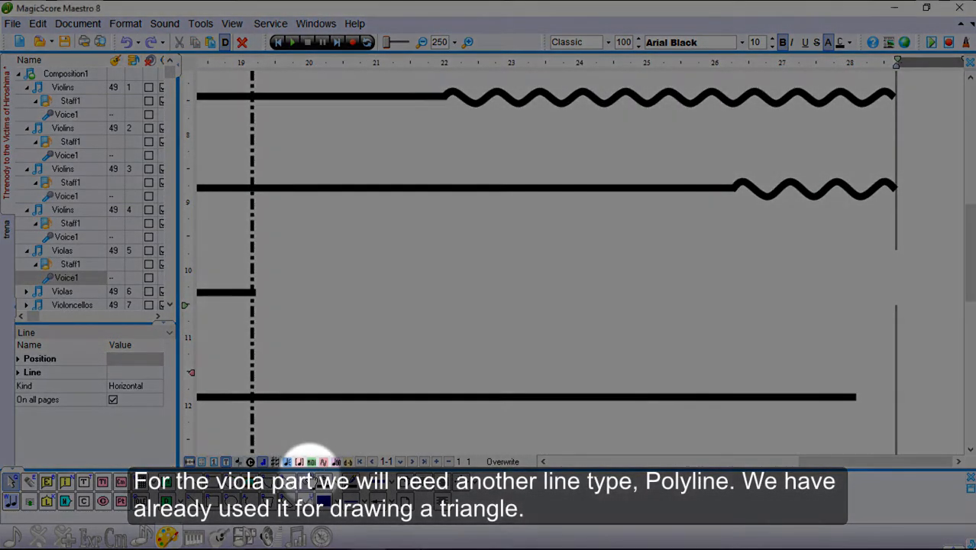
# Step: Draw a zigzag polyline about 95 mm long on the first viola staff, from the separator to the staff's end
pyautogui.click(309, 480)
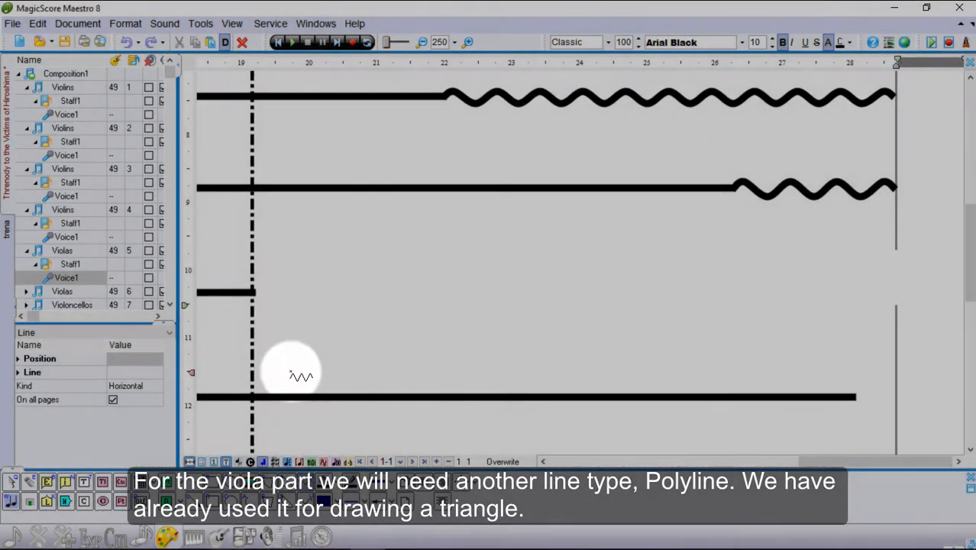
pyautogui.moveTo(253, 291); pyautogui.dragTo(900, 300)
pyautogui.click(346, 292)
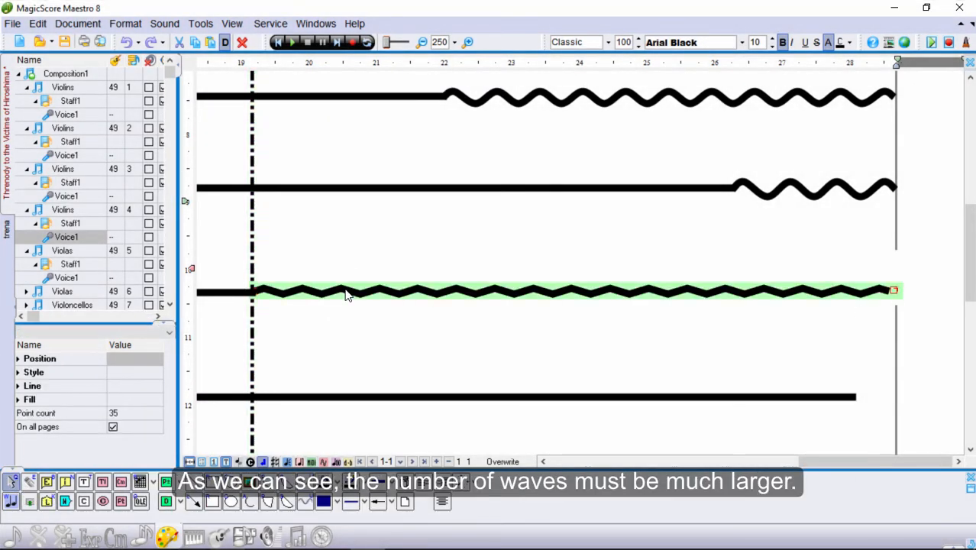
# Step: Set the viola zigzag's point count to 76 and align it with the thick line before it
pyautogui.click(130, 415)
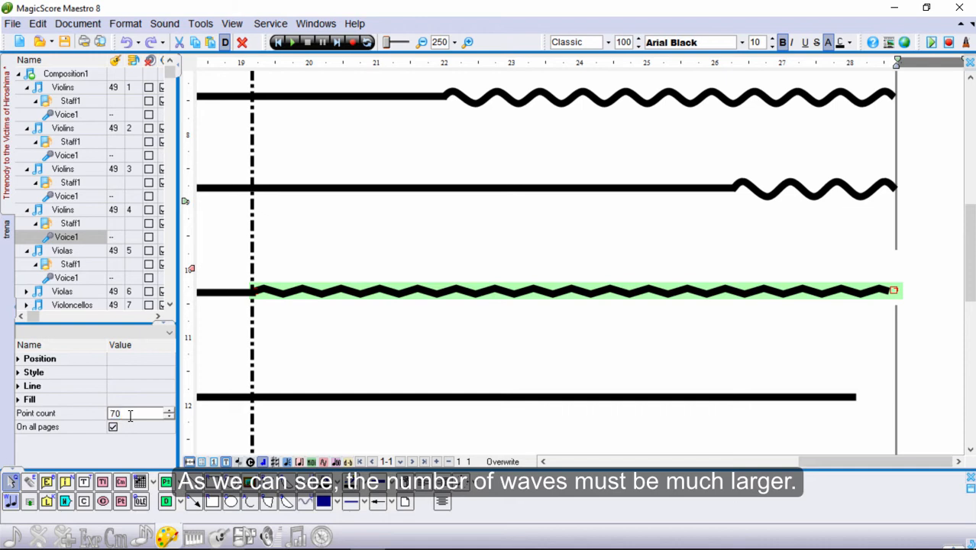
pyautogui.write('70')
pyautogui.press('Return')
pyautogui.write('76')
pyautogui.press('Return')
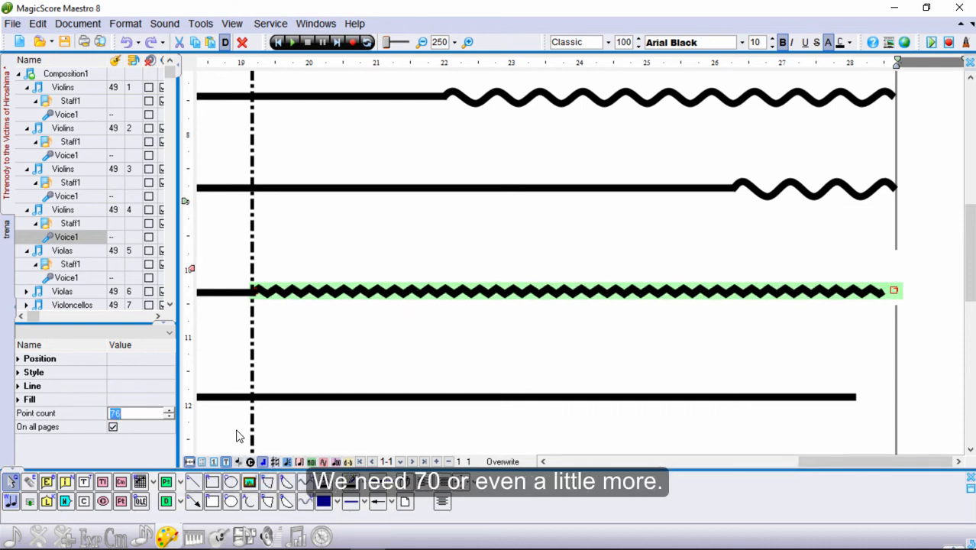
pyautogui.click(444, 298)
pyautogui.click(819, 299)
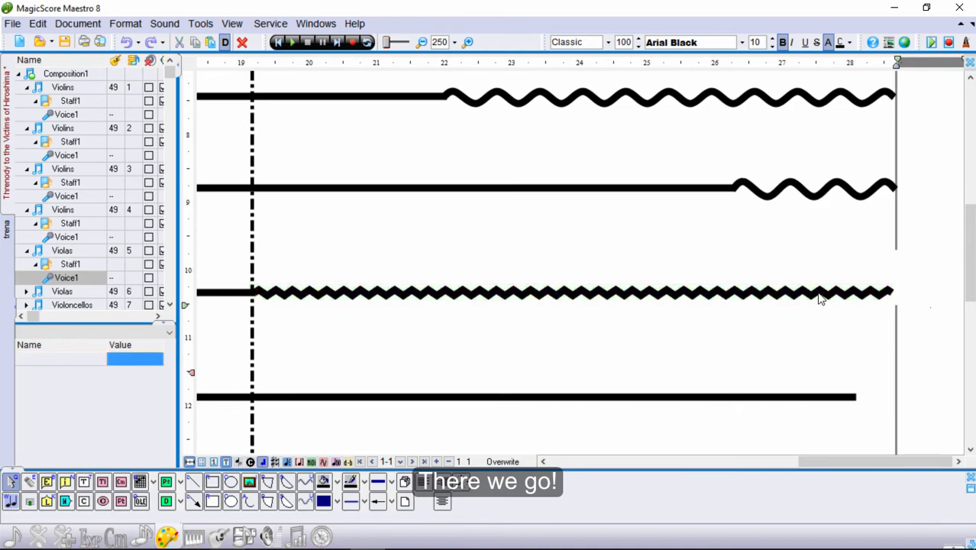
# Step: Draw a short arrow at the end of the top staff's wavy curve and lengthen it slightly
pyautogui.click(421, 43)
pyautogui.click(421, 43)
pyautogui.click(421, 43)
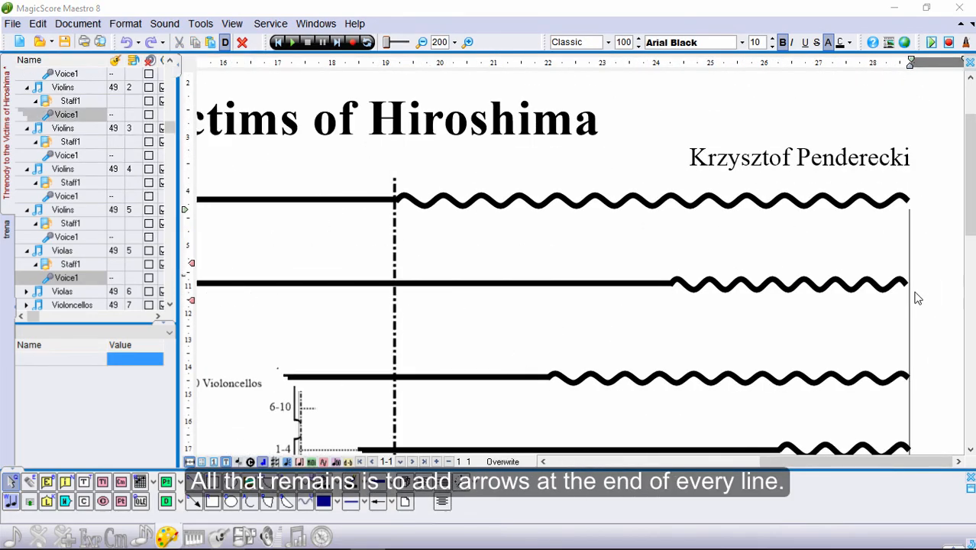
pyautogui.click(194, 502)
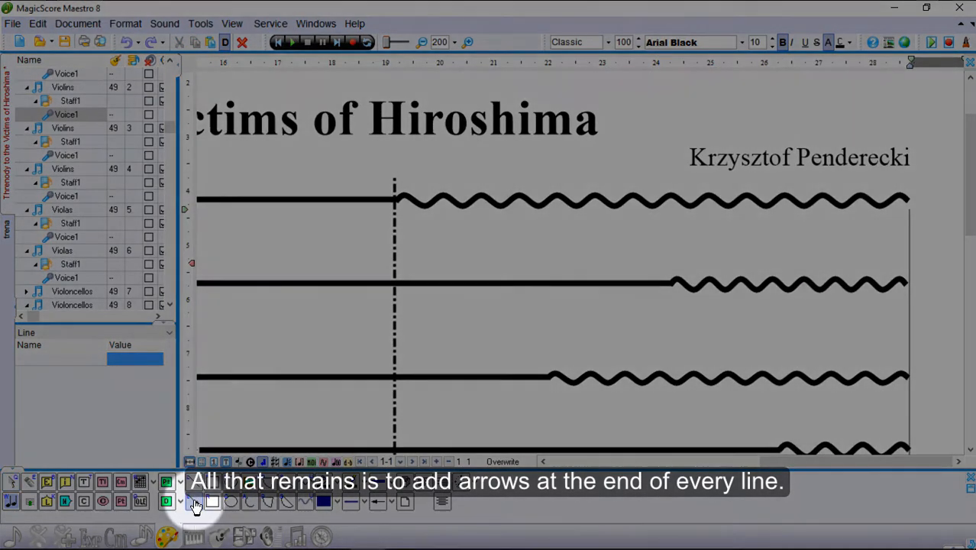
pyautogui.click(810, 280)
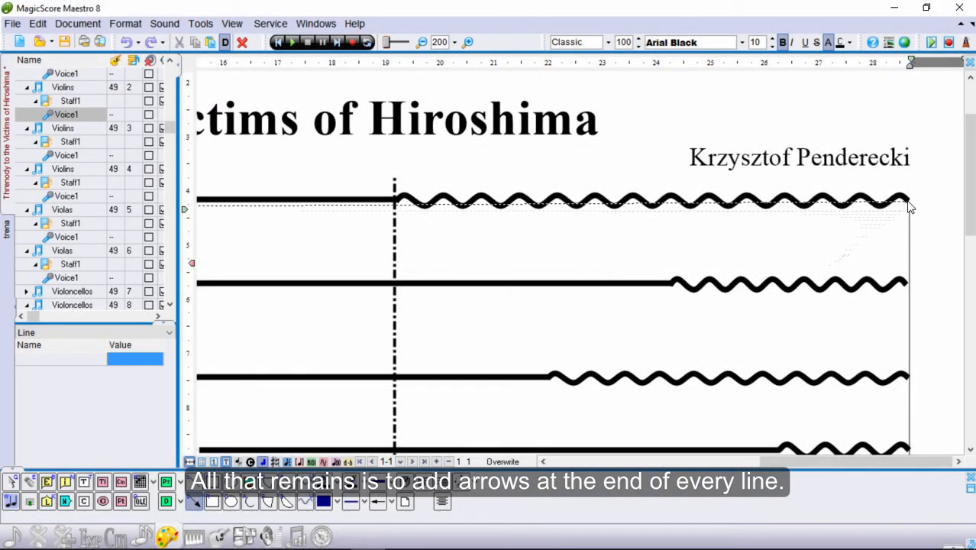
pyautogui.click(918, 203)
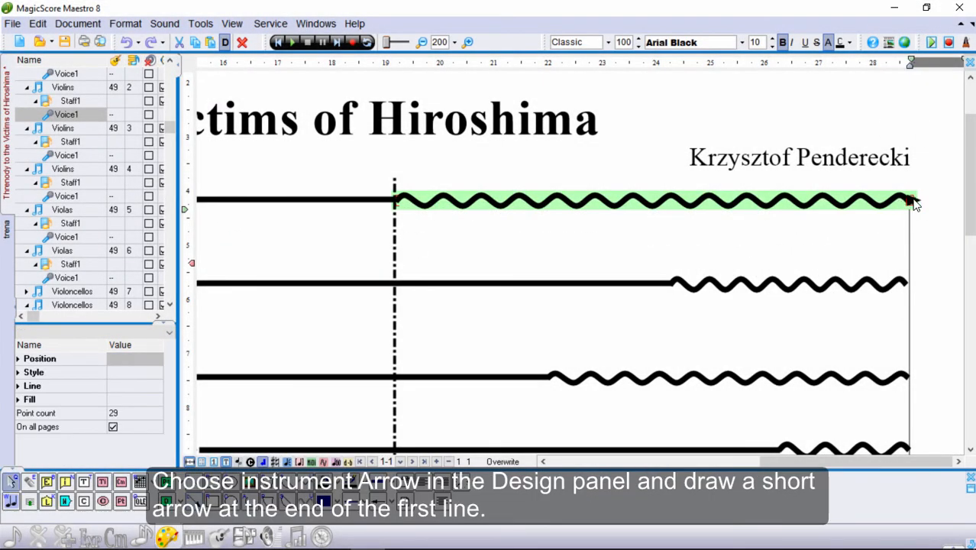
pyautogui.moveTo(911, 202); pyautogui.dragTo(924, 203)
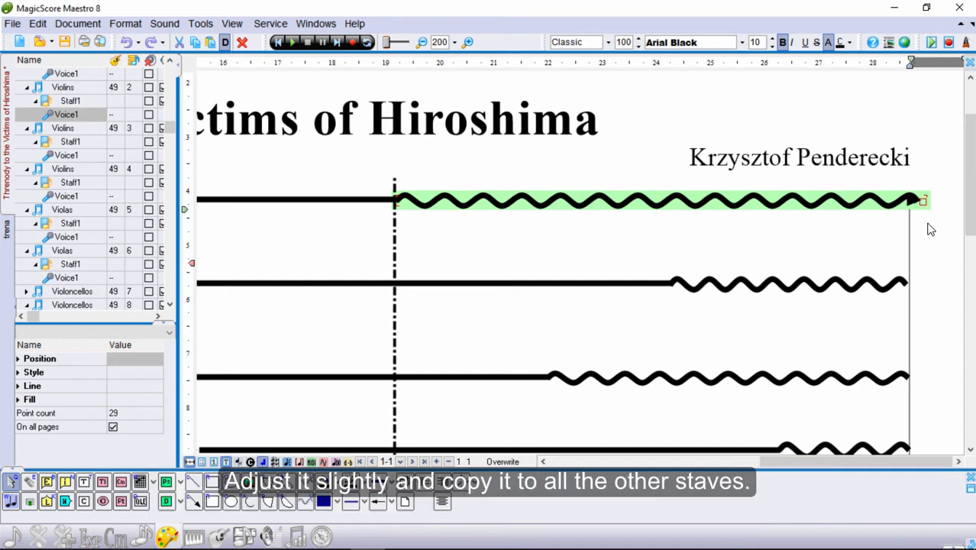
pyautogui.hotkey('ctrl', 'z')
pyautogui.click(918, 201)
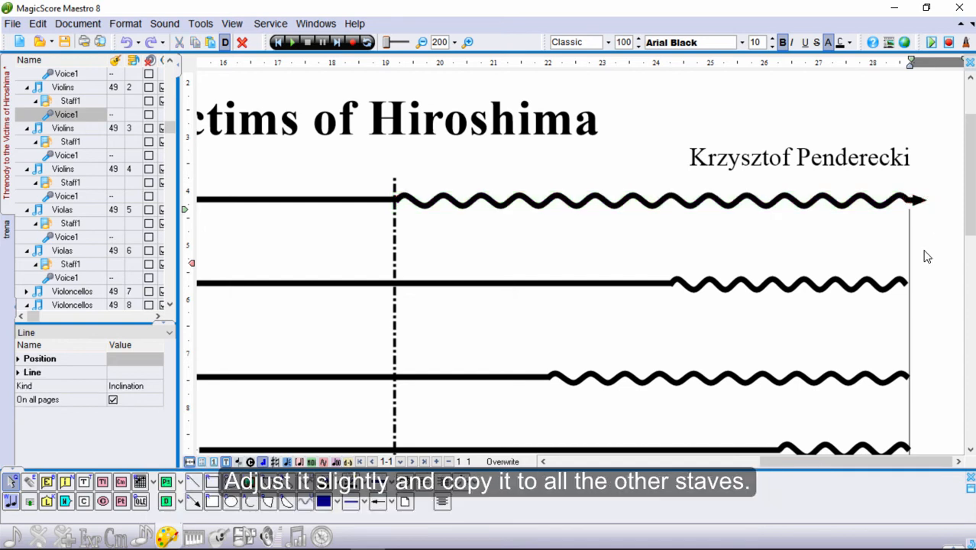
# Step: Copy the arrow to the second and third violin staves, lowering the third staff's arrow into line with its wavy curve
pyautogui.click(836, 296)
pyautogui.hotkey('ctrl', 'v')
pyautogui.click(837, 391)
pyautogui.hotkey('ctrl', 'v')
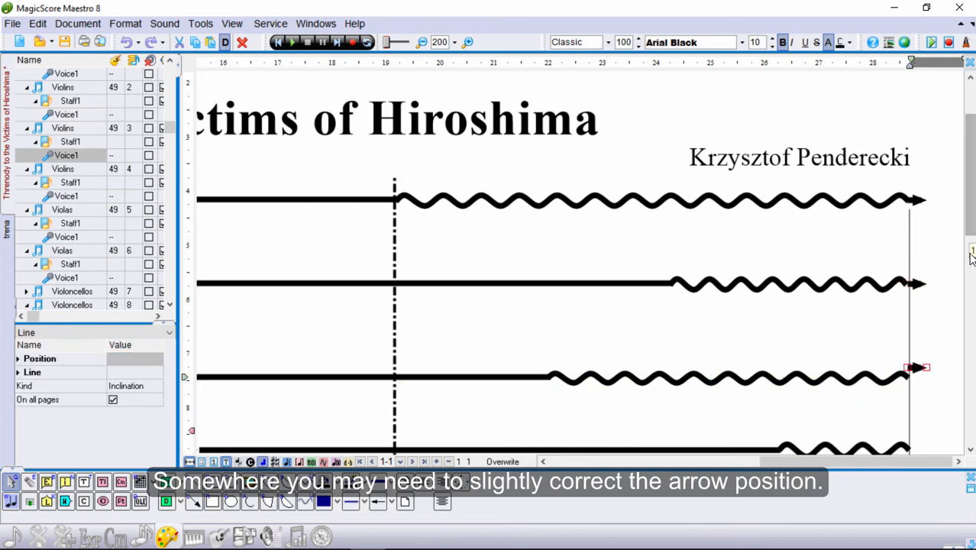
pyautogui.press('Down')
pyautogui.press('Down')
pyautogui.click(922, 285)
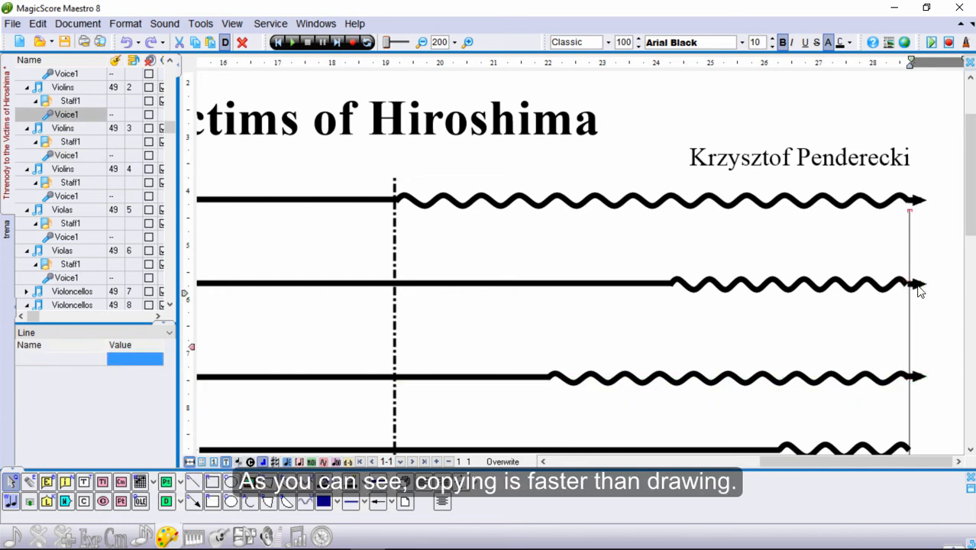
# Step: Copy the arrow to the line ends on the remaining violin, viola, violoncello and double-bass staves
pyautogui.click(970, 310)
pyautogui.click(870, 320)
pyautogui.hotkey('ctrl', 'v')
pyautogui.click(870, 234)
pyautogui.hotkey('ctrl', 'v')
pyautogui.moveTo(970, 341); pyautogui.dragTo(970, 258)
pyautogui.click(895, 274)
pyautogui.hotkey('ctrl', 'v')
pyautogui.click(887, 191)
pyautogui.hotkey('ctrl', 'v')
pyautogui.click(903, 248)
pyautogui.hotkey('ctrl', 'v')
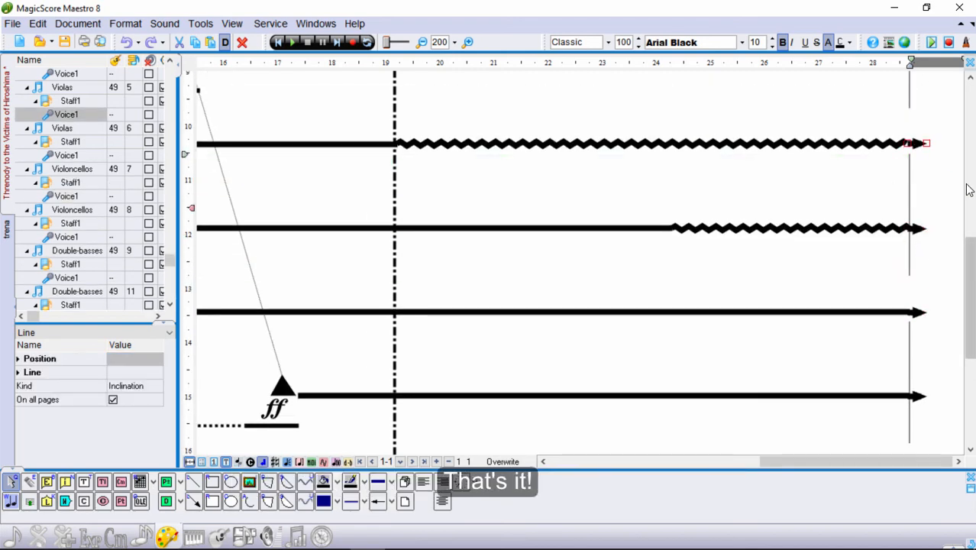
pyautogui.scroll(3, 906, 199)
pyautogui.click(903, 260)
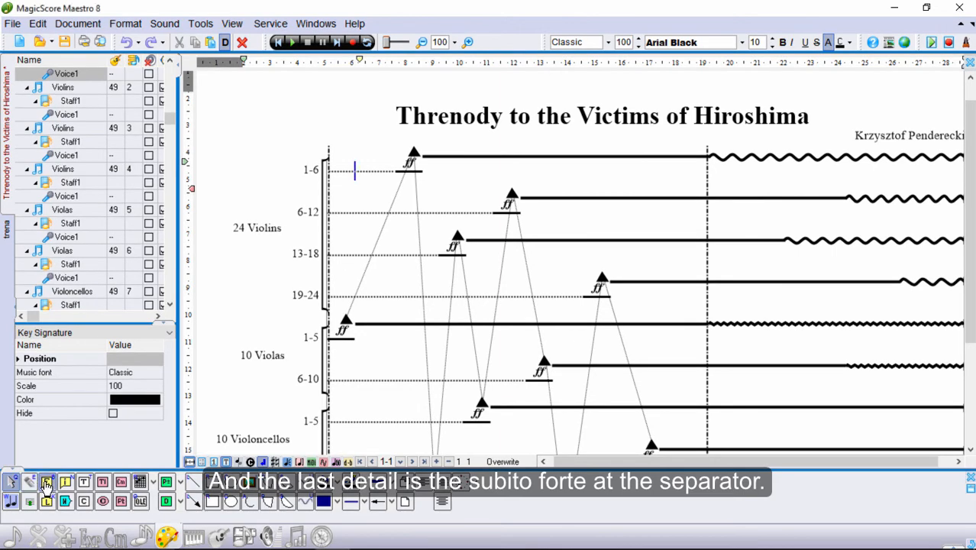
# Step: Add the italic expression "sub." under the top staff's thick line, just before the second separator
pyautogui.click(46, 482)
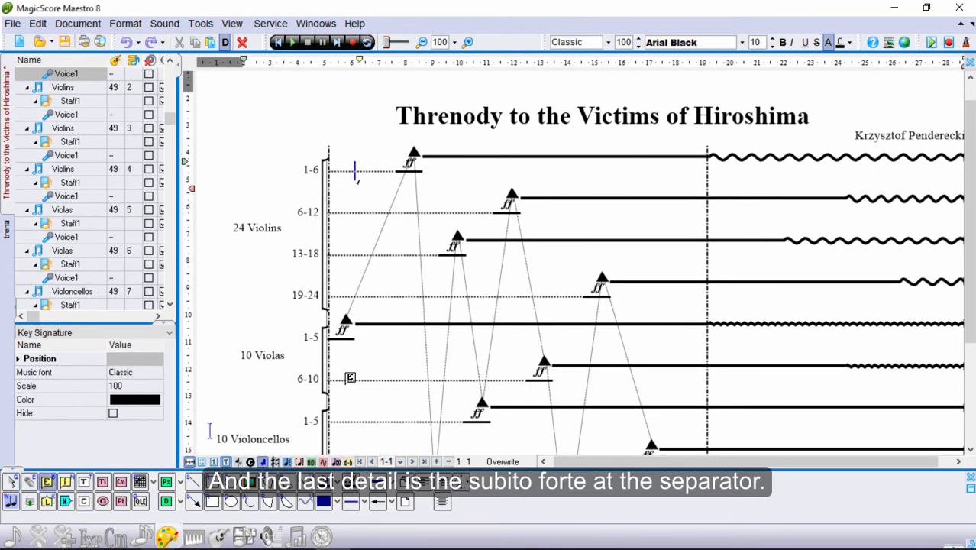
pyautogui.click(692, 177)
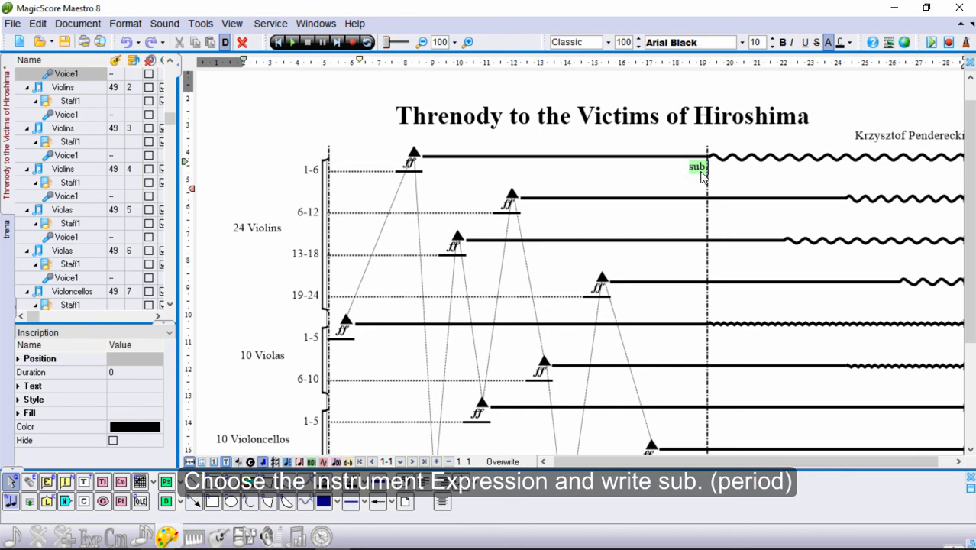
pyautogui.click(793, 43)
pyautogui.click(832, 83)
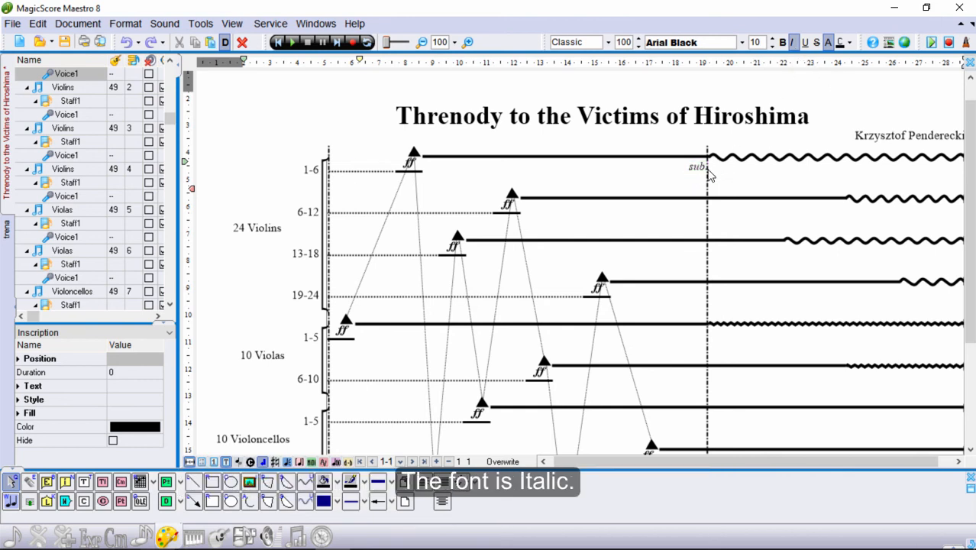
pyautogui.moveTo(704, 168); pyautogui.dragTo(701, 168)
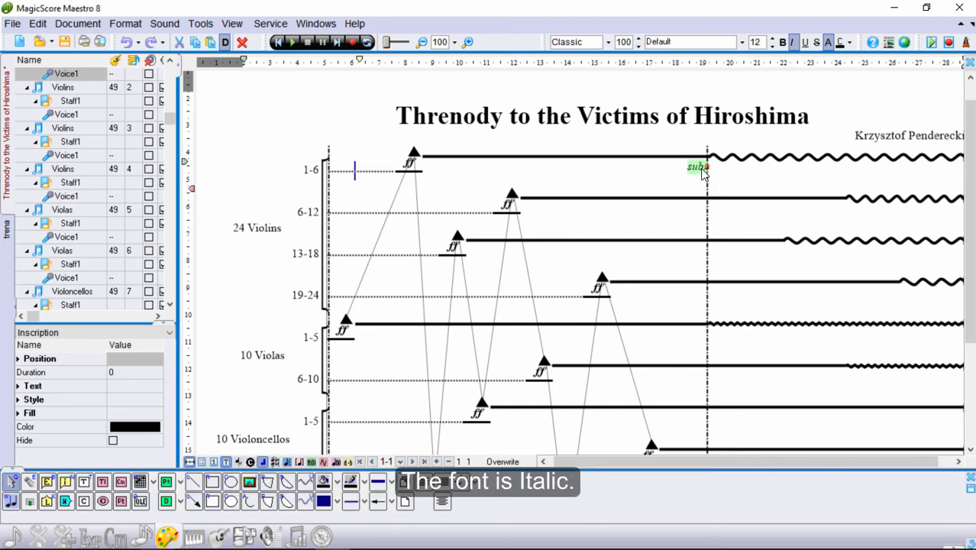
# Step: Place a forte dynamic f just after the separator, next to the "sub." expression
pyautogui.click(38, 535)
pyautogui.click(214, 485)
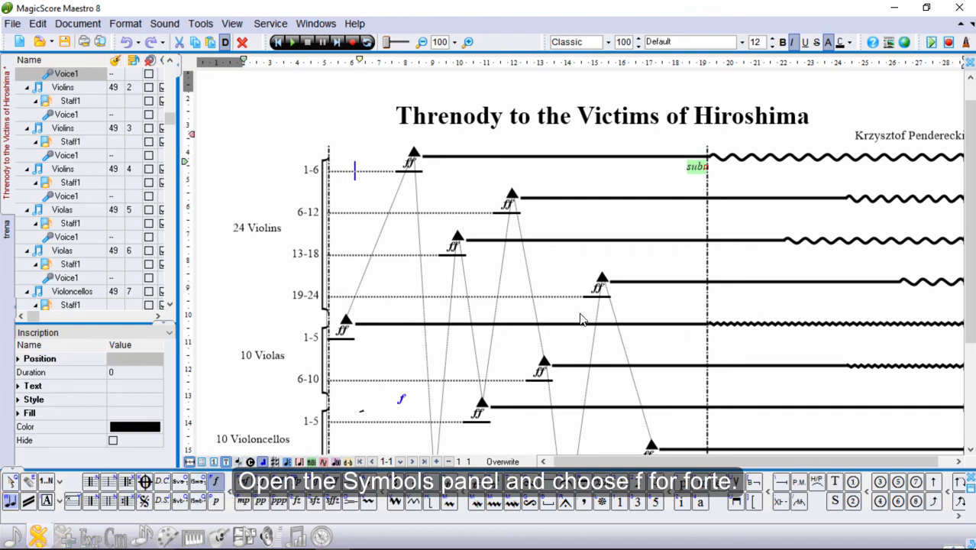
pyautogui.click(714, 173)
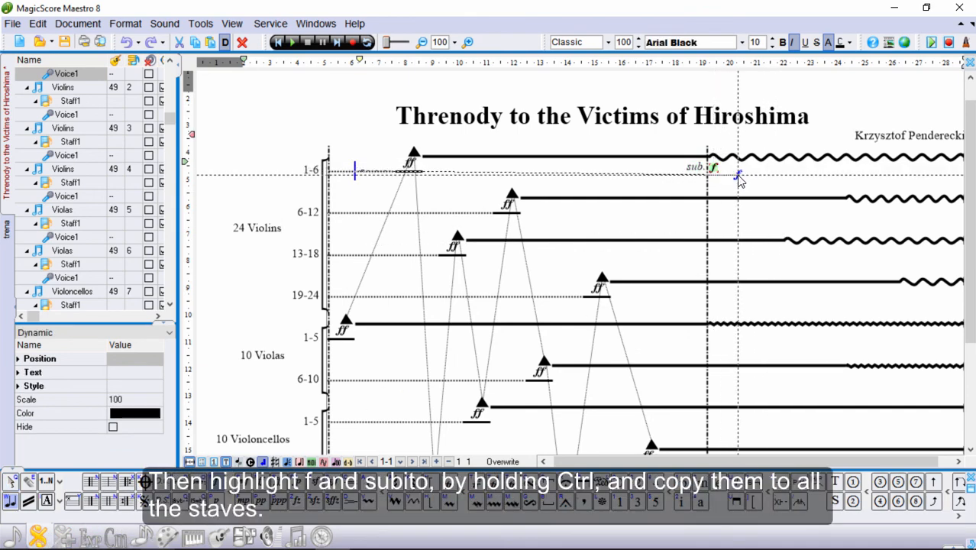
# Step: Copy the "sub." and f pair to the violin staves 6-12, 13-18 and 19-24
pyautogui.click(691, 210)
pyautogui.hotkey('ctrl', 'v')
pyautogui.click(683, 251)
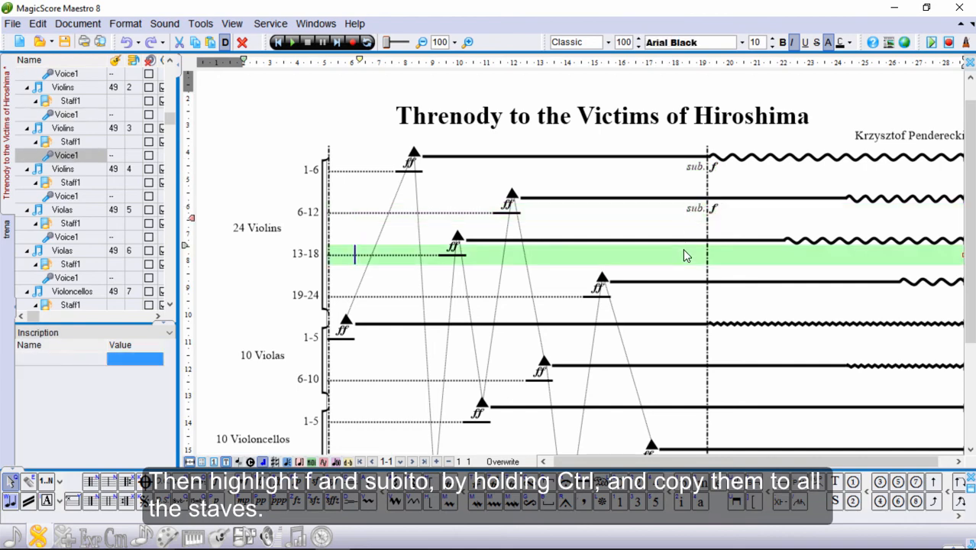
pyautogui.hotkey('ctrl', 'v')
pyautogui.click(682, 294)
pyautogui.hotkey('ctrl', 'v')
# Step: Copy the "sub." and f pair to all the viola, violoncello and double-bass staves
pyautogui.click(681, 336)
pyautogui.hotkey('ctrl', 'v')
pyautogui.scroll(-3, 676, 306)
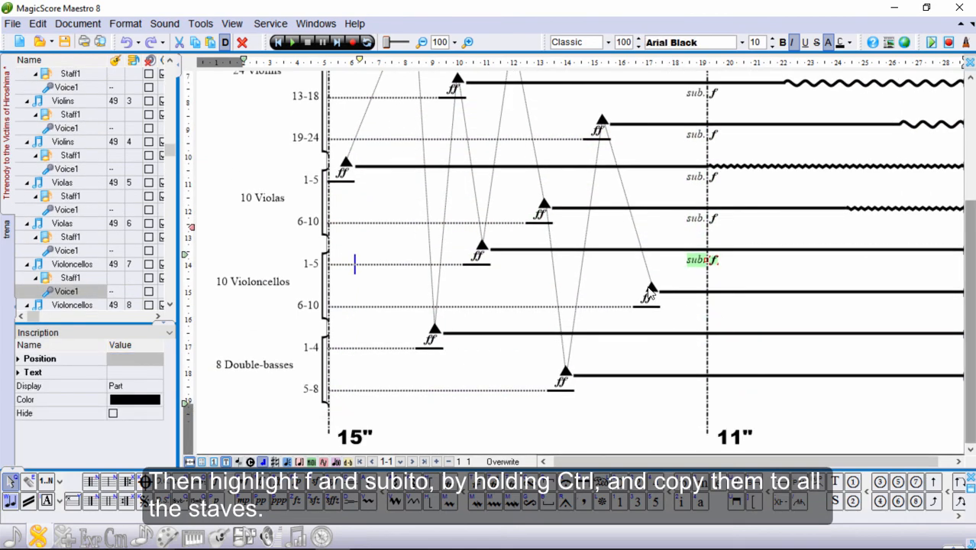
pyautogui.click(676, 301)
pyautogui.hotkey('ctrl', 'v')
pyautogui.click(677, 343)
pyautogui.hotkey('ctrl', 'v')
pyautogui.click(675, 386)
pyautogui.hotkey('ctrl', 'v')
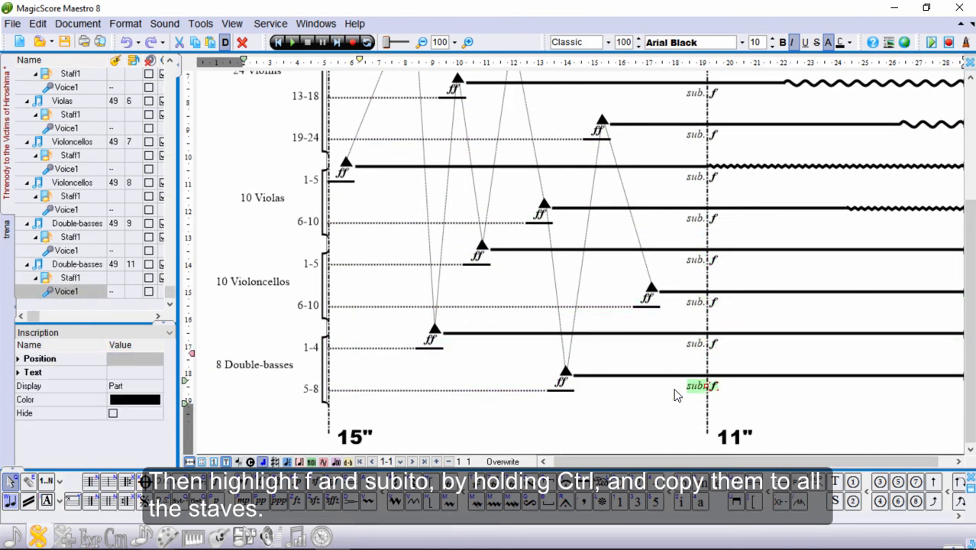
# Step: Hide the brace of the 24 Violins group
pyautogui.scroll(3, 970, 290)
pyautogui.scroll(1, 971, 290)
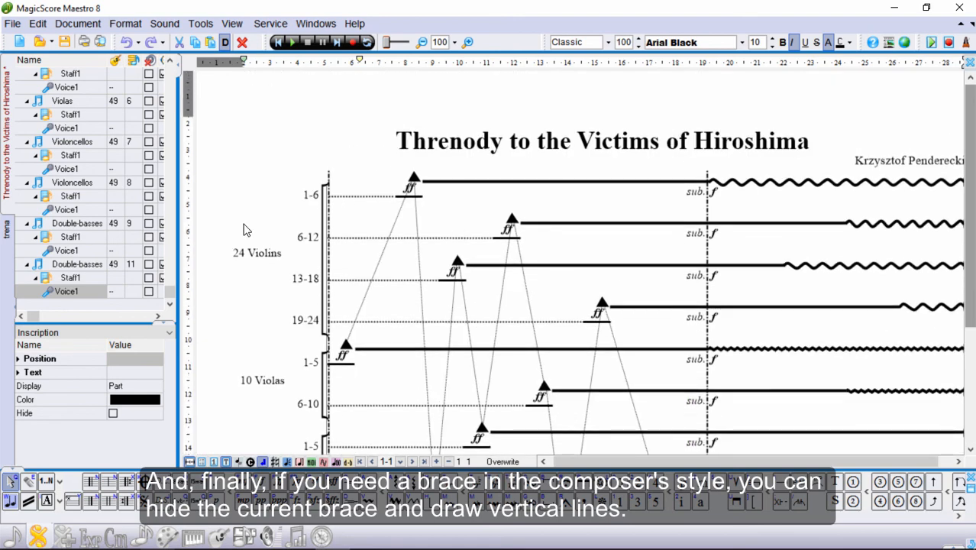
pyautogui.click(324, 233)
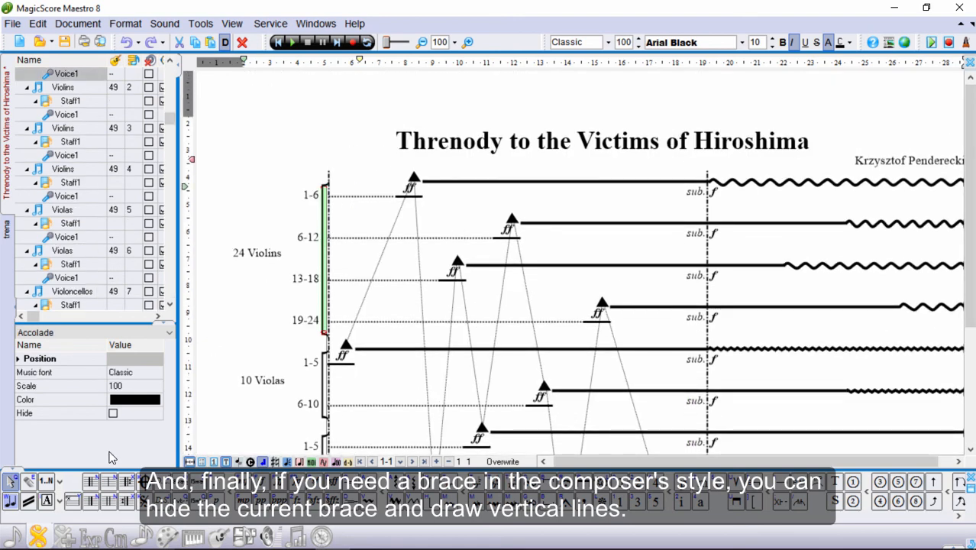
pyautogui.click(114, 413)
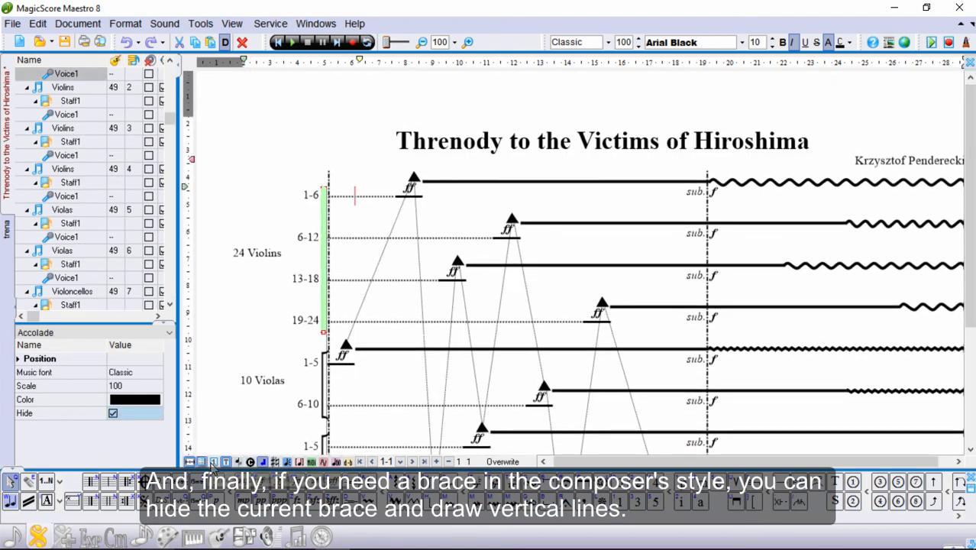
# Step: Draw a thick vertical line spanning the four violin staves where the hidden brace was
pyautogui.click(167, 537)
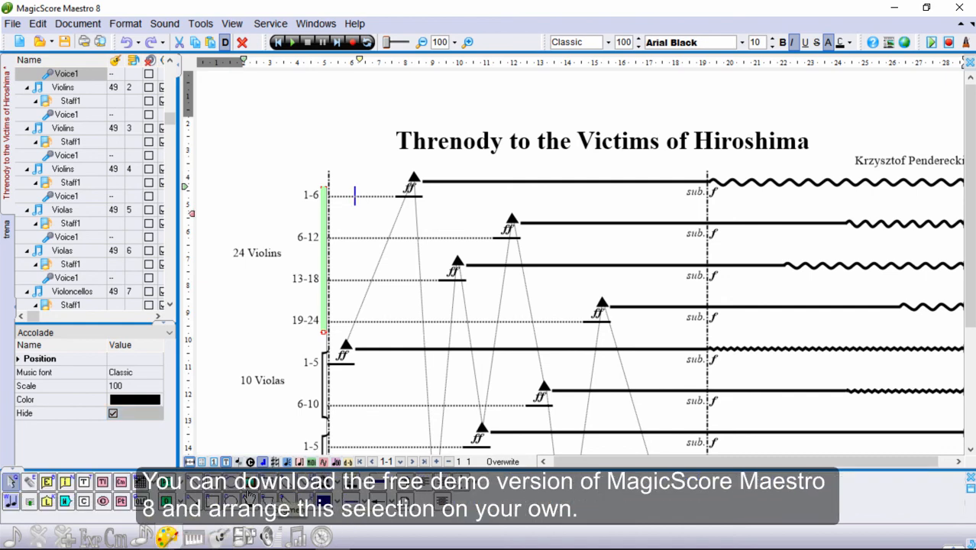
pyautogui.click(382, 485)
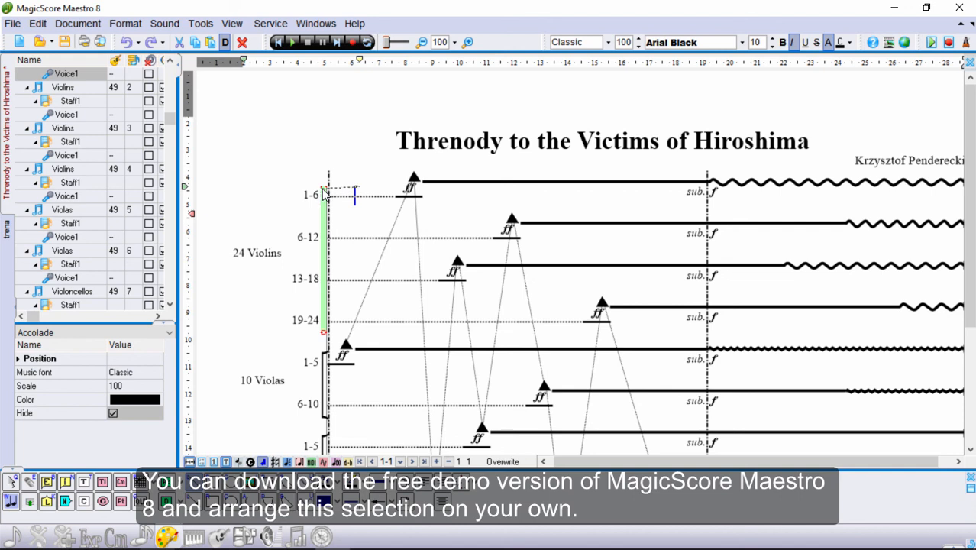
pyautogui.click(322, 334)
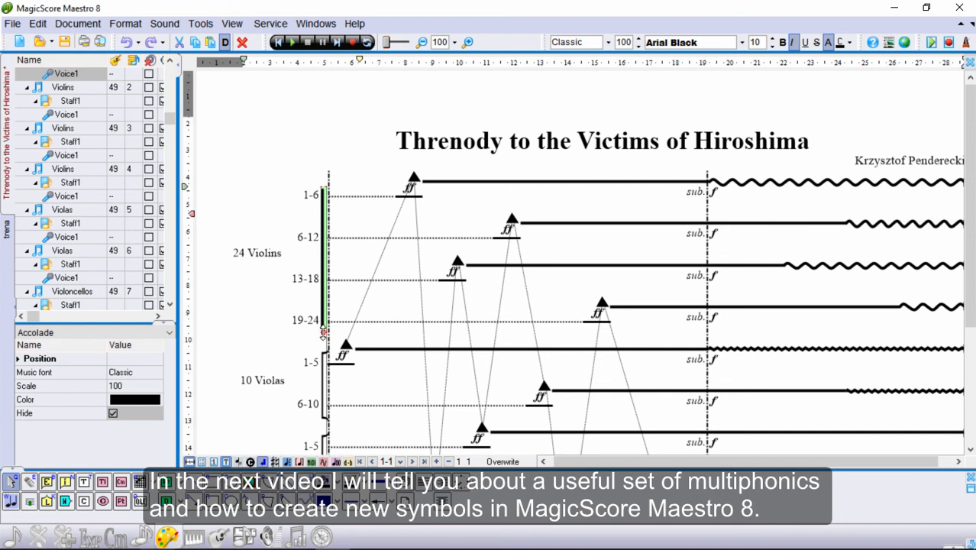
# Step: Hide the brace of the 10 Violas group and draw a thick vertical line in its place
pyautogui.click(322, 371)
pyautogui.click(114, 413)
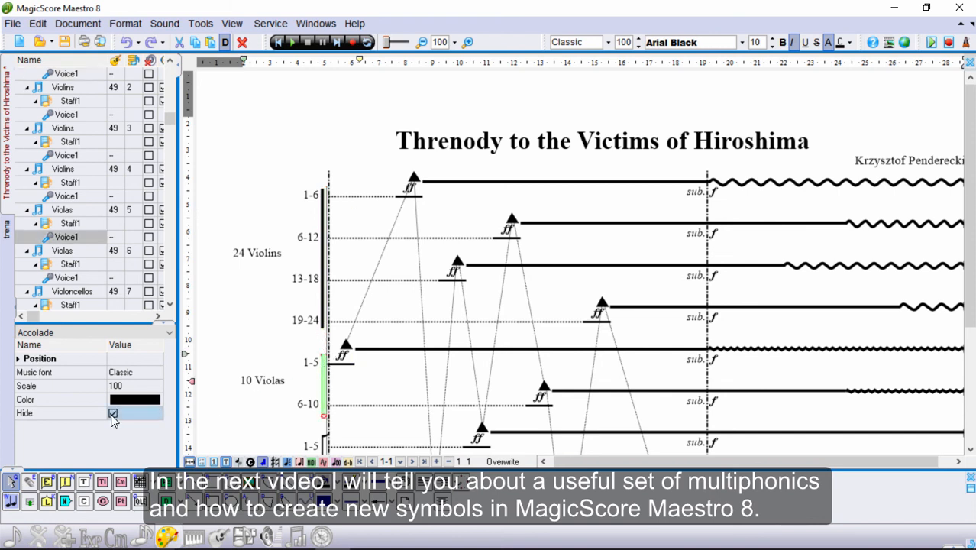
pyautogui.click(324, 363)
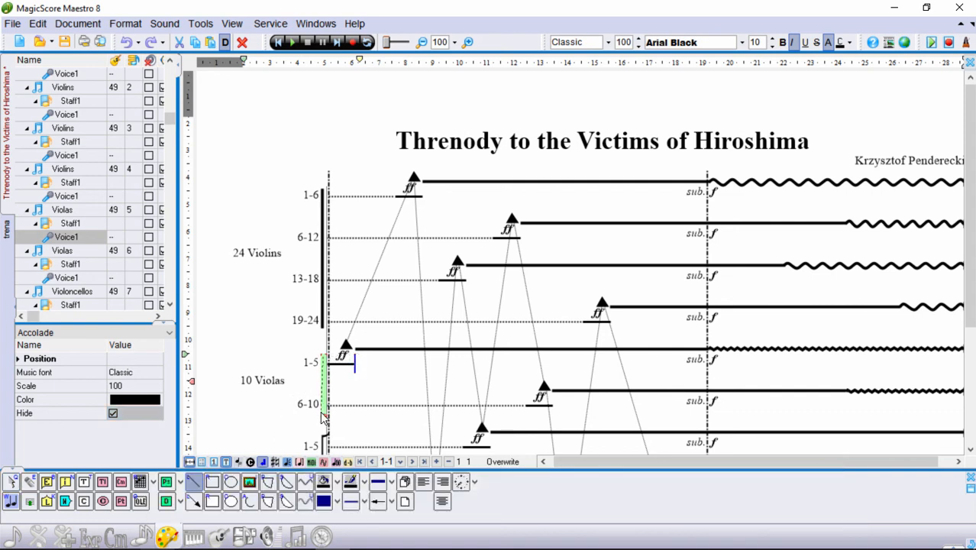
pyautogui.press('Escape')
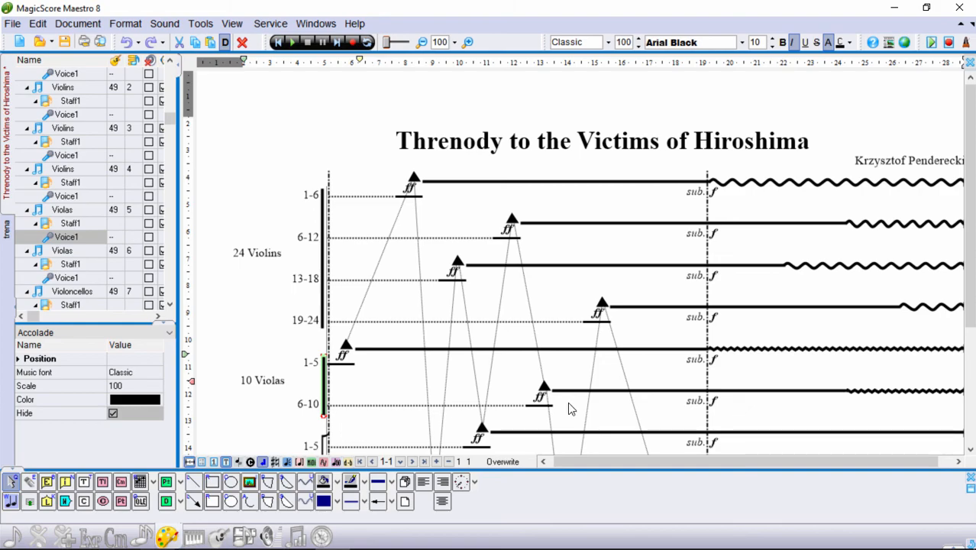